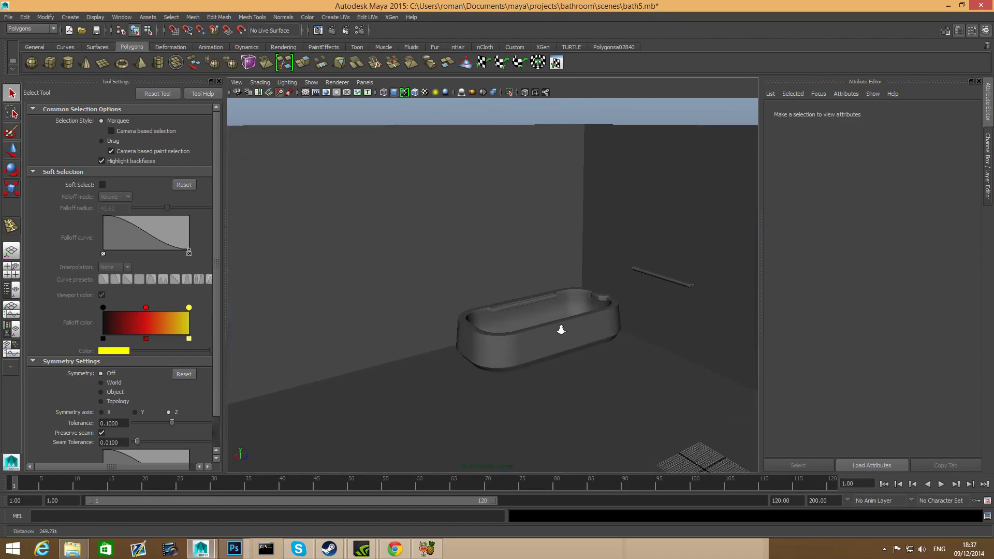
Select the room mesh and pick its vertices at window-sill height on the window side.
alt+right_drag(648, 329, 553, 345)
alt+drag(553, 345, 521, 361)
click(432, 307)
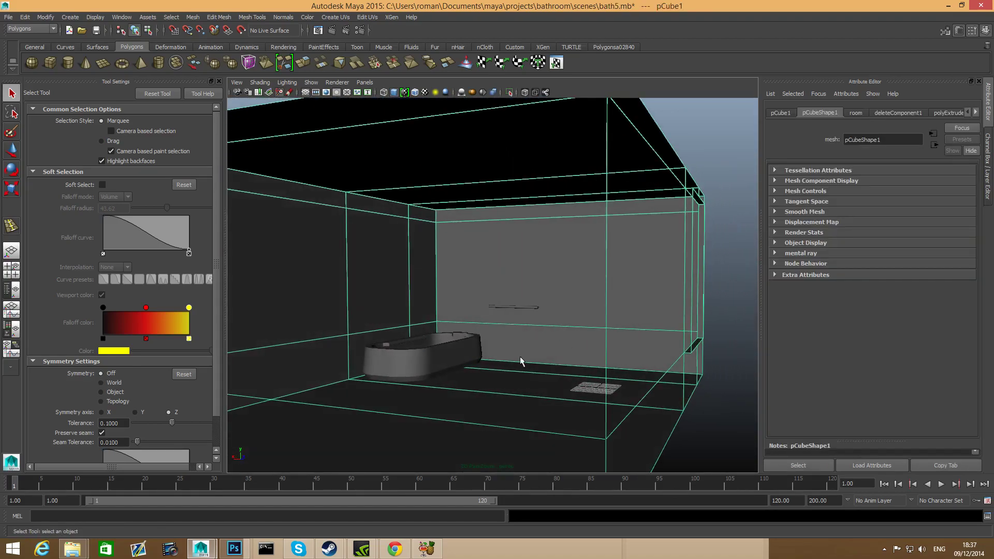
alt+right_drag(521, 361, 625, 388)
alt+drag(625, 388, 566, 402)
alt+middle_drag(582, 401, 471, 383)
alt+drag(472, 382, 556, 368)
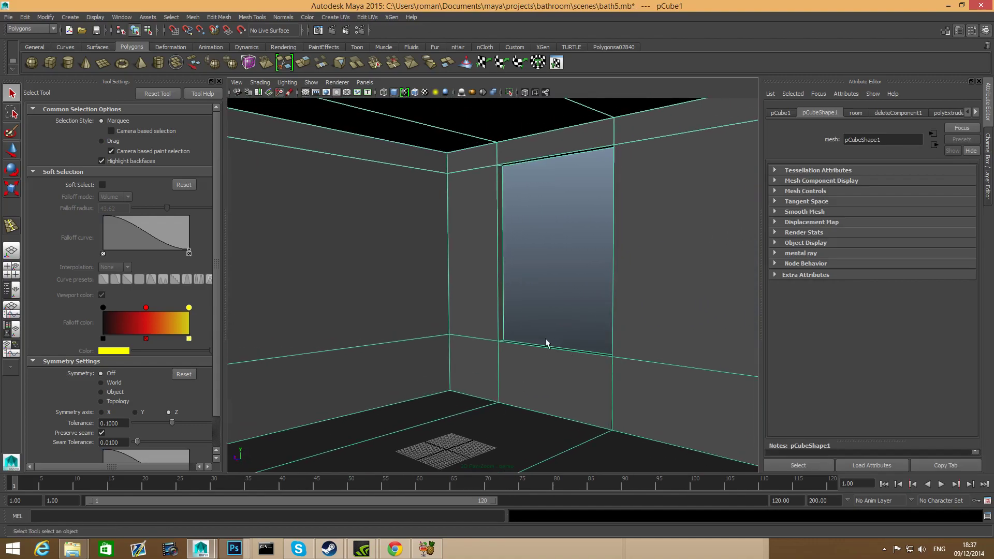
scroll(579, 383, down, 5)
alt+drag(579, 384, 523, 379)
right_drag(560, 313, 517, 312)
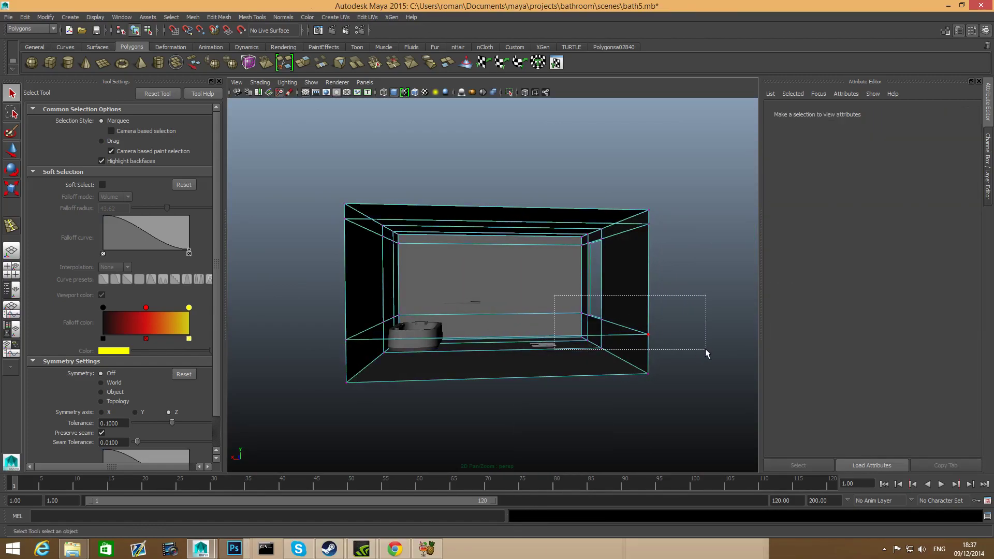
drag(703, 332, 704, 337)
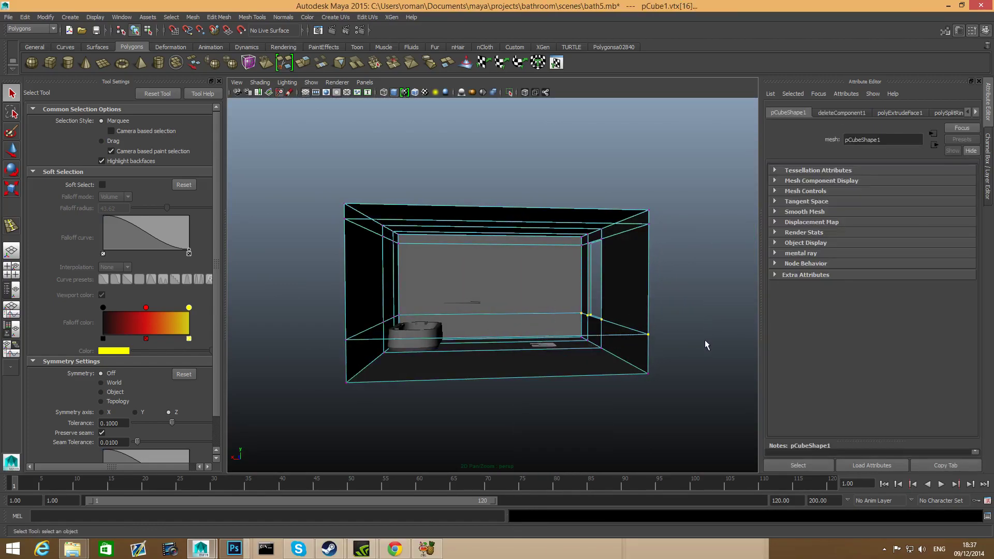
Try raising only the window-side vertices at sill height.
key(w)
drag(609, 224, 606, 215)
key(ctrl+z)
Extend the selection to all sill-height vertices around the room, raise them to heighten the window sill, and return to object selection.
drag(314, 296, 394, 332)
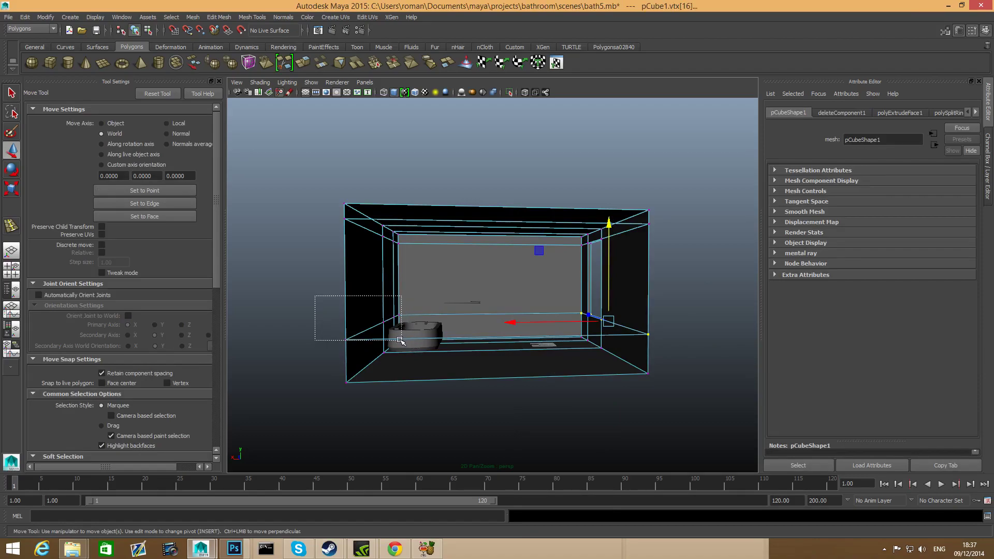
drag(402, 342, 402, 342)
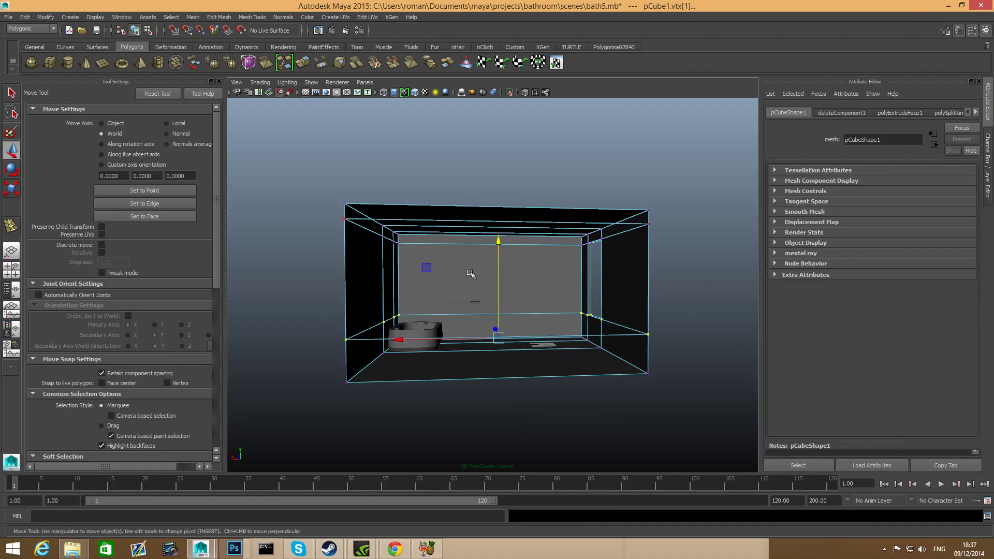
drag(500, 243, 501, 222)
key(ctrl+z)
alt+drag(625, 305, 415, 321)
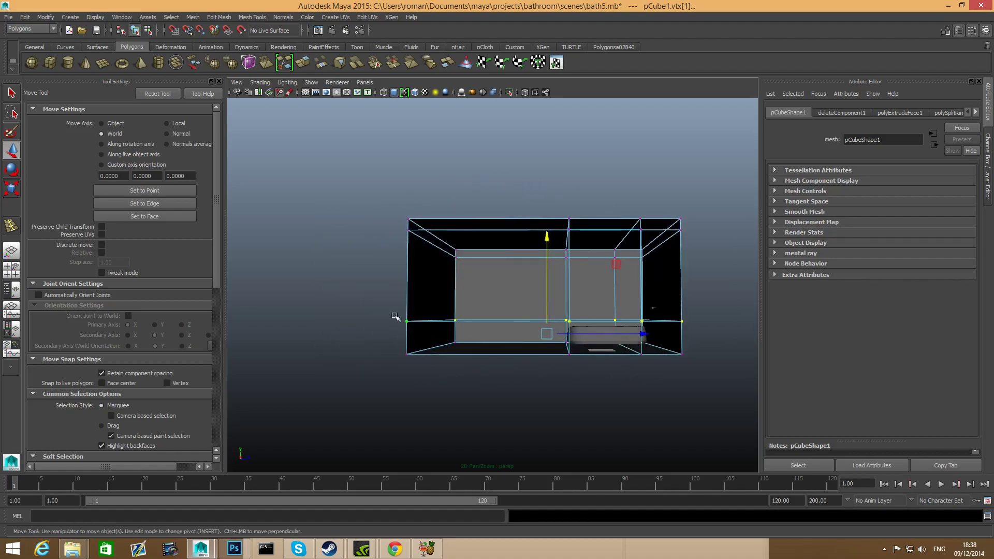
drag(630, 311, 720, 338)
drag(544, 228, 676, 274)
alt+right_drag(595, 323, 650, 345)
alt+drag(650, 344, 686, 348)
alt+drag(540, 292, 588, 352)
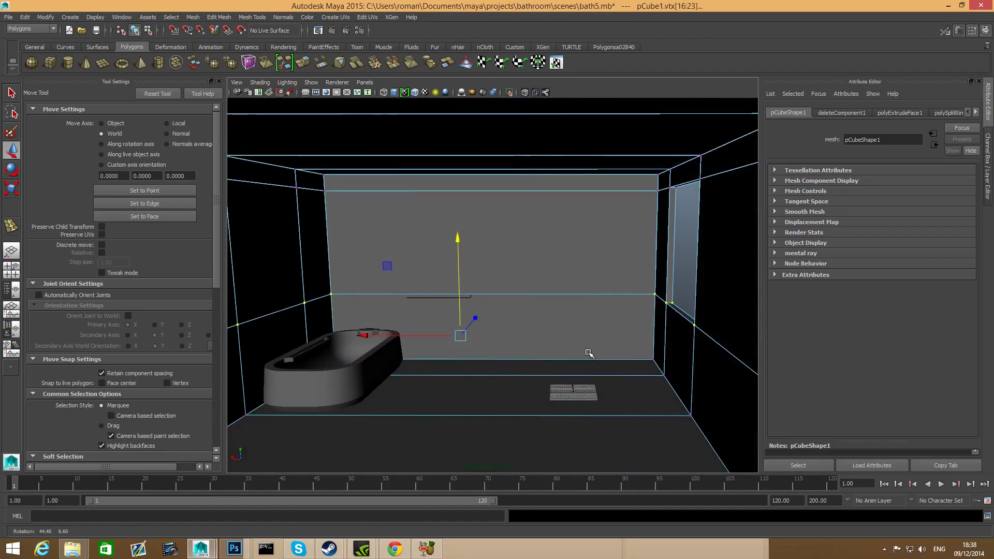
key(F8)
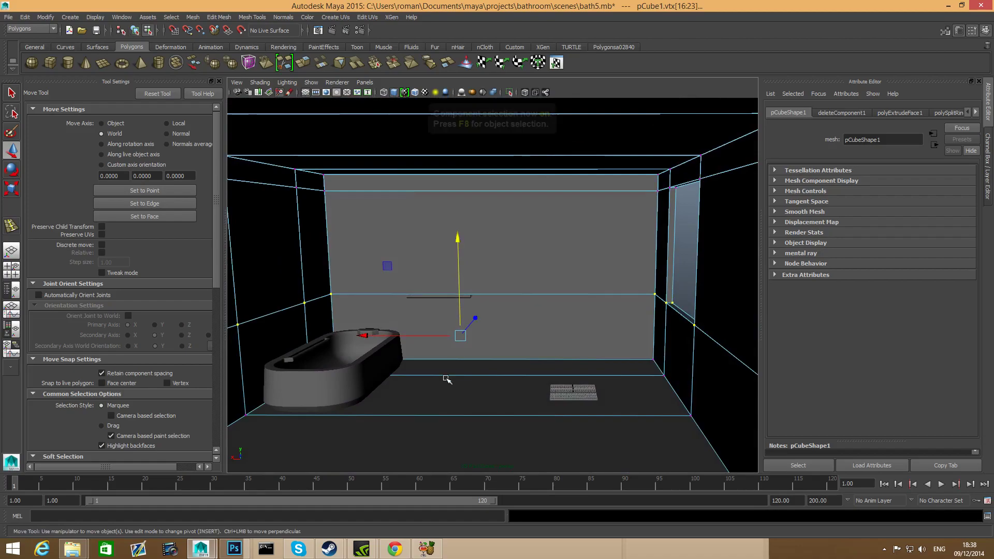
Select the bathtub and rotate it a quarter turn around its vertical axis so it lies along the wall with the rail.
click(384, 368)
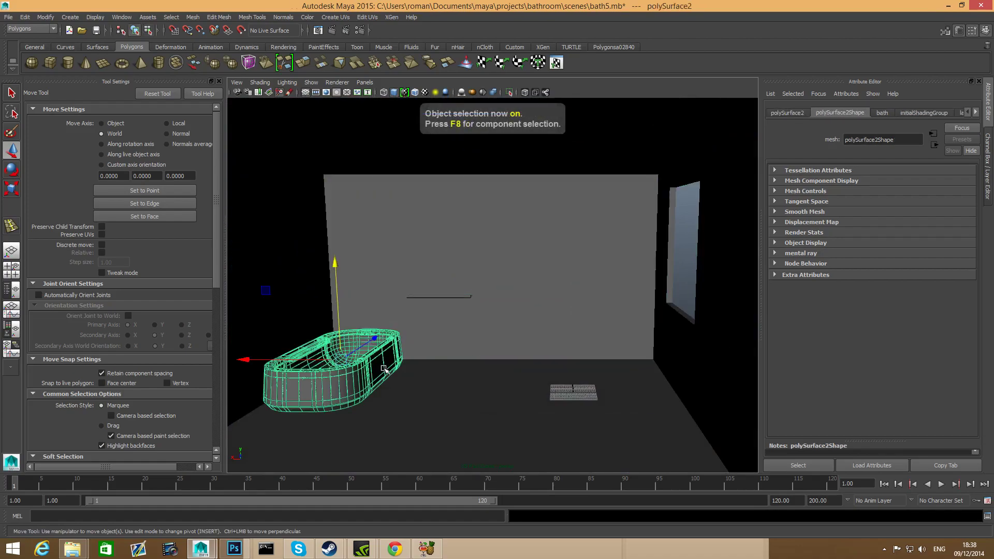
alt+drag(434, 382, 404, 388)
alt+right_drag(404, 388, 512, 388)
alt+middle_drag(436, 378, 620, 353)
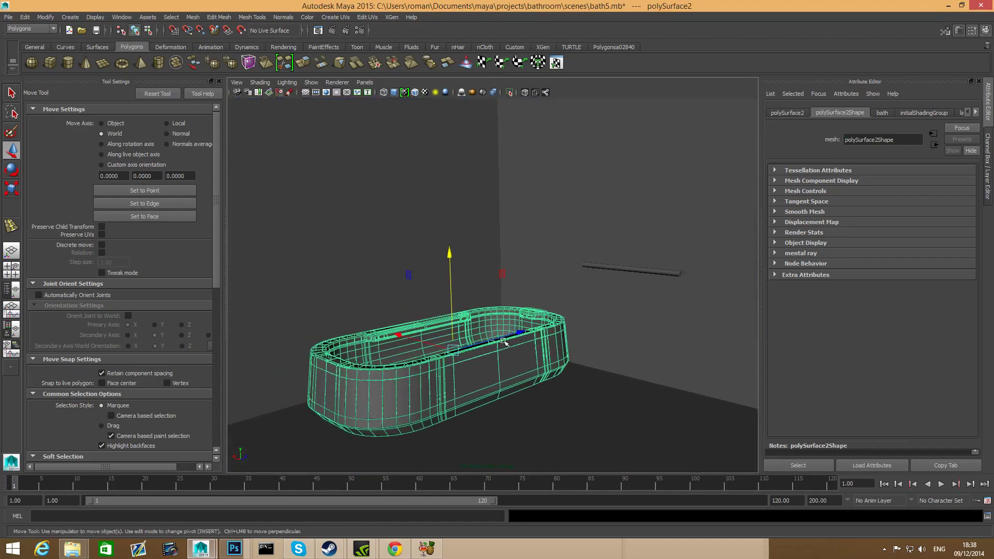
alt+middle_drag(560, 384, 592, 381)
alt+middle_drag(507, 382, 512, 404)
alt+drag(529, 377, 528, 382)
alt+right_drag(599, 366, 542, 352)
alt+middle_drag(513, 365, 534, 358)
alt+drag(534, 358, 542, 353)
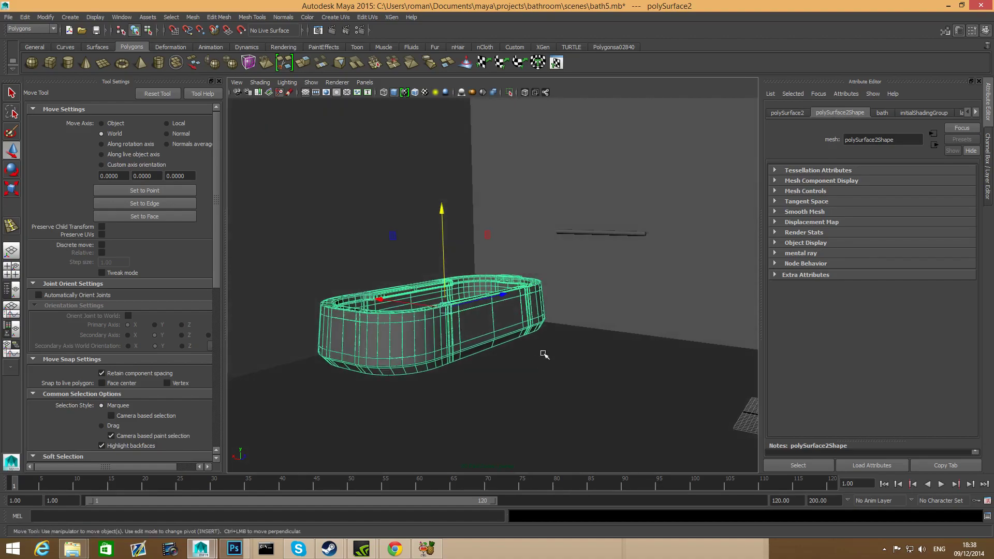
key(e)
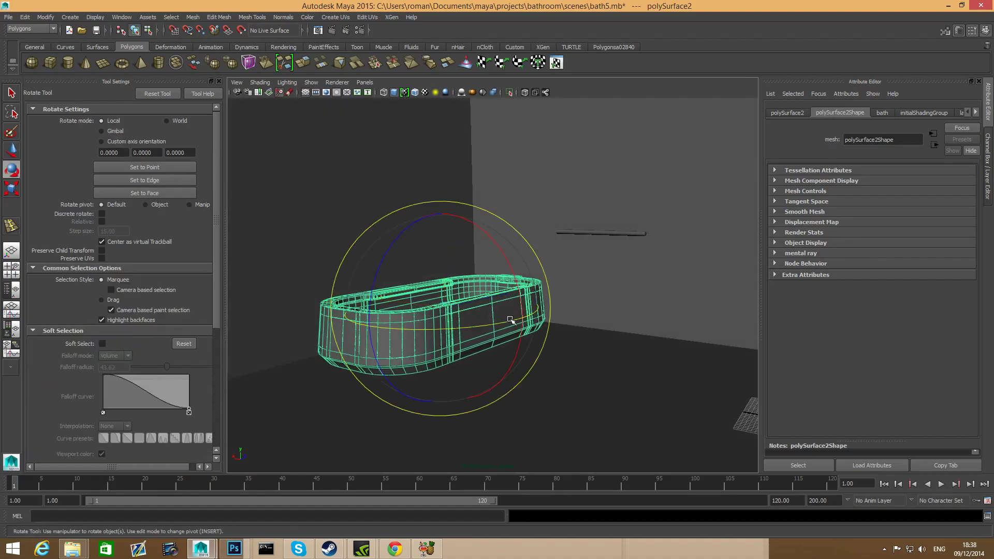
drag(510, 321, 448, 330)
Move the bathtub toward the rail wall and along it so its end stays inside the room corner.
key(w)
drag(471, 293, 523, 297)
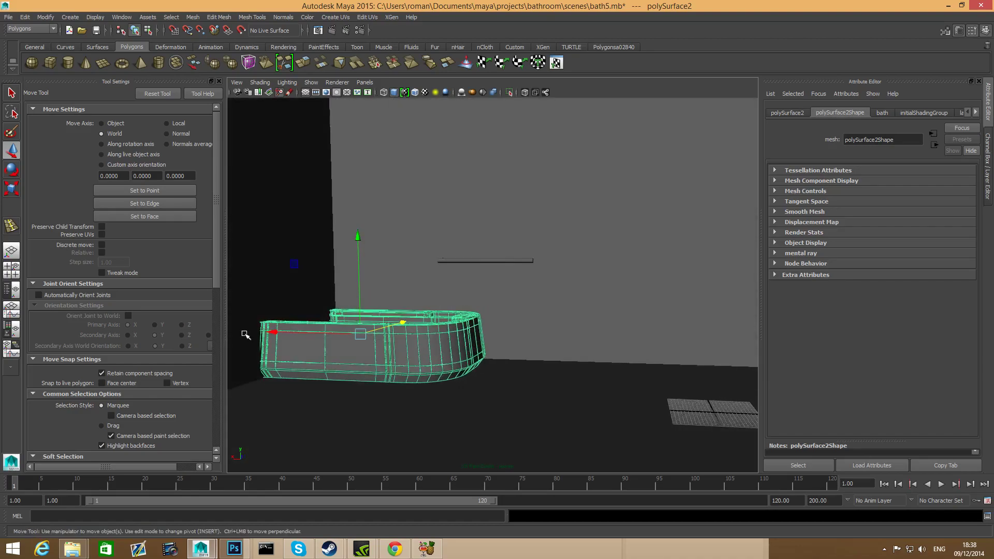
drag(269, 331, 349, 335)
key(r)
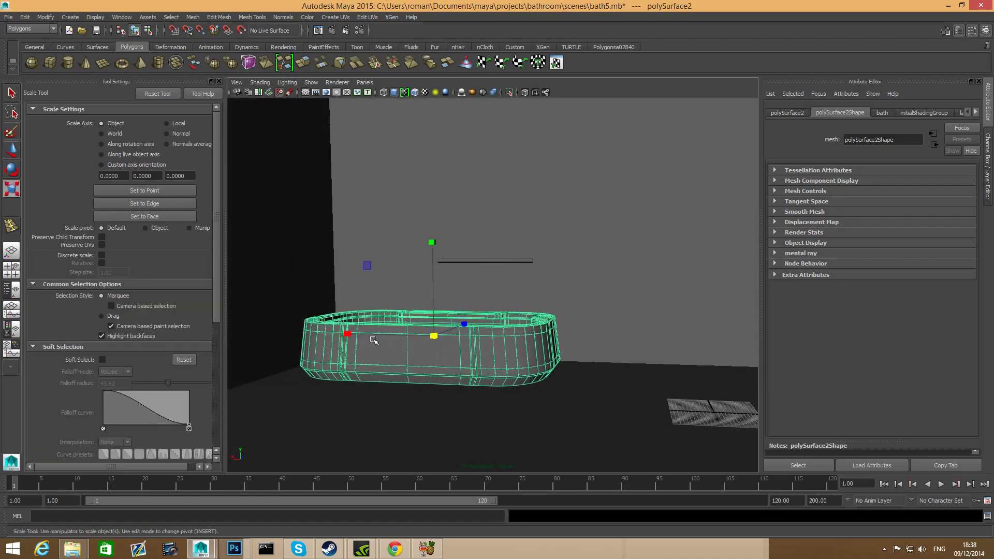
key(e)
Nudge the bathtub relative to the rail wall so it sits at X 98.957, Y 13.021, Z 41.421.
alt+drag(438, 341, 470, 371)
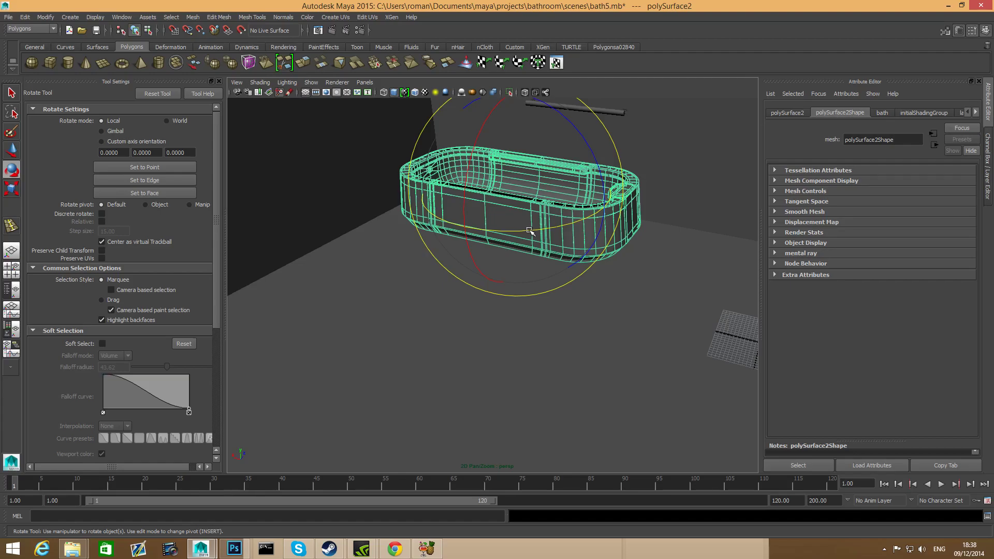
alt+middle_drag(493, 275, 454, 356)
scroll(457, 328, up, 3)
alt+drag(456, 356, 546, 331)
key(w)
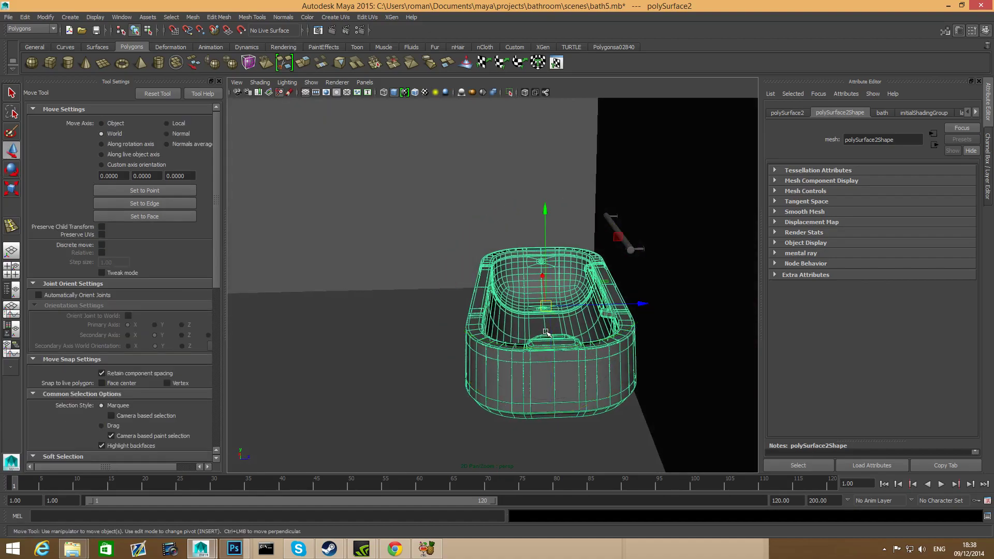
drag(638, 301, 639, 304)
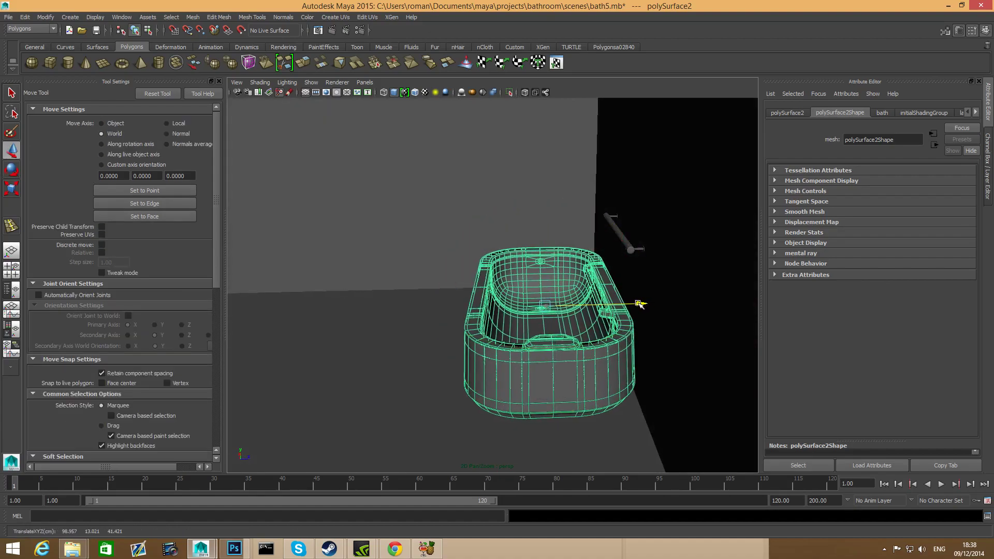
key(F8)
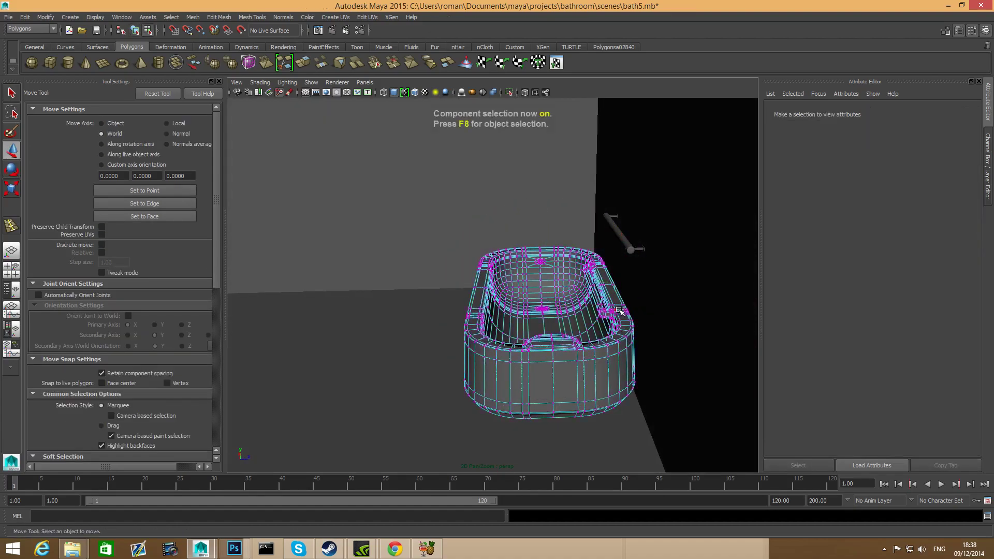
key(F8)
Show the bathtub's transform channels and the scene's display layers in place of its shape attributes.
alt+drag(639, 303, 485, 387)
alt+middle_drag(486, 387, 592, 333)
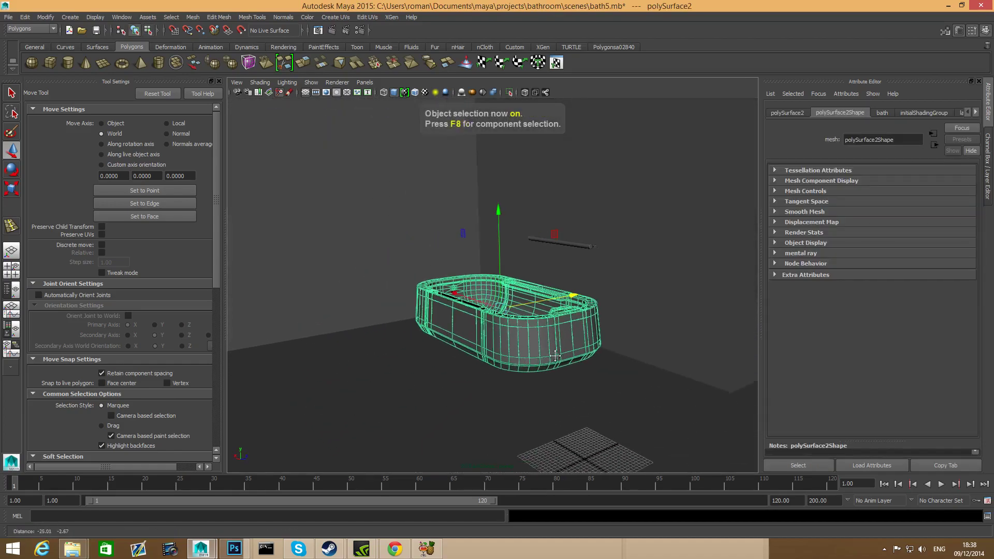
alt+right_drag(593, 334, 499, 341)
alt+drag(498, 341, 568, 346)
alt+middle_drag(568, 347, 573, 347)
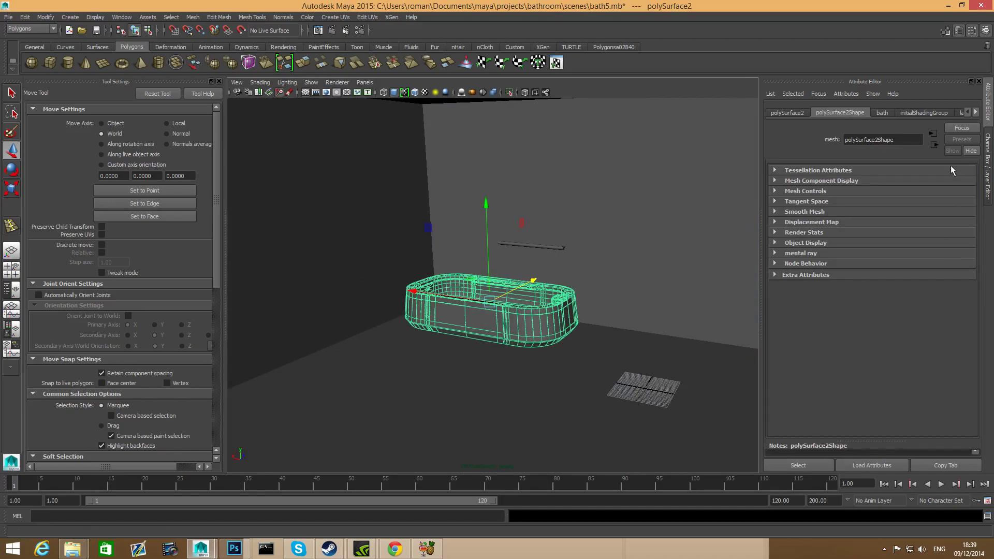
click(984, 30)
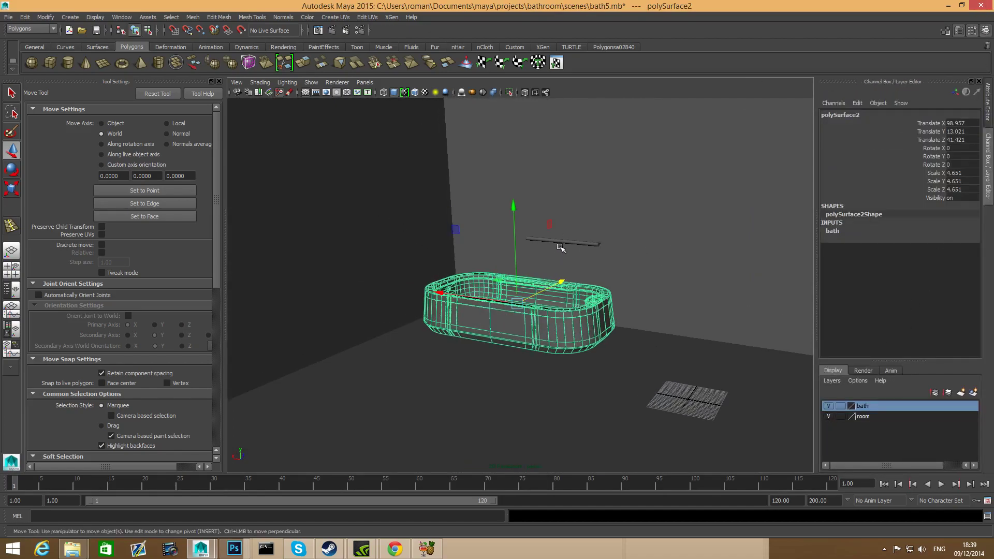
Select only the wall rail above the bathtub, without the room, and rotate it a quarter turn to Rotate Y 0.
click(576, 259)
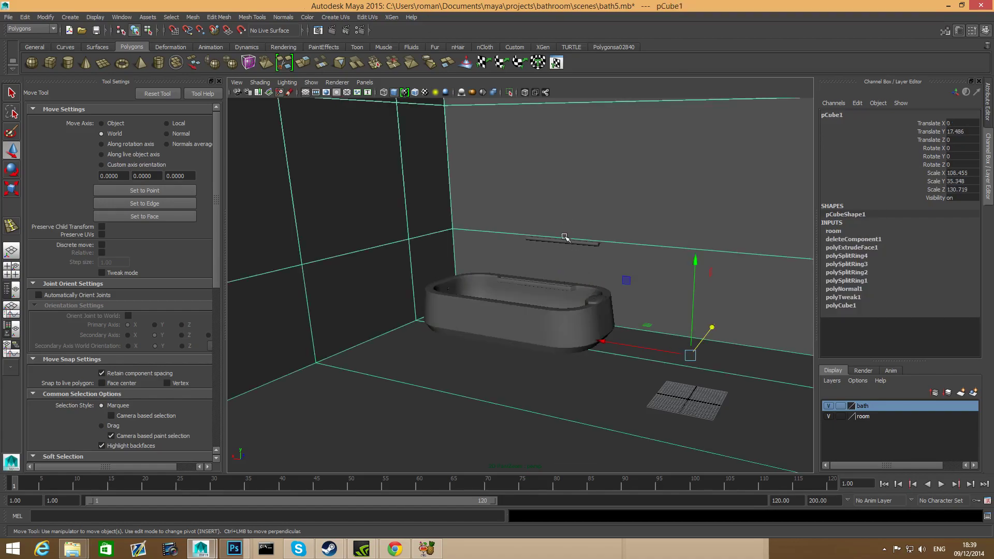
drag(575, 256, 578, 259)
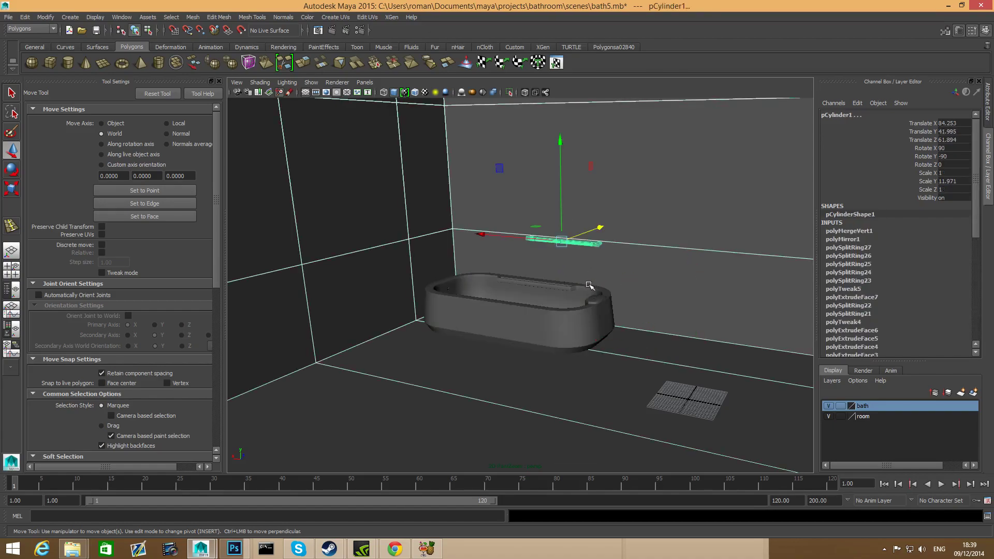
click(507, 252)
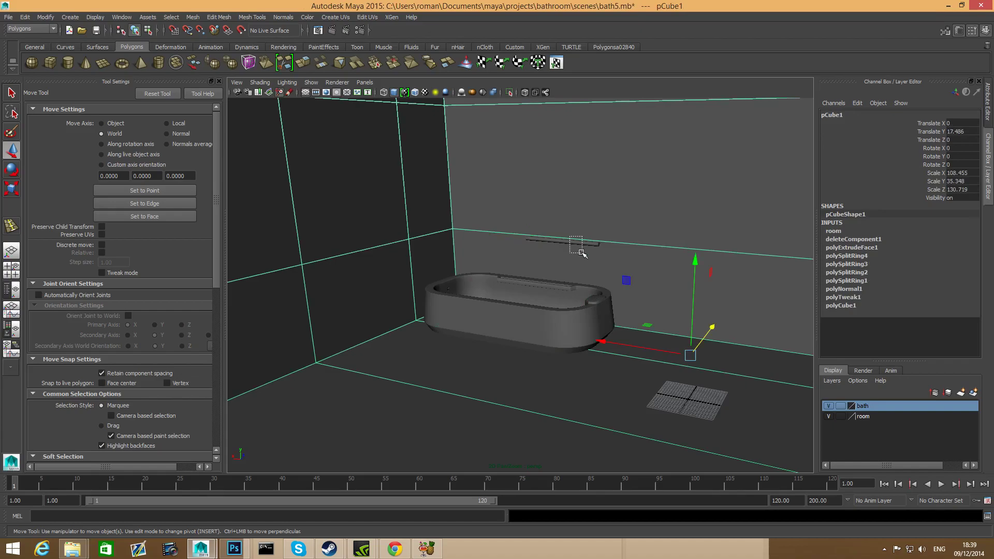
drag(582, 253, 582, 254)
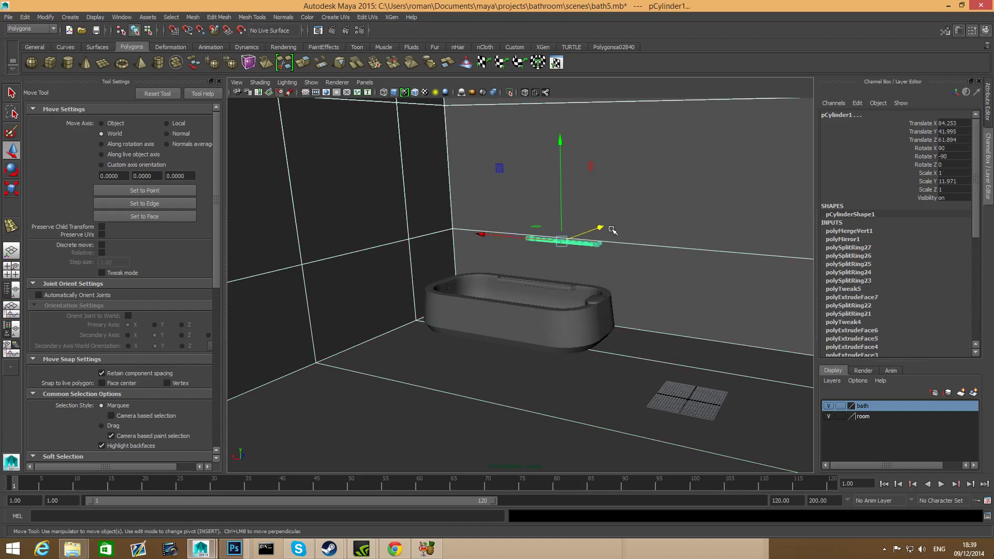
key(e)
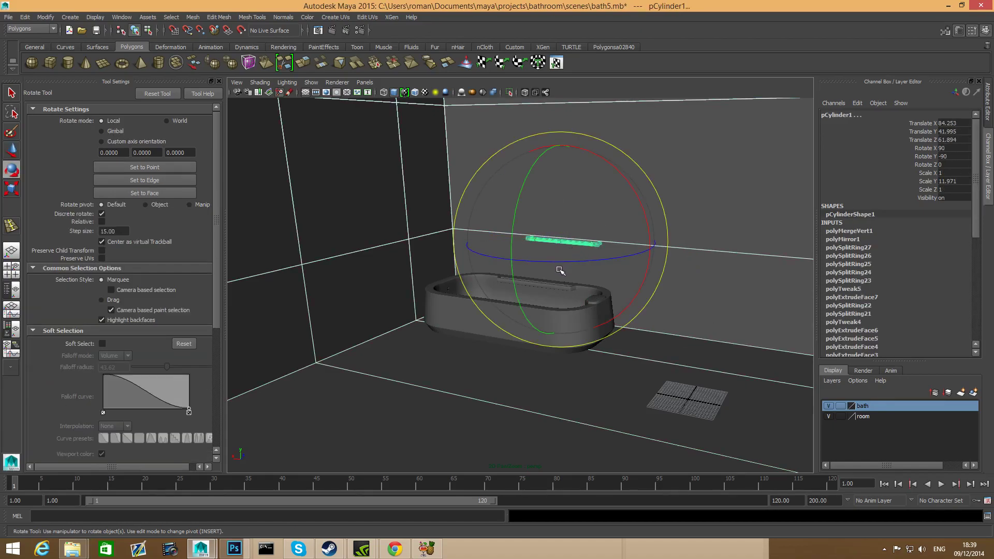
drag(559, 263, 597, 268)
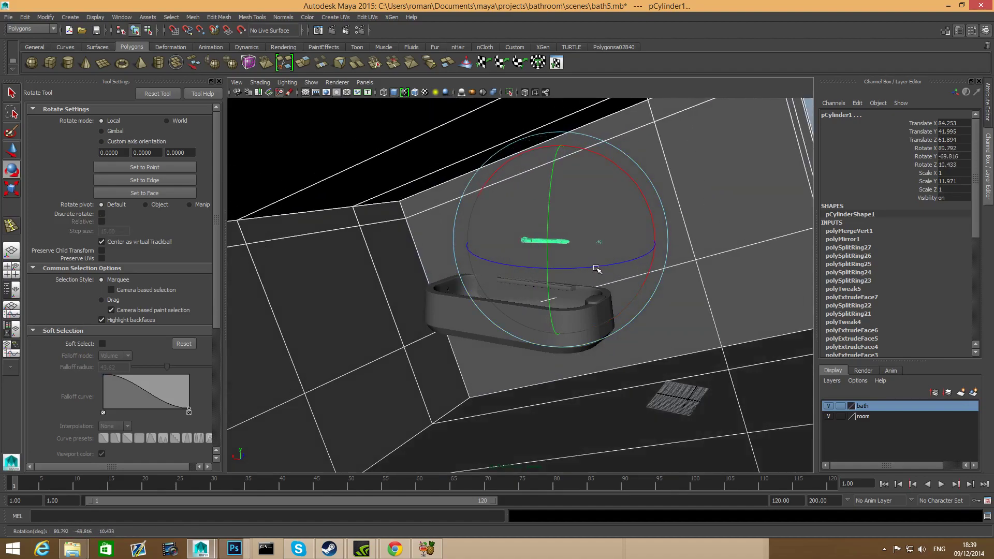
key(ctrl+z)
shift+click(701, 221)
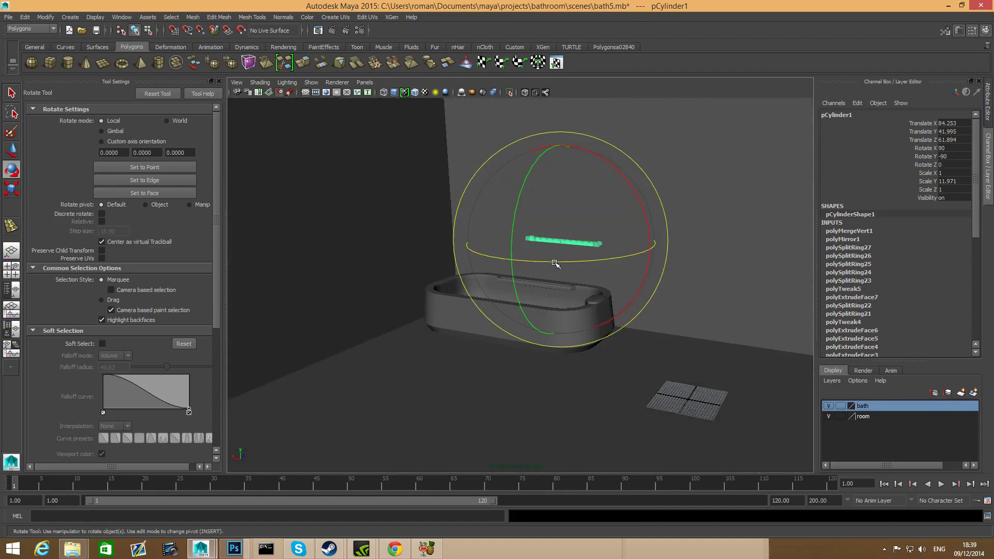
drag(558, 265, 622, 259)
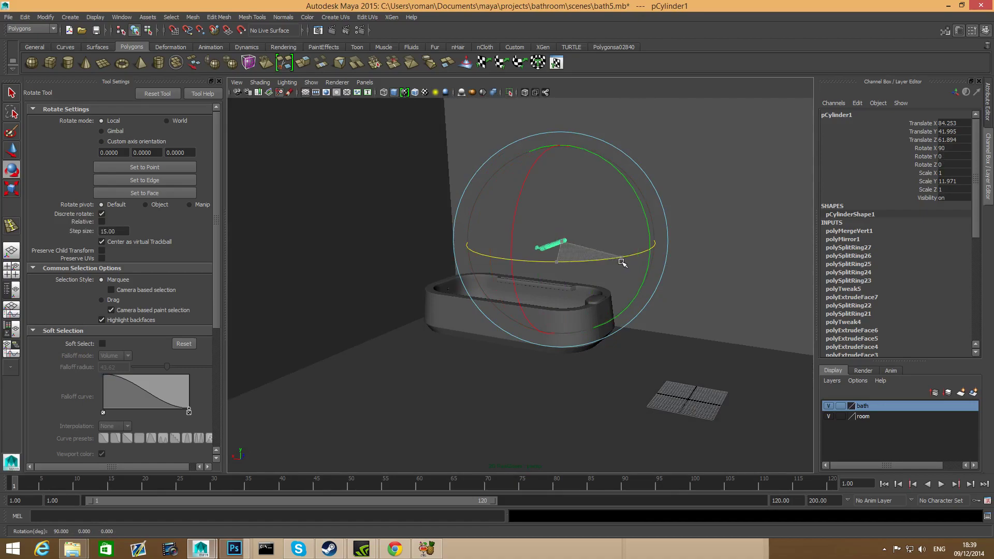
Move the rail onto the adjacent wall beside the bathtub, at Translate X 151.137 and Translate Z -4.588.
key(w)
drag(487, 238, 394, 232)
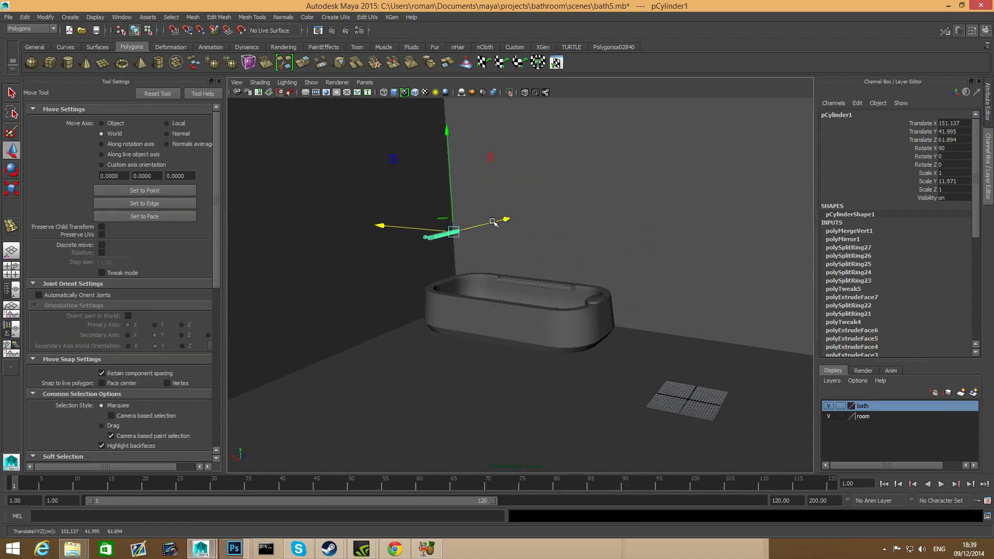
drag(489, 230, 366, 257)
drag(678, 245, 673, 245)
alt+drag(640, 268, 760, 255)
alt+middle_drag(557, 327, 603, 323)
alt+drag(603, 323, 415, 287)
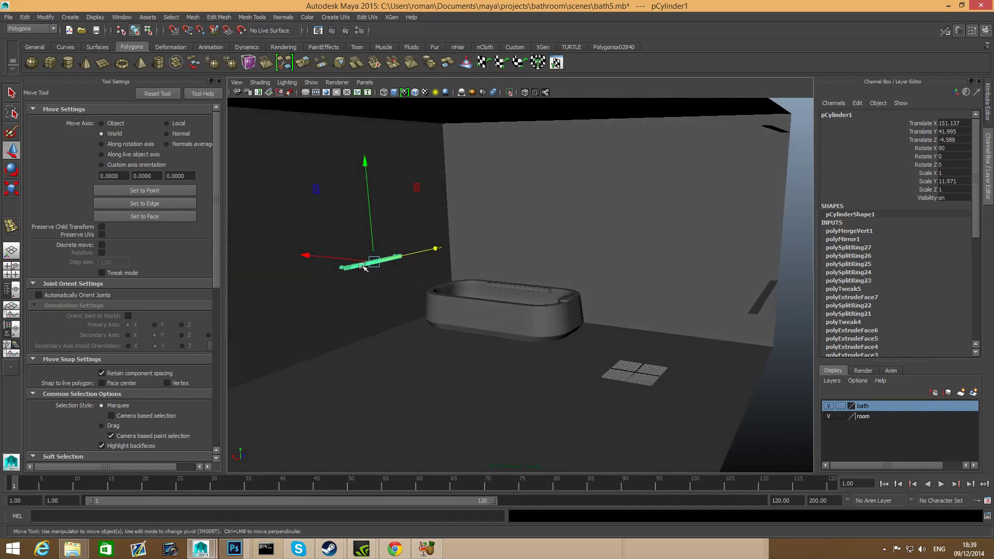
Add the rail to the bath layer and hide both the bath and room layers.
right_click(869, 409)
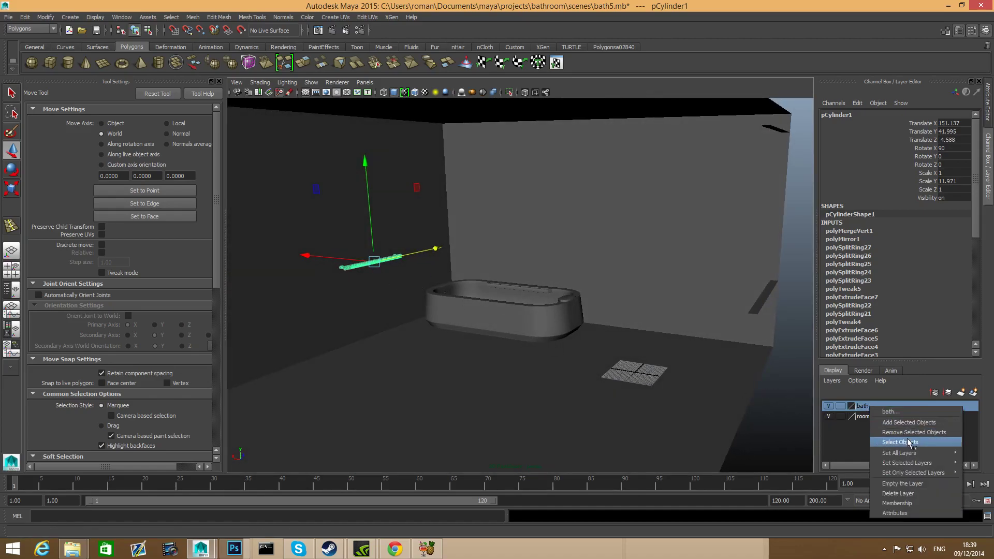
click(909, 422)
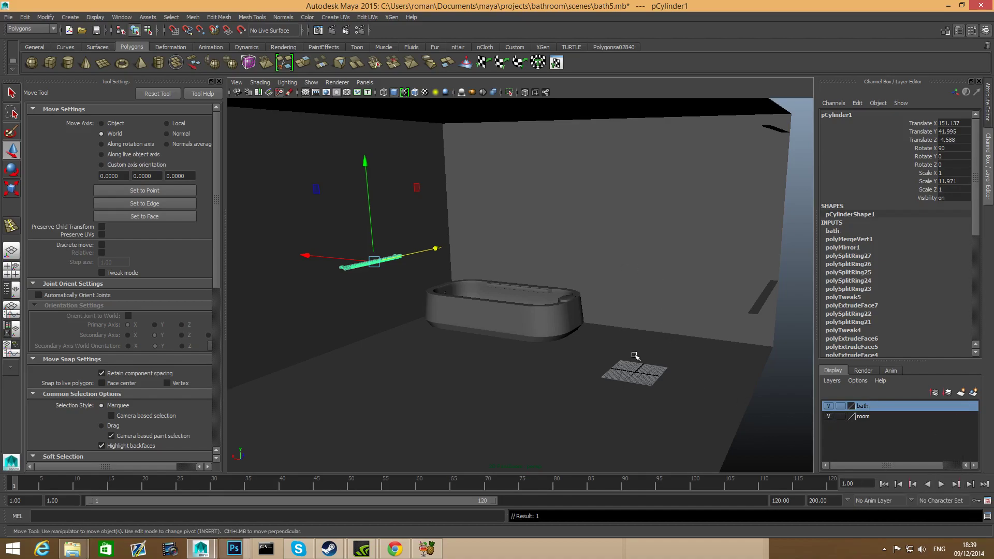
click(828, 406)
click(828, 416)
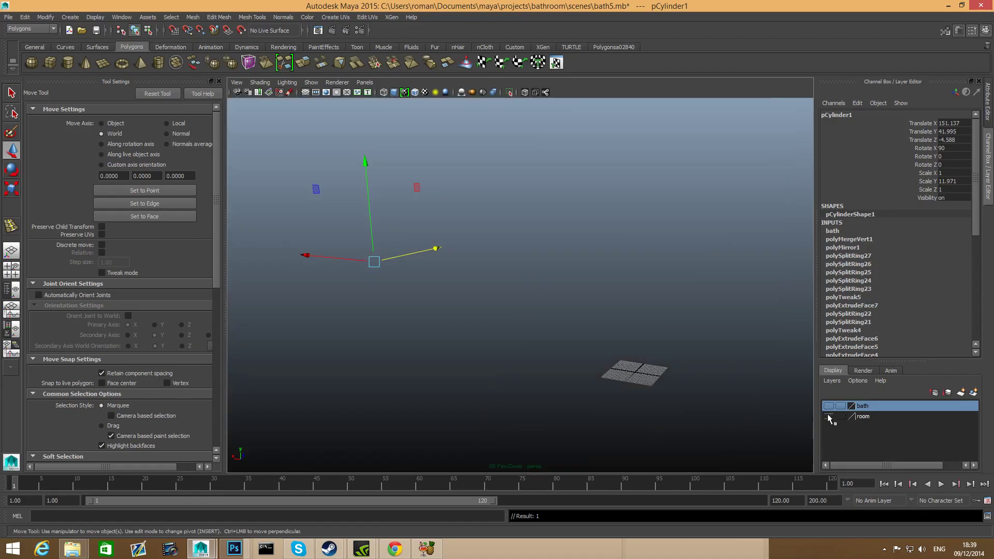
Create a new polygon cube at the centre of the grid.
scroll(679, 424, up, 3)
alt+middle_drag(678, 424, 500, 339)
scroll(532, 388, up, 4)
alt+middle_drag(544, 379, 608, 297)
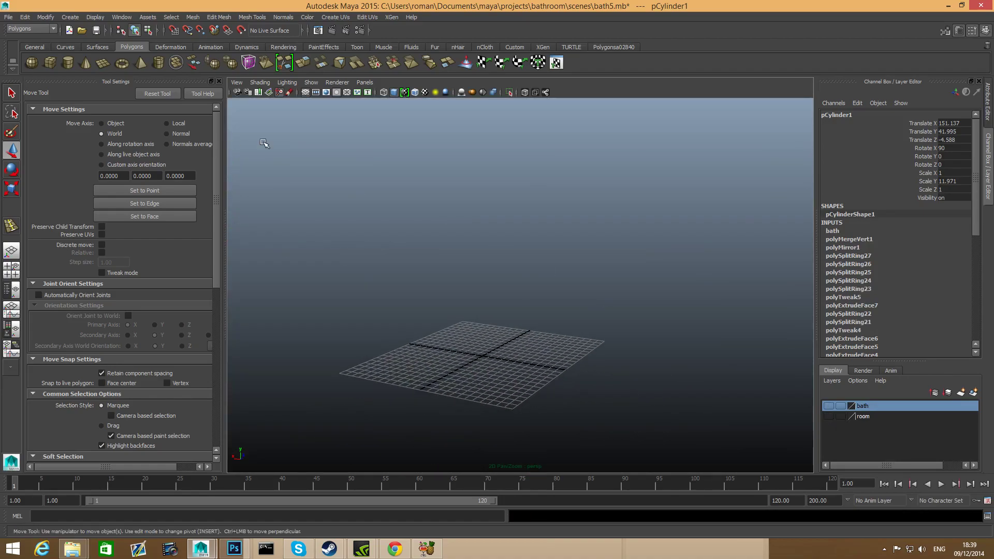
click(51, 63)
scroll(458, 313, up, 6)
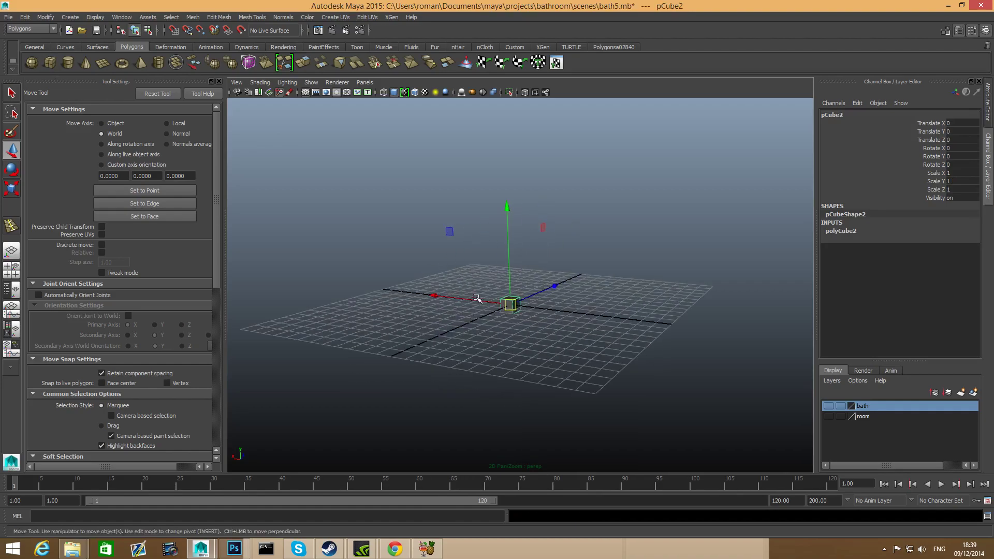
Scale the cube uniformly to 8.497 and raise it to Translate Y 4.292 so it stands on the grid.
key(r)
drag(480, 310, 676, 259)
key(w)
drag(534, 205, 532, 93)
key(f)
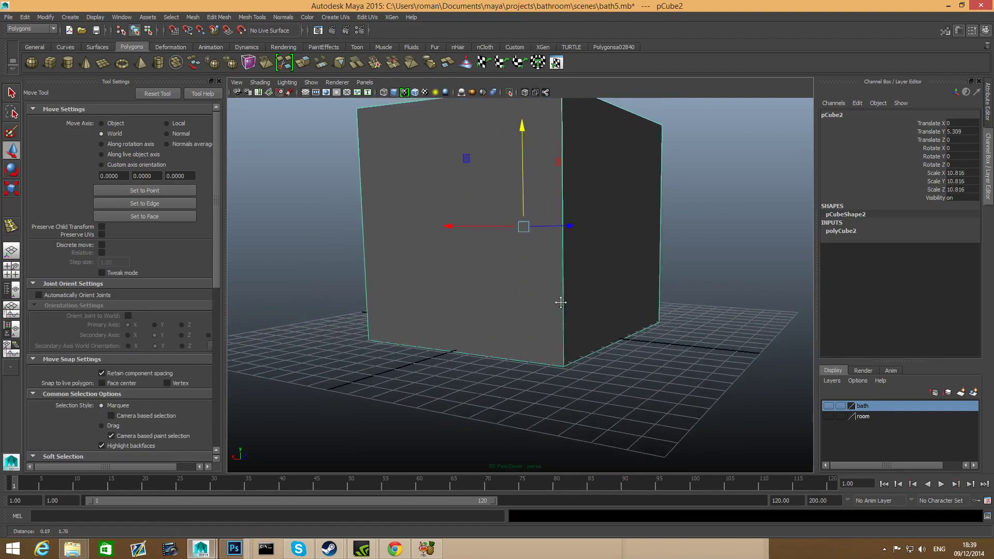
key(r)
drag(529, 276, 528, 214)
key(w)
drag(526, 174, 583, 286)
Insert a horizontal edge loop near the cube's top and a close pair of loops in its lower part.
shift+right_drag(585, 288, 550, 301)
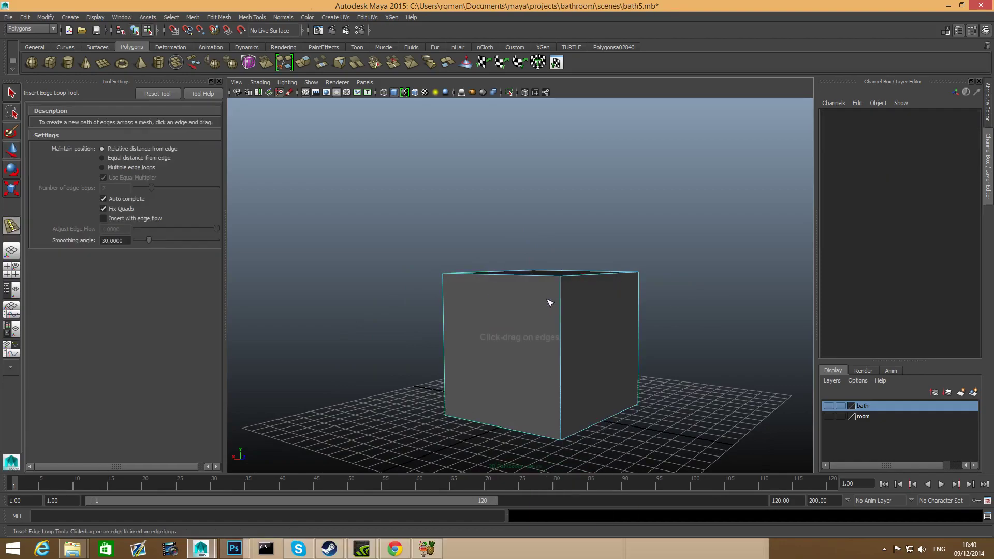
click(562, 299)
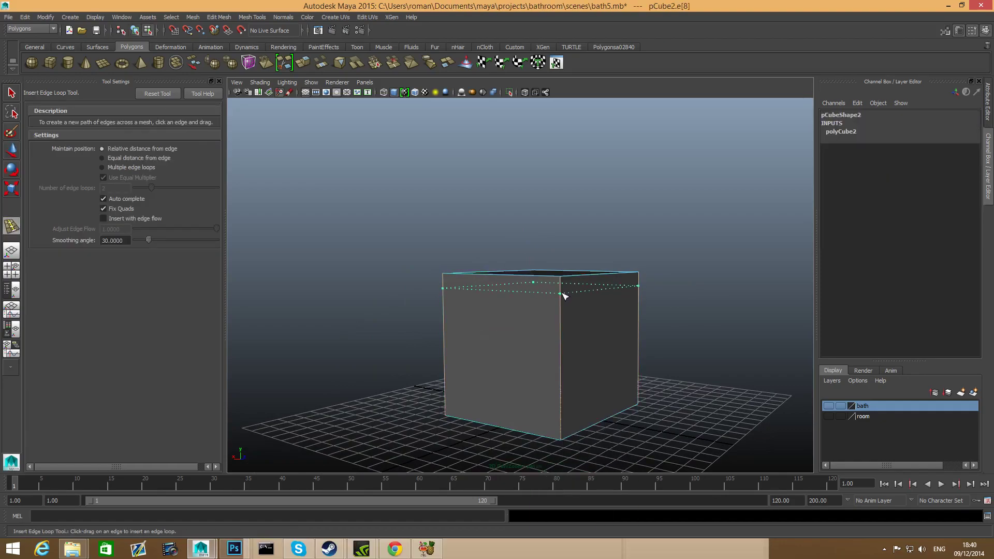
drag(567, 294, 593, 302)
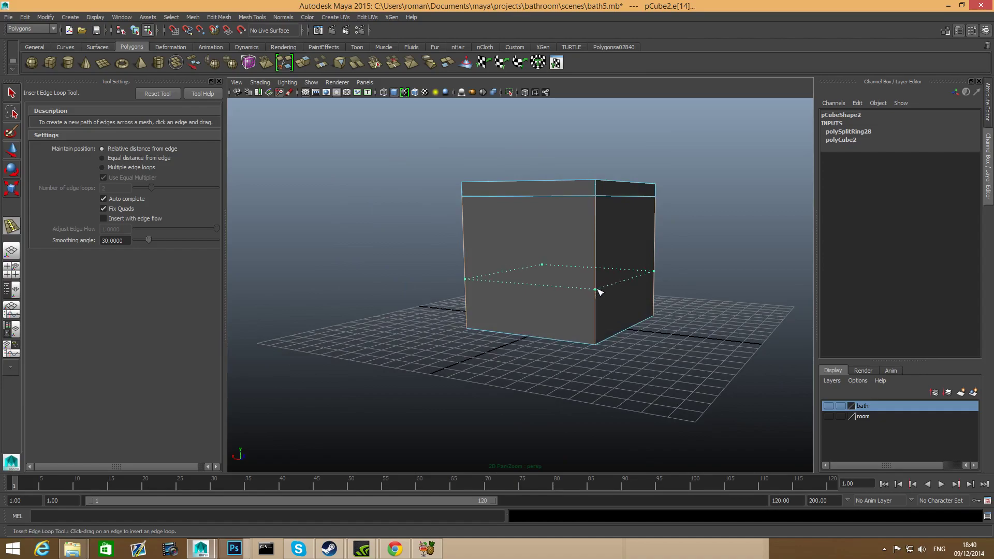
click(599, 297)
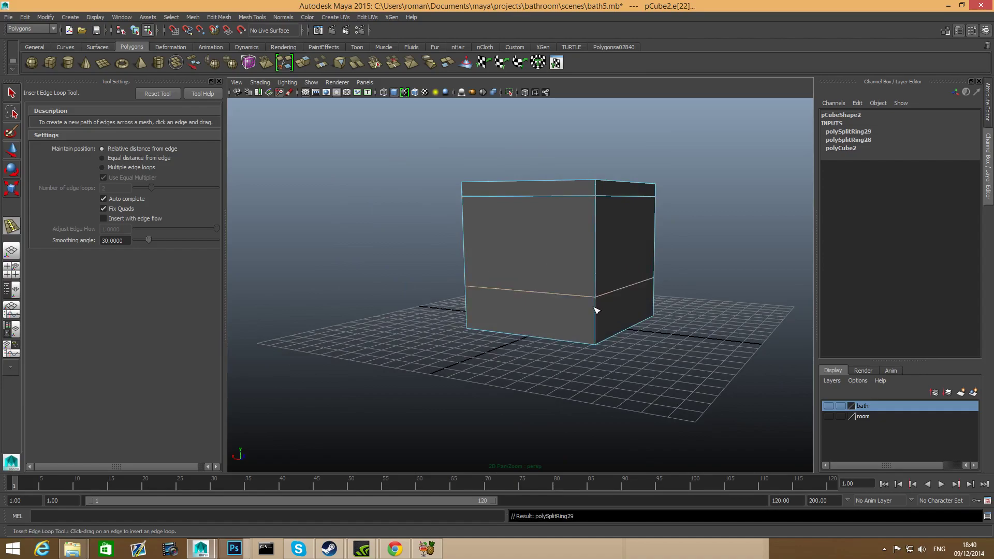
scroll(595, 310, up, 2)
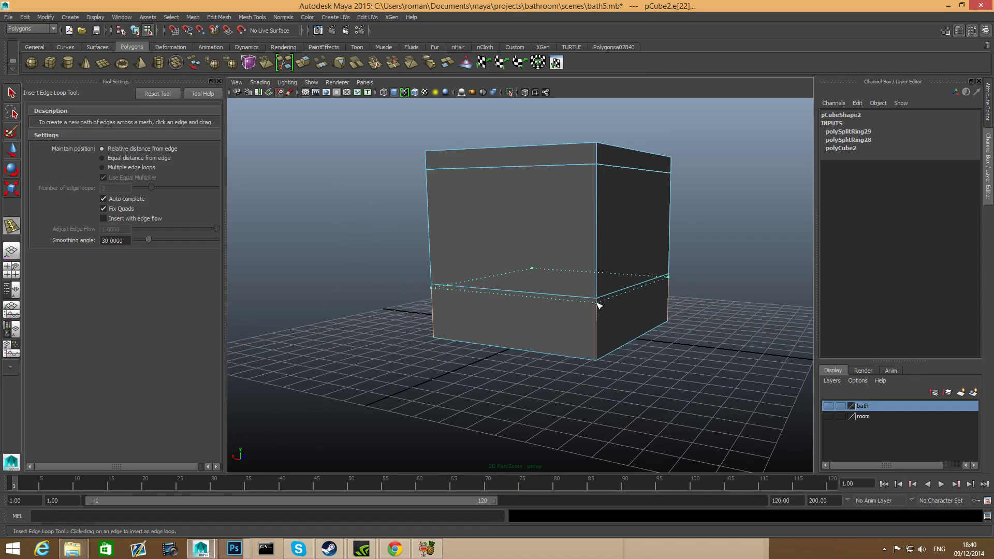
click(599, 306)
Select the upper horizontal edge on the cube's front and split its edge ring with a vertical loop down the middle.
right_click(522, 199)
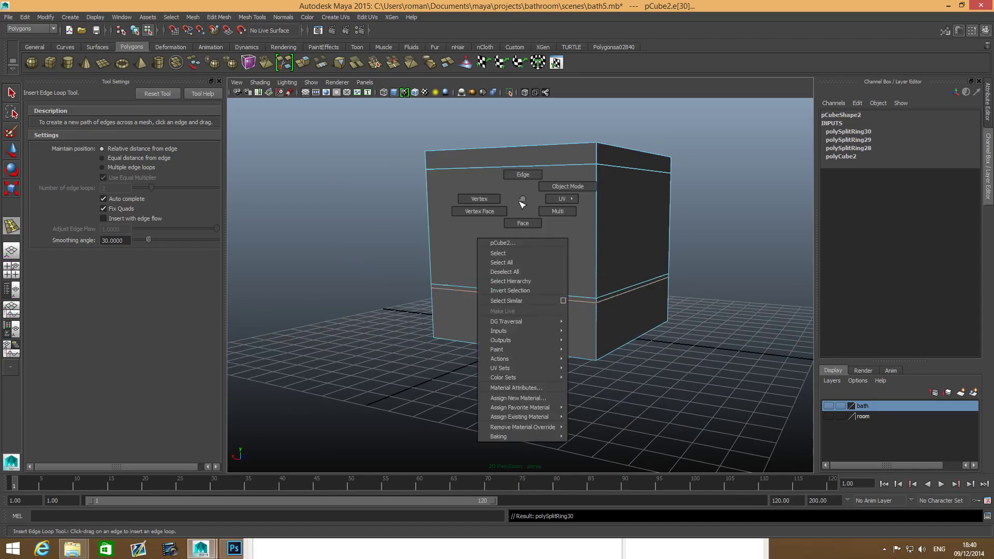
click(530, 174)
click(528, 167)
alt+drag(541, 306, 590, 256)
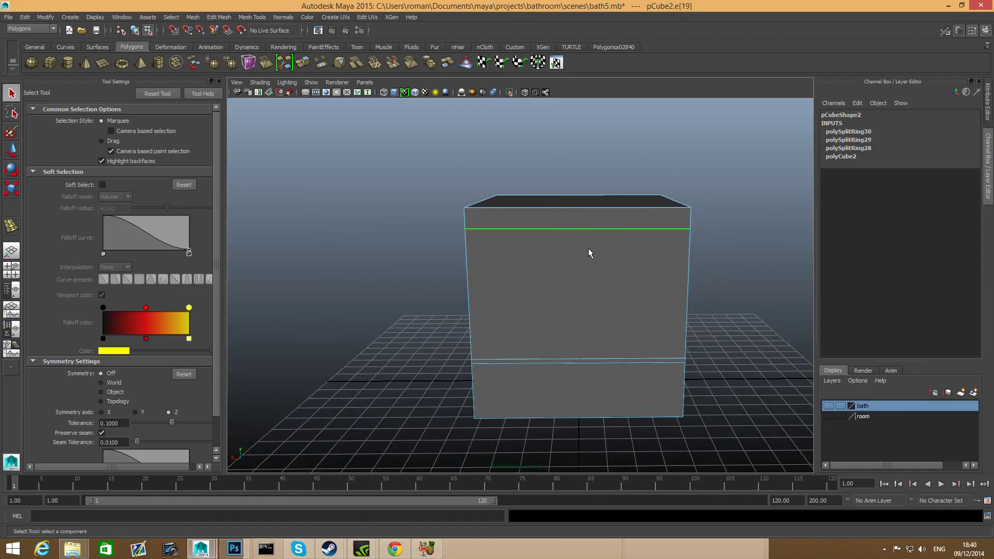
shift+right_drag(590, 217, 593, 260)
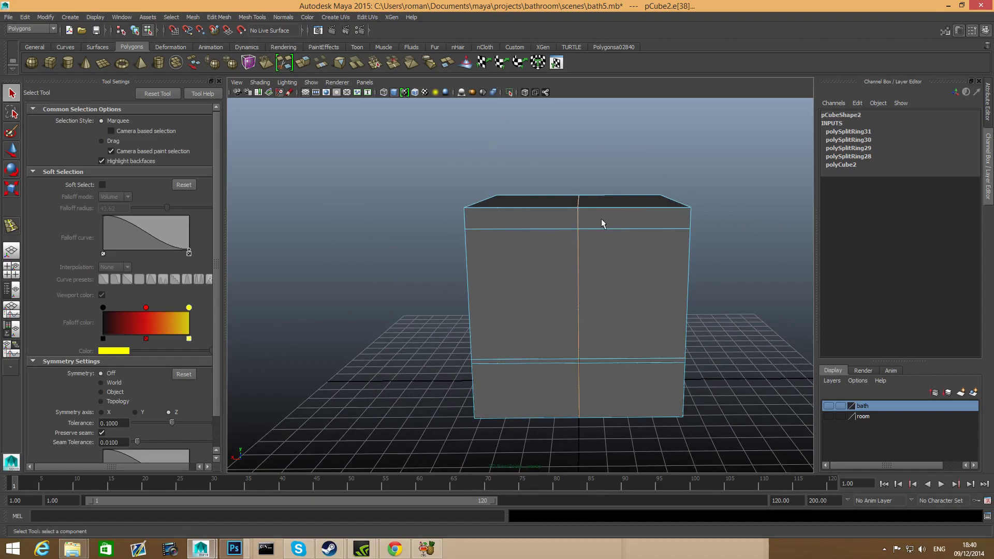
Duplicate the vertical centre edge loop to both sides, placing the copies close to the cube's outer vertical edges.
shift+right_drag(595, 243, 595, 293)
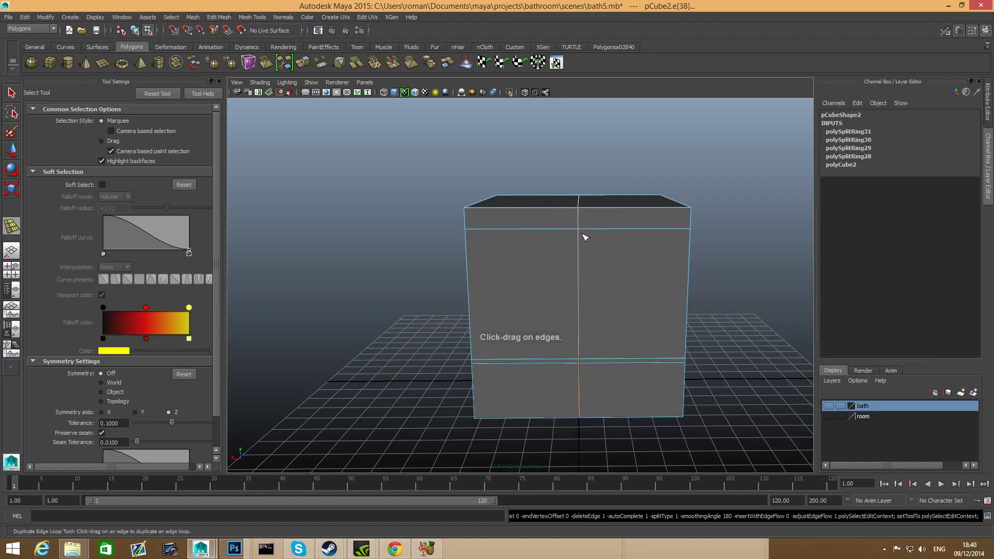
drag(579, 219, 580, 213)
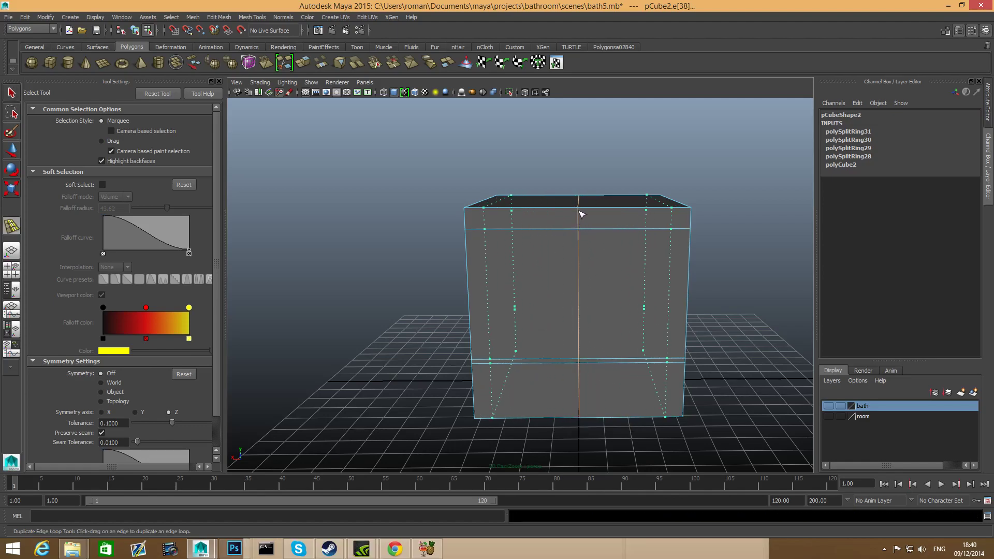
drag(582, 212, 582, 213)
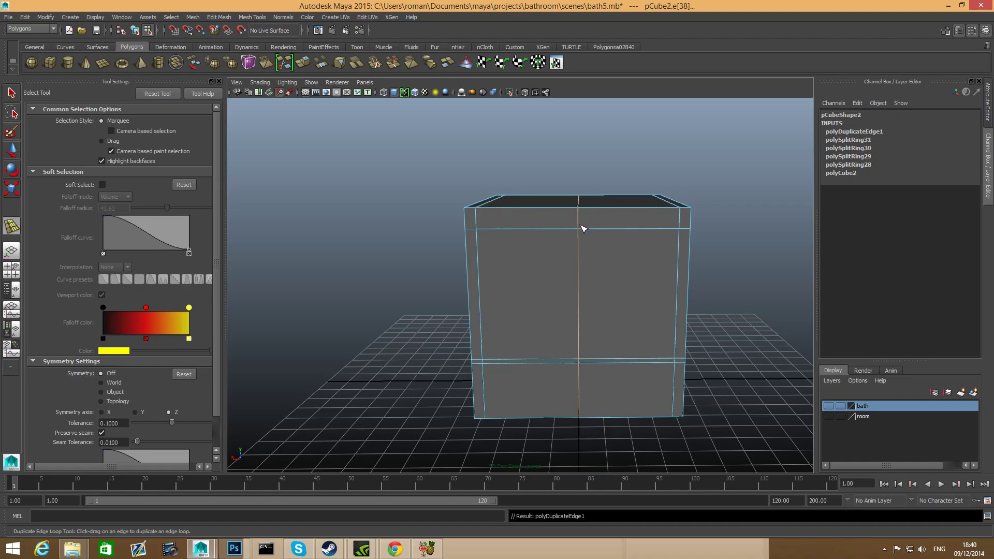
Insert a close pair of horizontal edge loops around the cube's mid-height and another loop just below the top one.
alt+drag(666, 238, 654, 279)
alt+middle_drag(608, 318, 481, 331)
alt+middle_drag(550, 335, 498, 323)
alt+drag(500, 326, 529, 309)
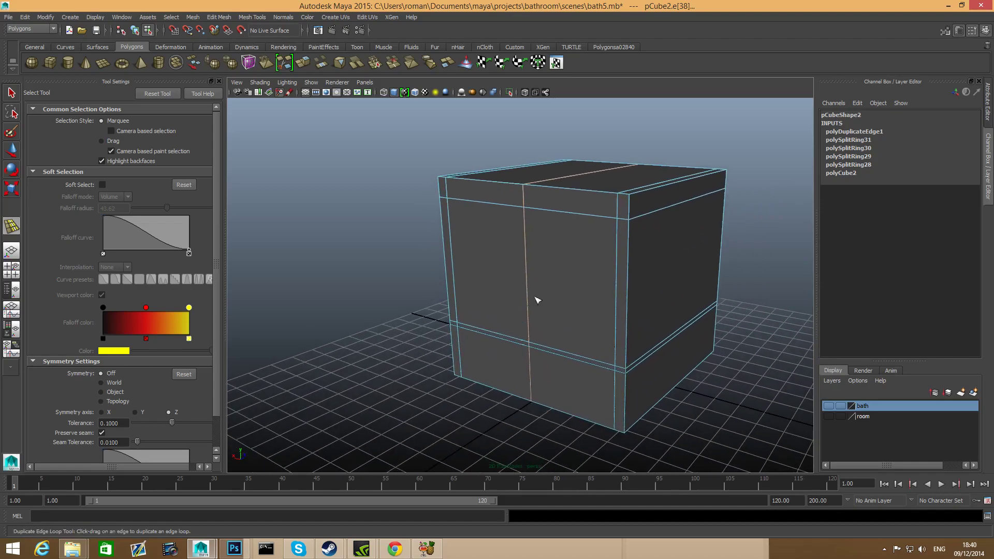
alt+drag(615, 314, 609, 272)
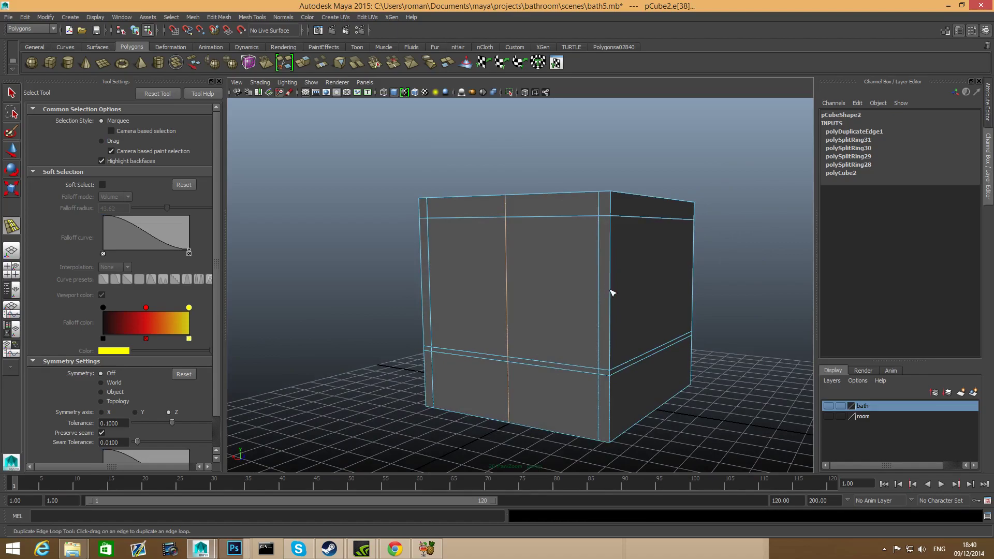
key(F8)
click(610, 291)
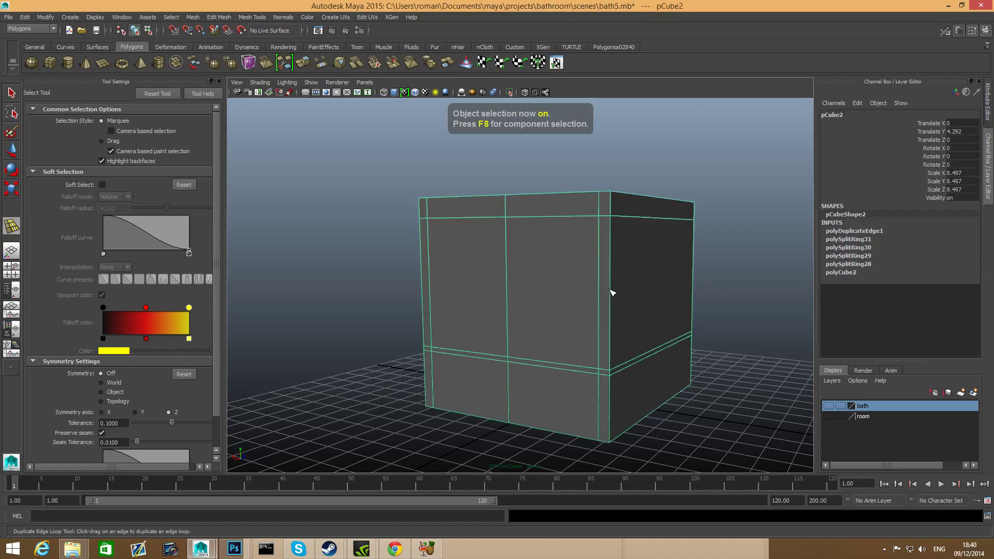
shift+right_click(611, 292)
click(583, 302)
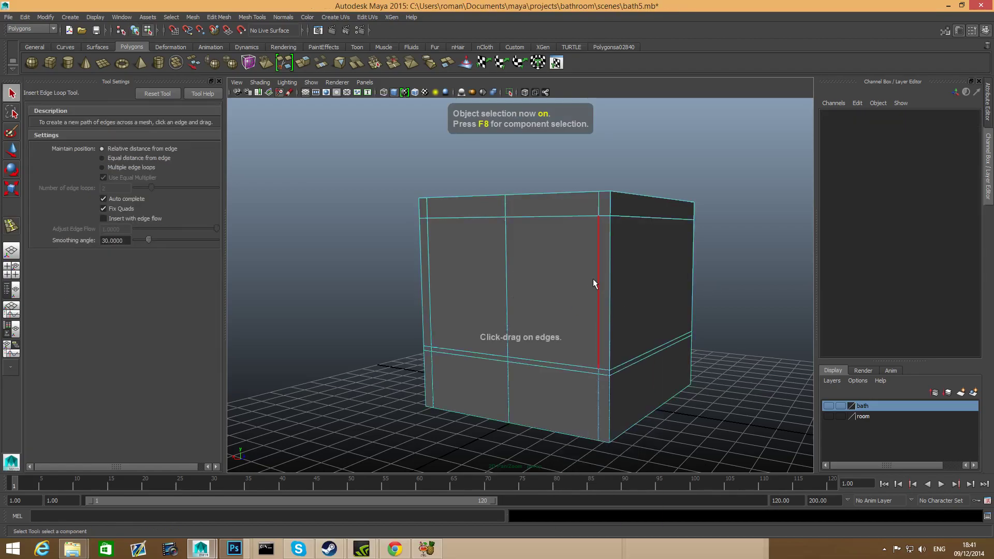
shift+right_drag(601, 274, 564, 295)
key(F8)
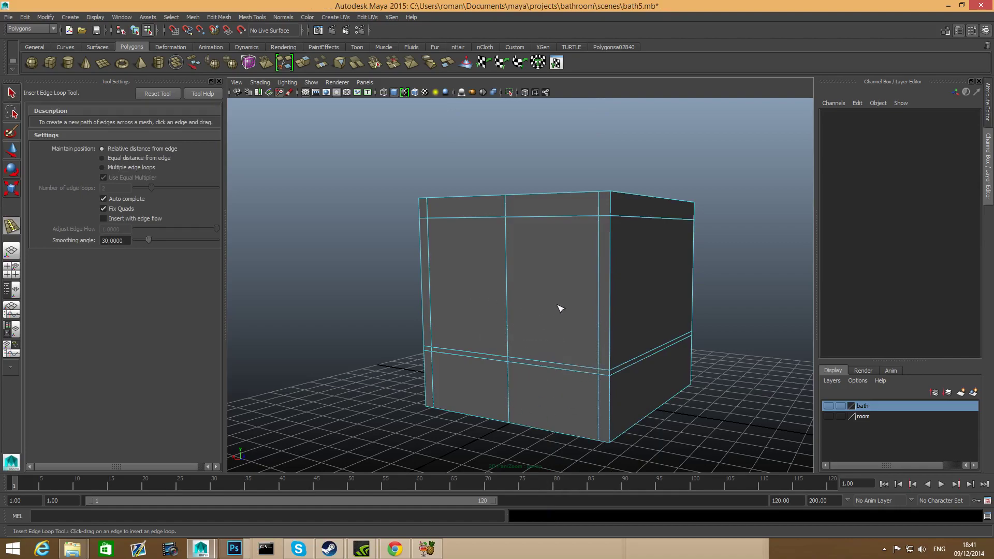
drag(611, 306, 613, 314)
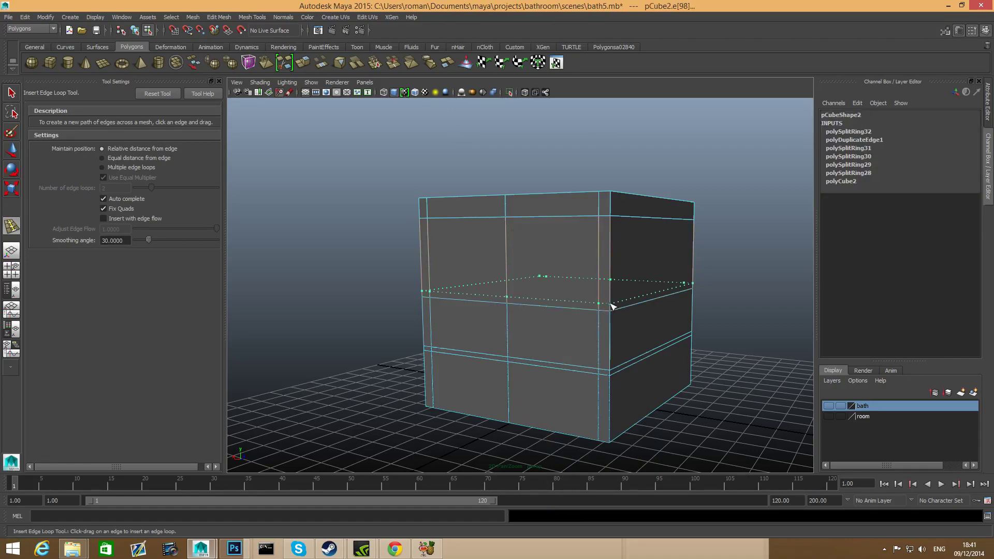
drag(611, 305, 613, 307)
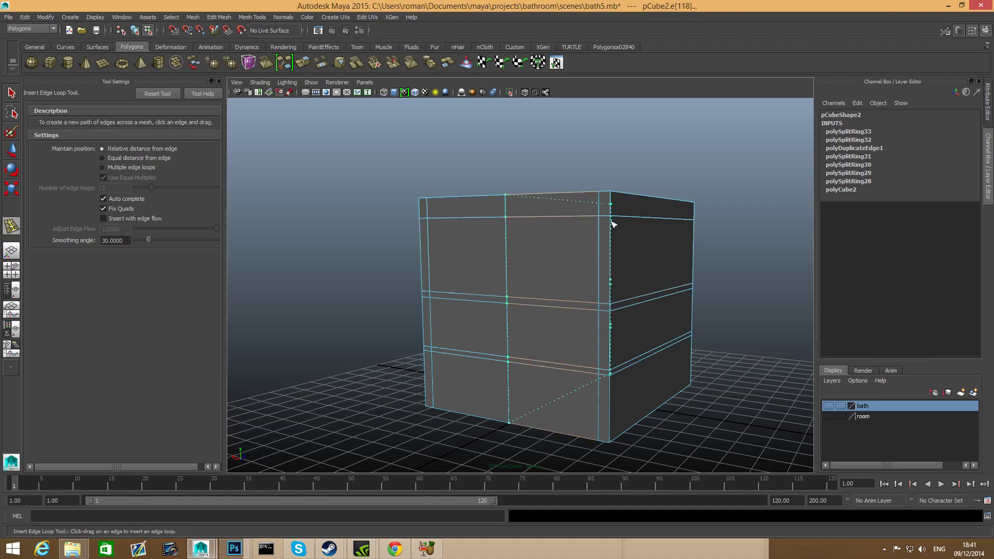
key(ctrl+z)
drag(611, 223, 611, 223)
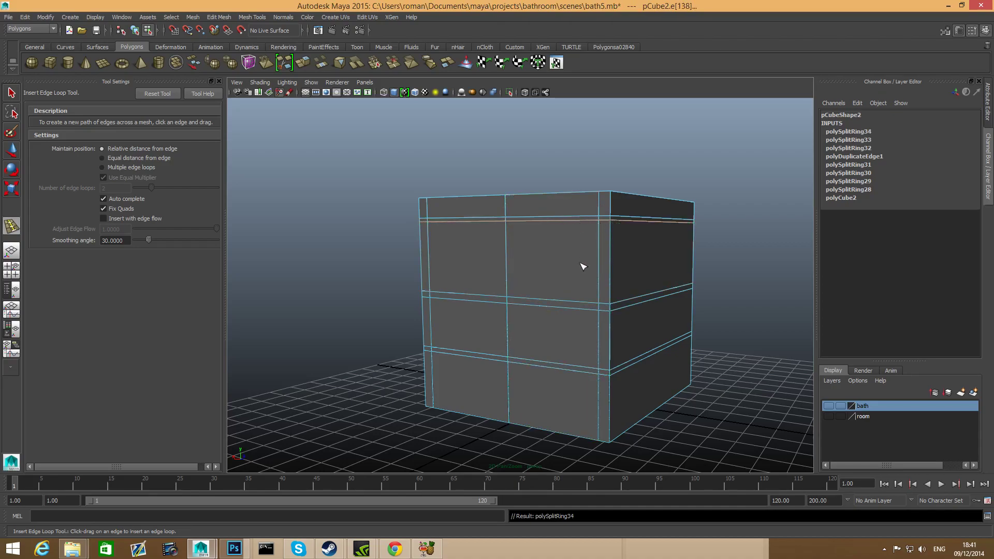
Extrude the band of side faces around the cube's top outward with a Local Translate Z of about 1.02.
alt+drag(583, 267, 572, 311)
right_drag(608, 268, 626, 290)
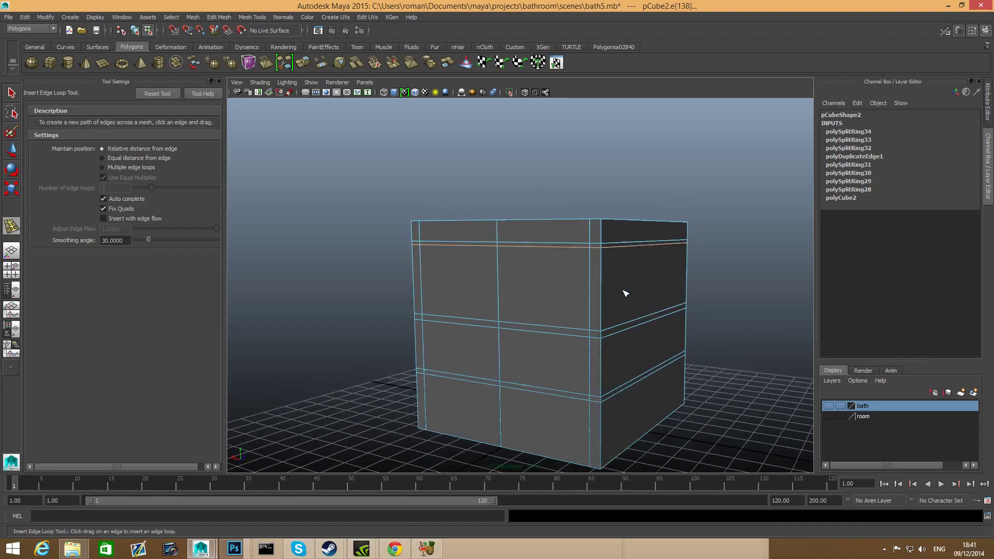
key(q)
click(599, 235)
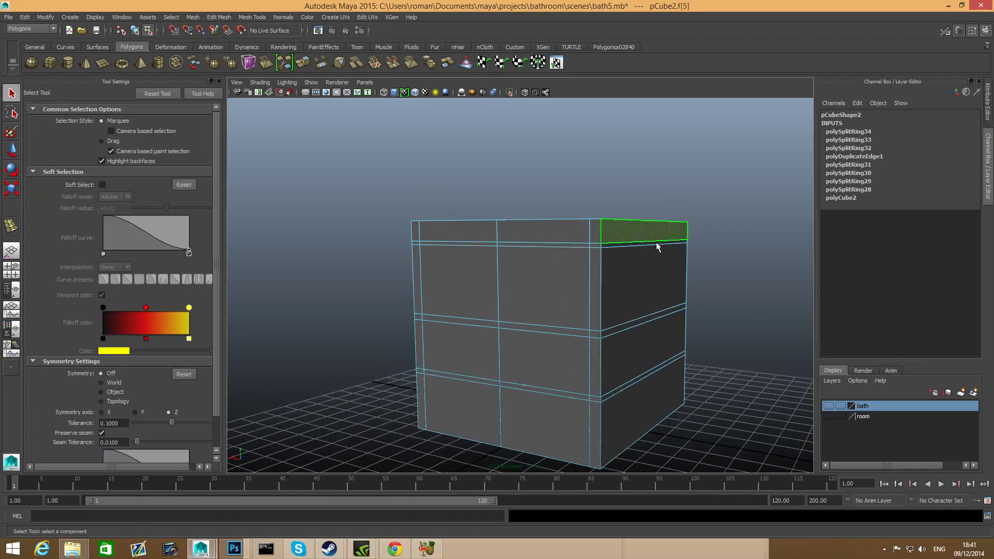
alt+drag(640, 261, 582, 286)
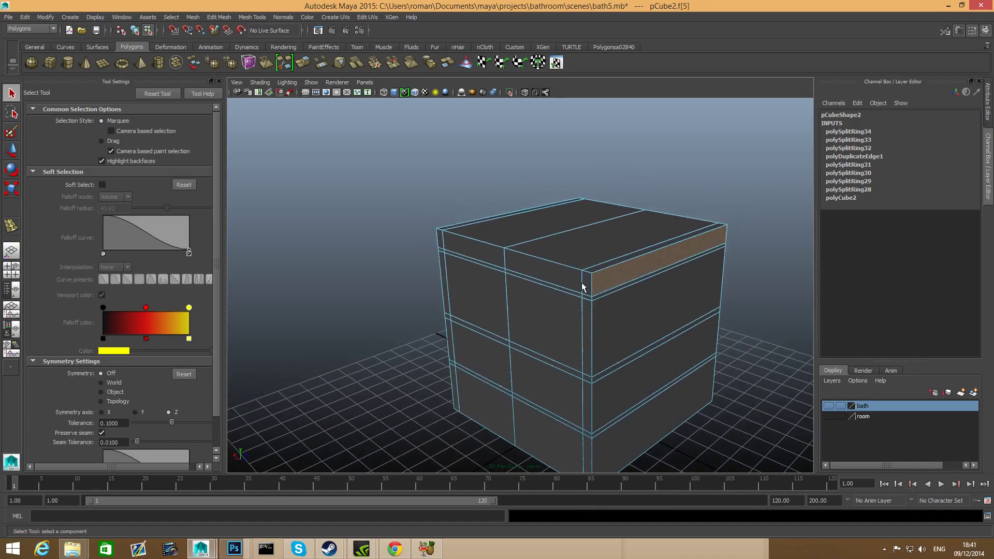
shift+click(584, 281)
shift+click(574, 281)
shift+click(496, 259)
alt+drag(491, 305, 554, 317)
shift+click(459, 307)
alt+drag(647, 369, 523, 357)
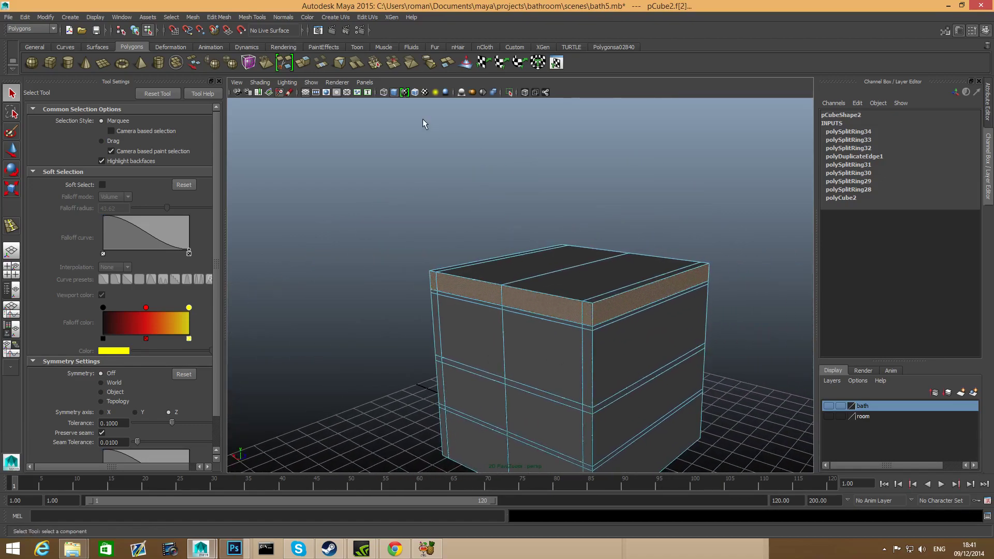
click(303, 62)
drag(377, 294, 355, 303)
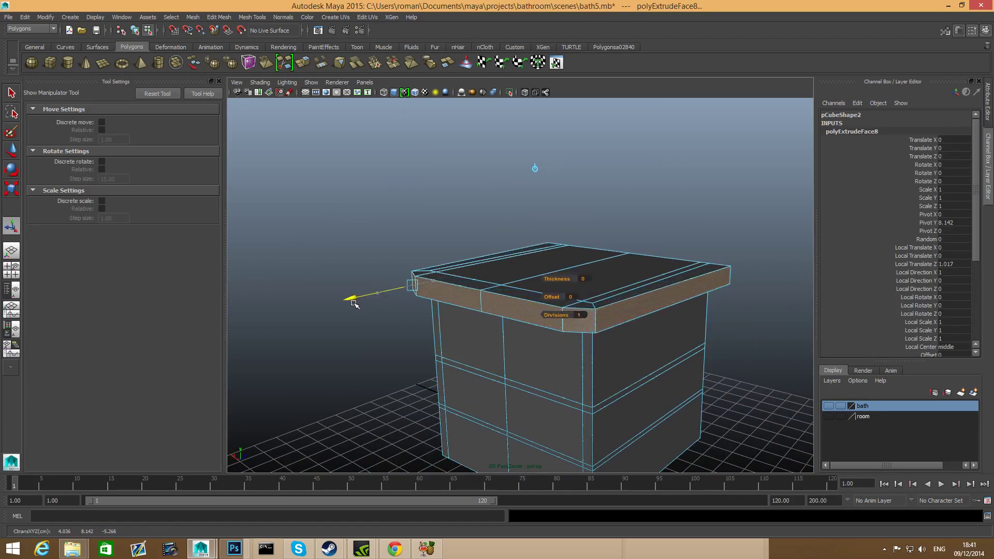
Extrude the two large faces in the middle band of the cube's front together, without offsetting them.
alt+drag(510, 328, 573, 333)
key(F8)
right_drag(604, 312, 604, 339)
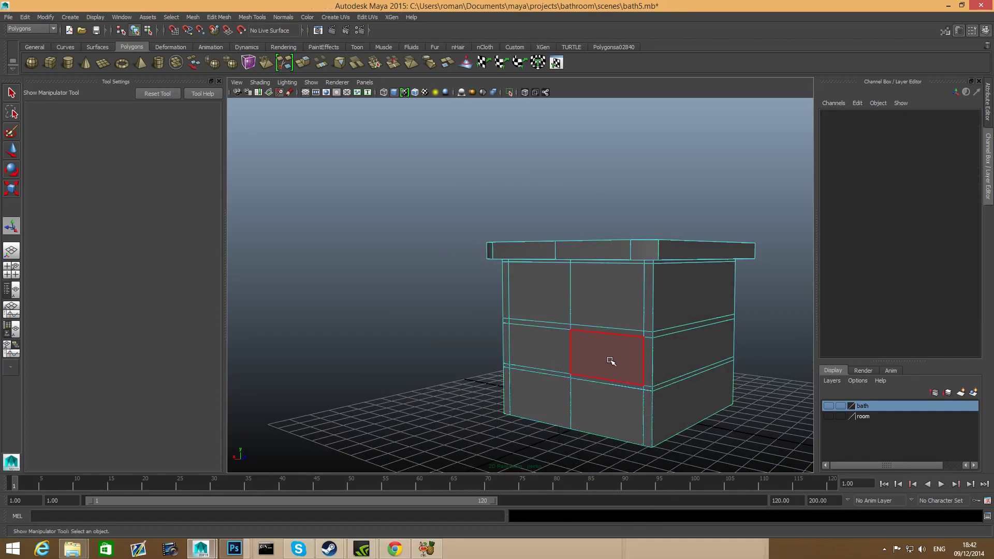
click(610, 360)
shift+click(535, 350)
alt+right_drag(535, 351, 646, 365)
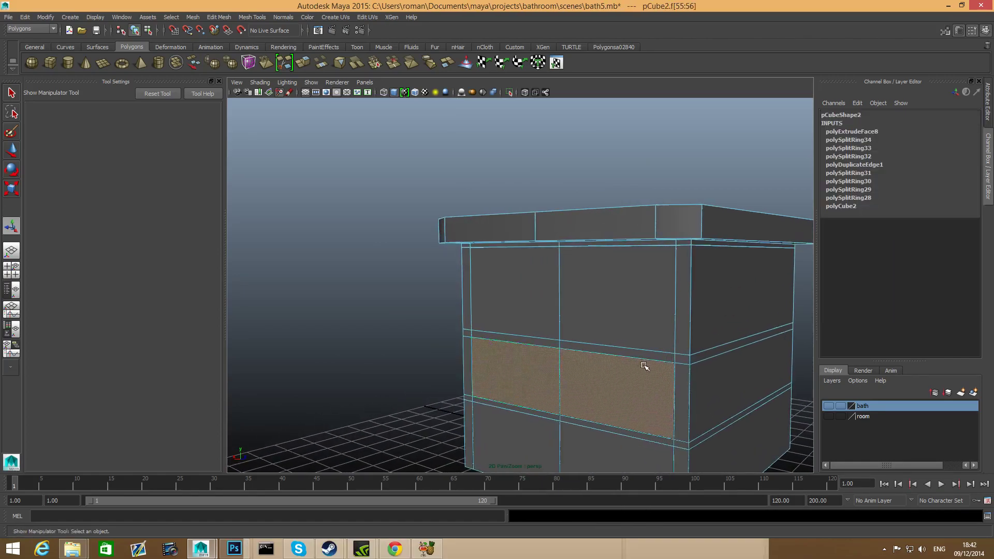
alt+middle_drag(646, 365, 543, 302)
alt+drag(542, 304, 563, 266)
click(303, 65)
alt+right_drag(564, 266, 514, 308)
alt+middle_drag(514, 309, 536, 302)
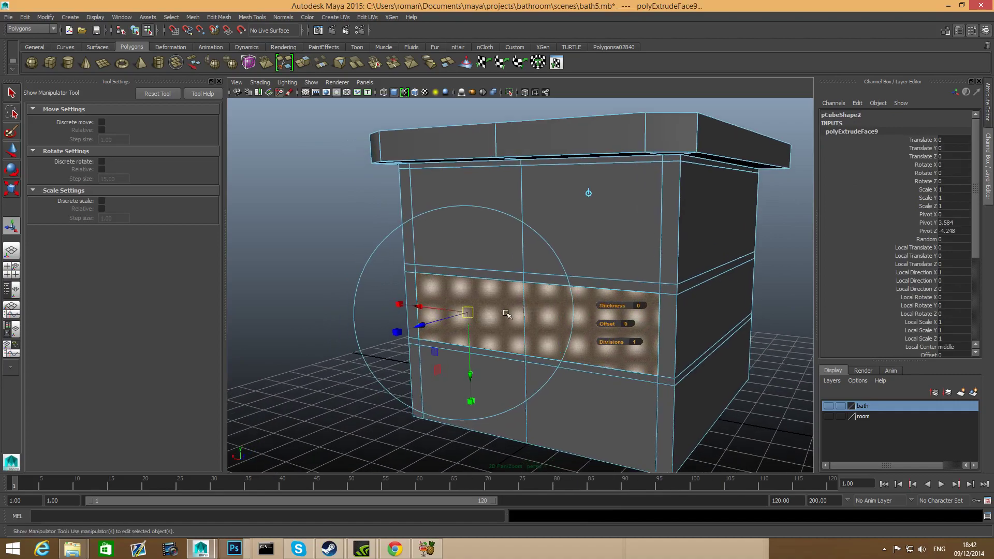
Inset the extruded front faces by scaling them to Local Scale X 0.961, Y 0.933 and Z 0.933.
click(397, 333)
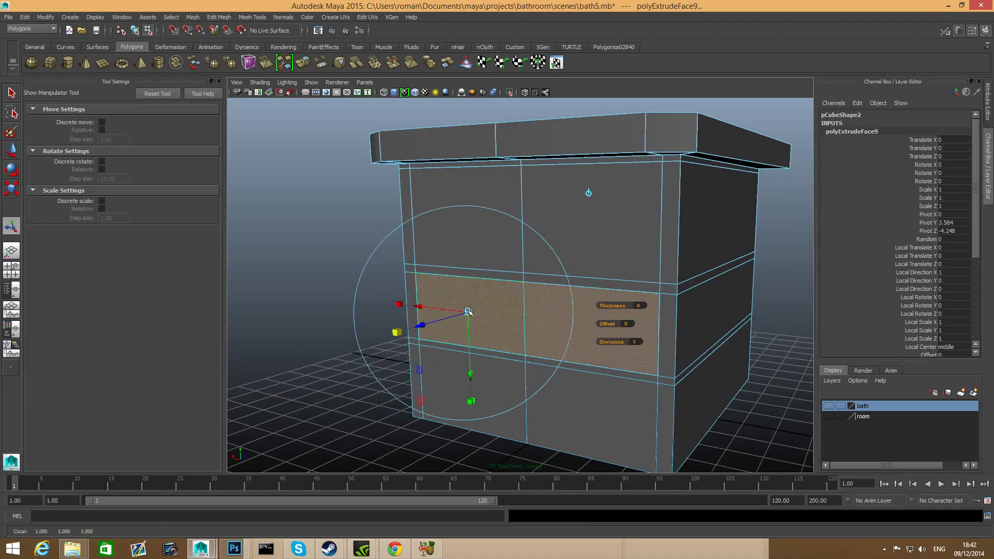
alt+drag(554, 319, 595, 317)
alt+right_drag(595, 318, 623, 311)
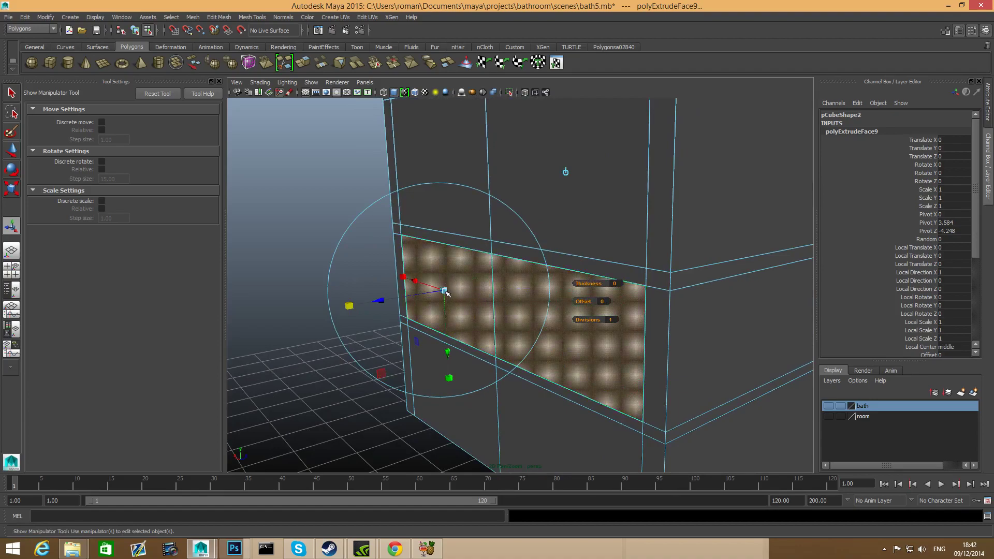
drag(444, 293, 443, 291)
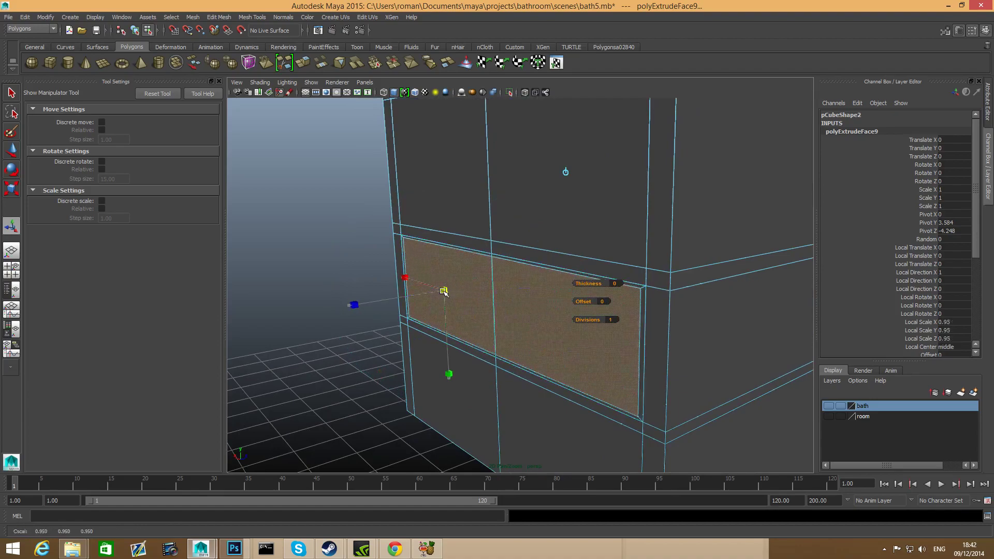
mouse_move(444, 291)
alt+mouse_down()
mouse_move(476, 283)
mouse_move(428, 301)
alt+mouse_up()
drag(304, 311, 298, 314)
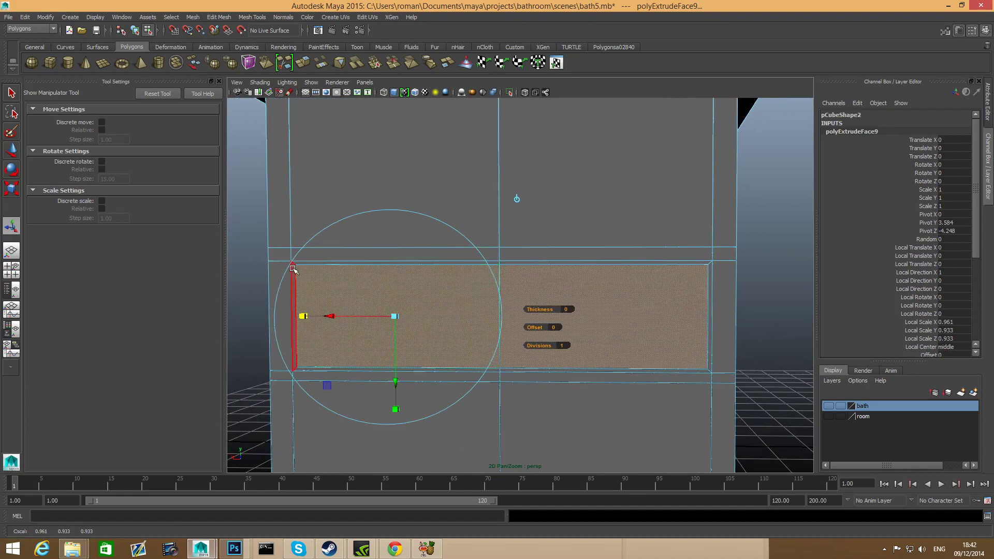
alt+drag(459, 342, 492, 314)
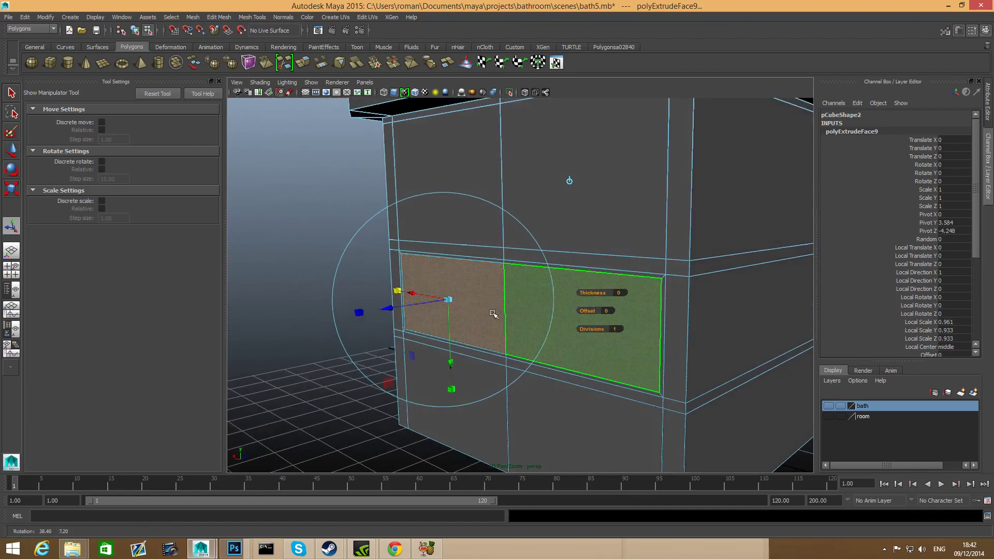
Extrude the loop of narrow rim faces around the middle front panel inward to form a recessed groove.
click(650, 281)
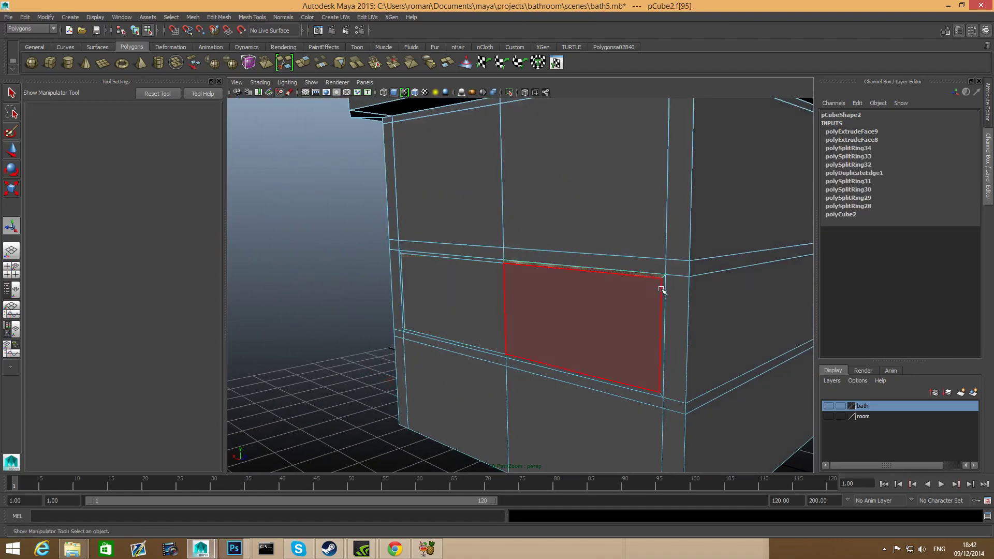
double_click(661, 286)
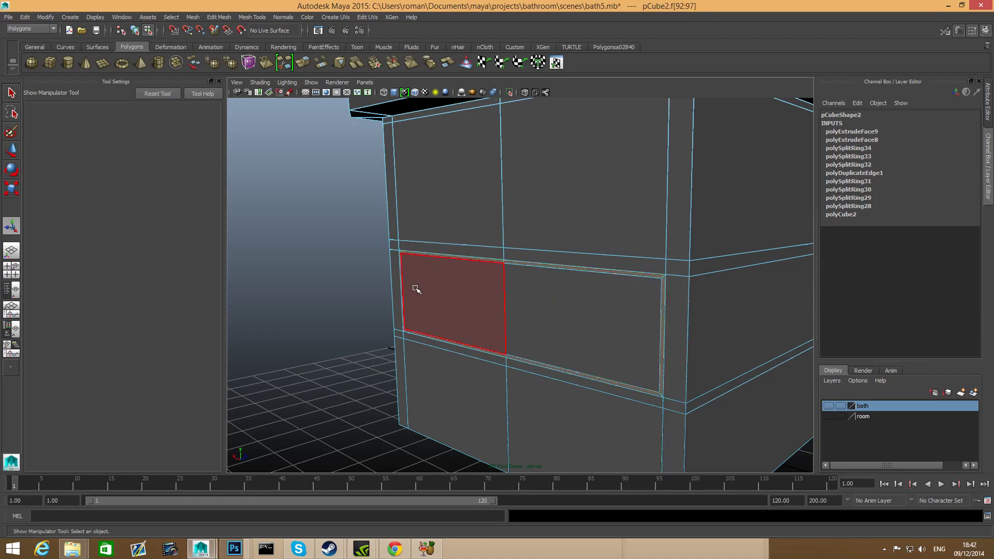
key(ctrl+e)
drag(434, 260, 392, 259)
alt+right_drag(391, 260, 476, 284)
key(F8)
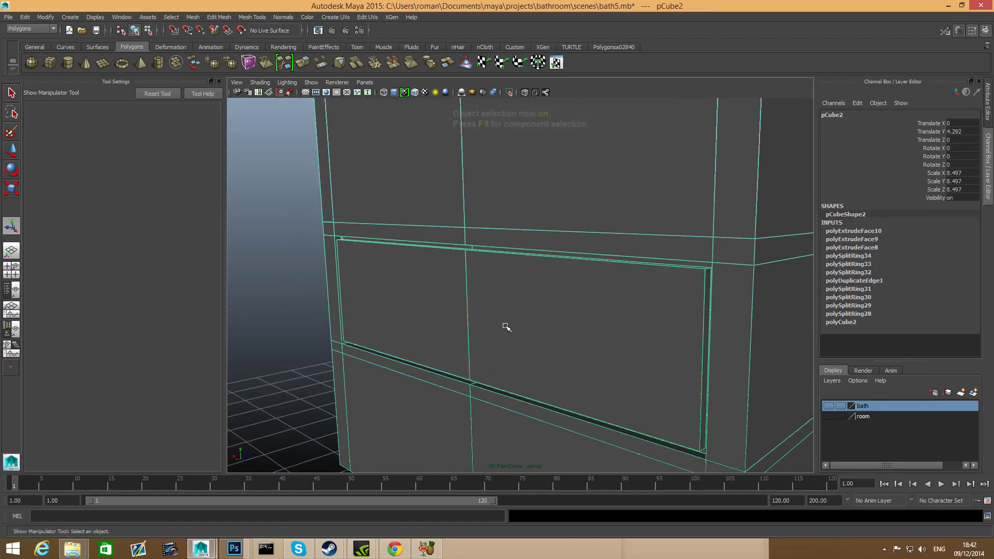
scroll(508, 331, down, 1)
mouse_move(509, 333)
alt+mouse_down()
mouse_move(535, 327)
mouse_move(511, 333)
alt+mouse_up()
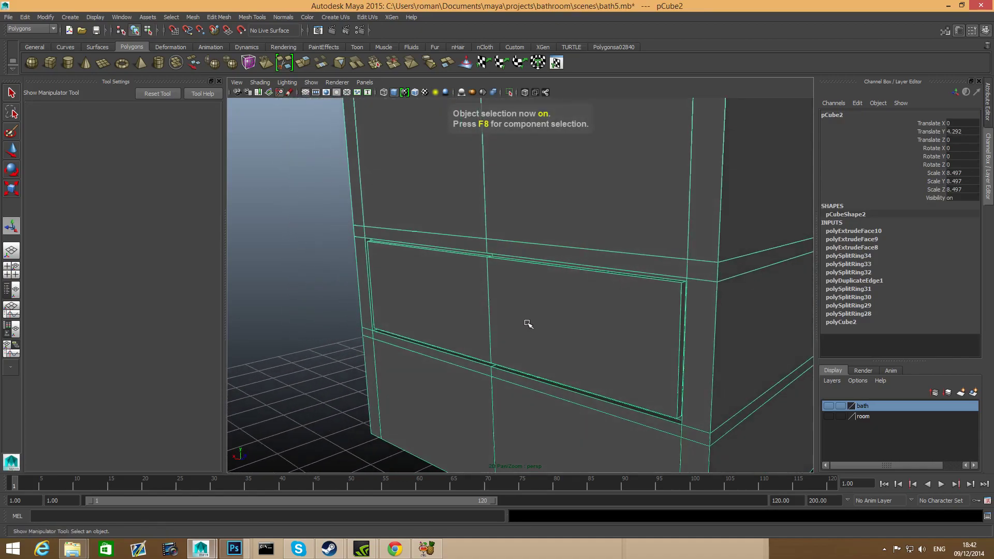
Extrude the two large front faces below the overhanging top inward with a Local Translate Z of about -8.463 to hollow out the upper compartment.
scroll(528, 324, down, 2)
alt+middle_drag(528, 319, 501, 357)
right_drag(533, 268, 532, 291)
click(532, 262)
shift+click(460, 245)
alt+drag(591, 297, 548, 333)
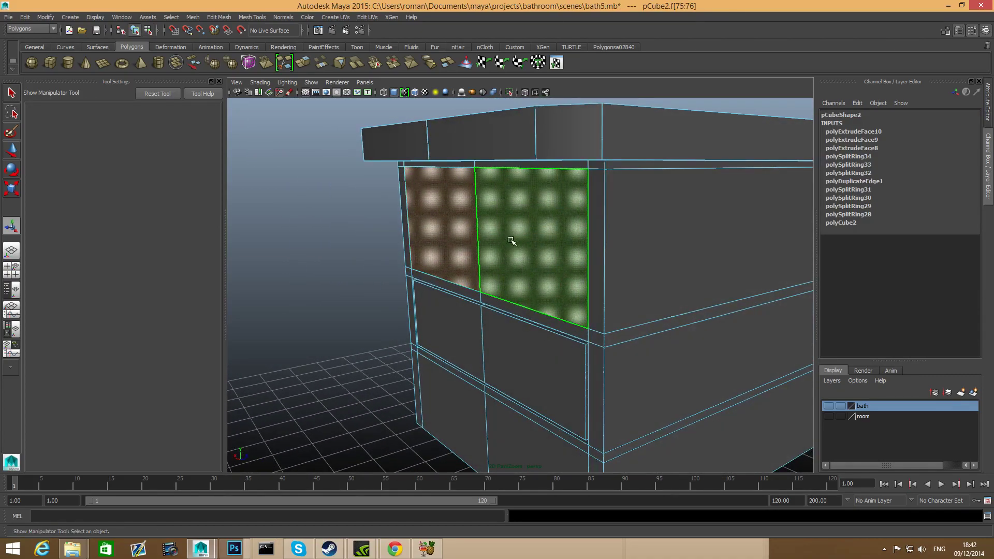
alt+drag(511, 241, 533, 248)
click(303, 62)
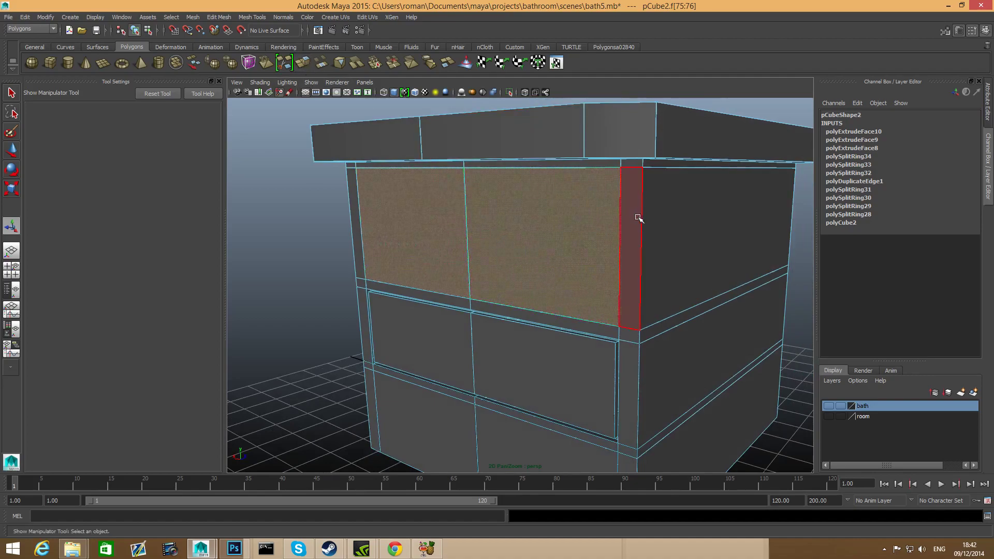
alt+drag(638, 217, 549, 213)
alt+middle_drag(621, 248, 455, 293)
alt+drag(477, 301, 459, 299)
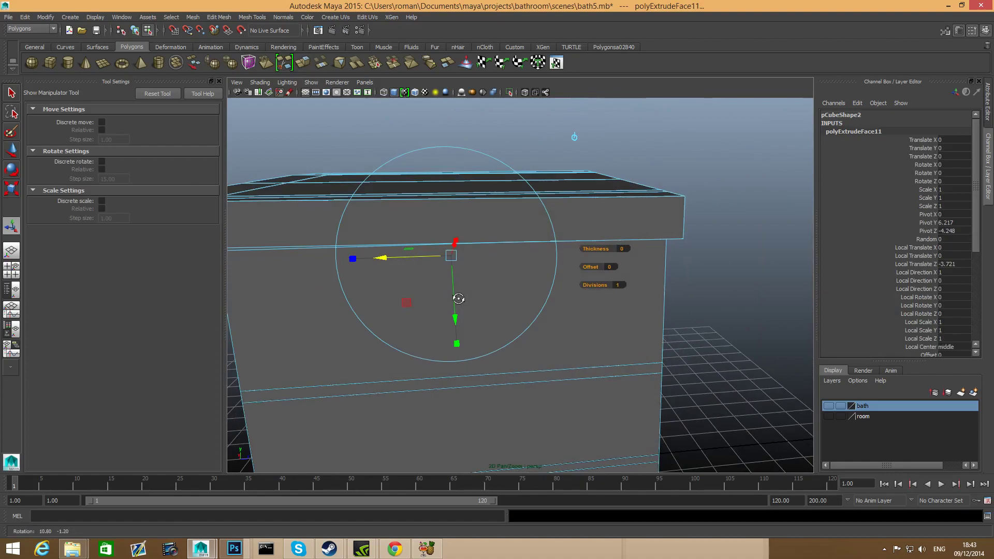
middle_drag(458, 298, 601, 298)
alt+drag(600, 298, 616, 272)
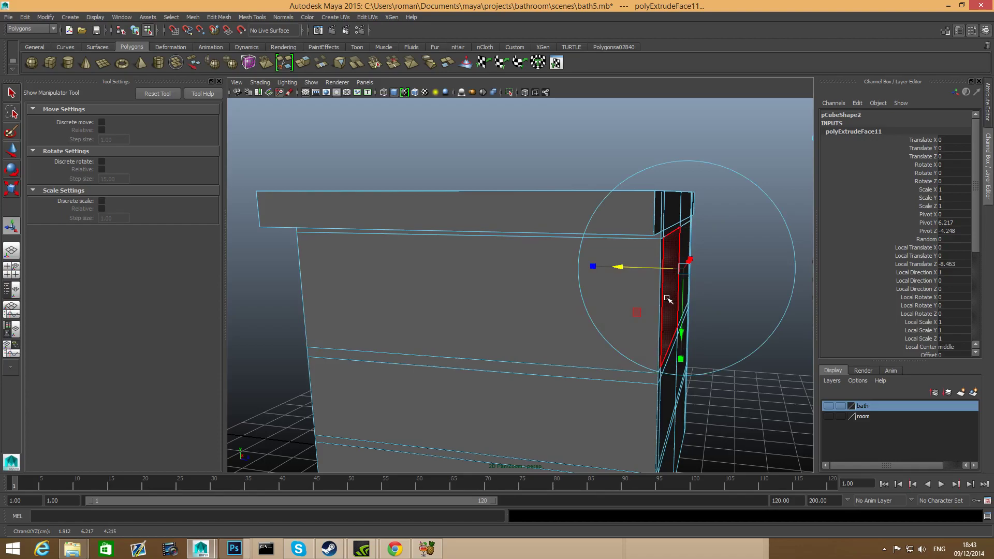
key(F8)
Extrude the two large front faces of the lowest band inward with a Local Translate Z of about -8.438.
scroll(643, 322, down, 3)
alt+drag(643, 322, 621, 328)
alt+drag(538, 331, 667, 340)
alt+drag(561, 352, 573, 324)
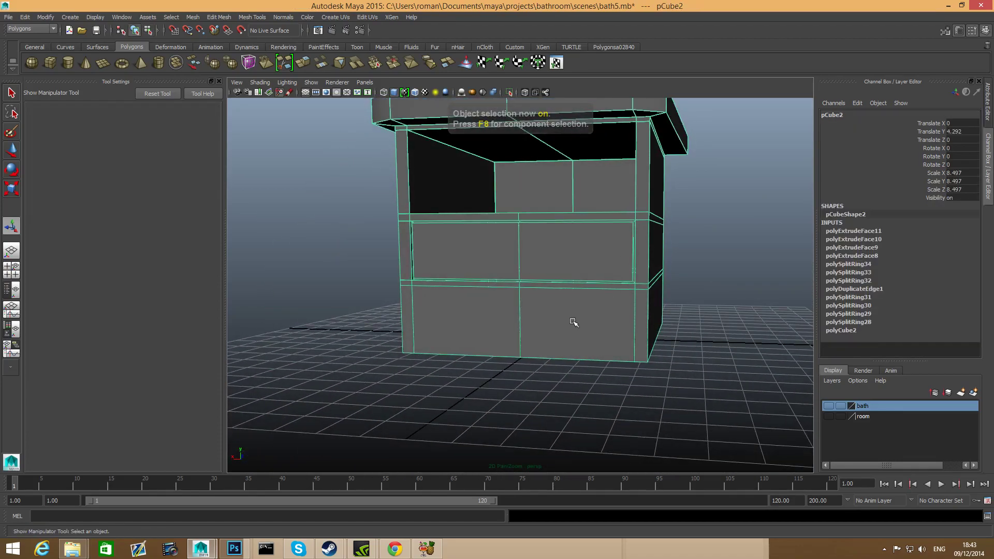
right_drag(570, 324, 571, 339)
click(572, 341)
alt+drag(572, 344, 519, 349)
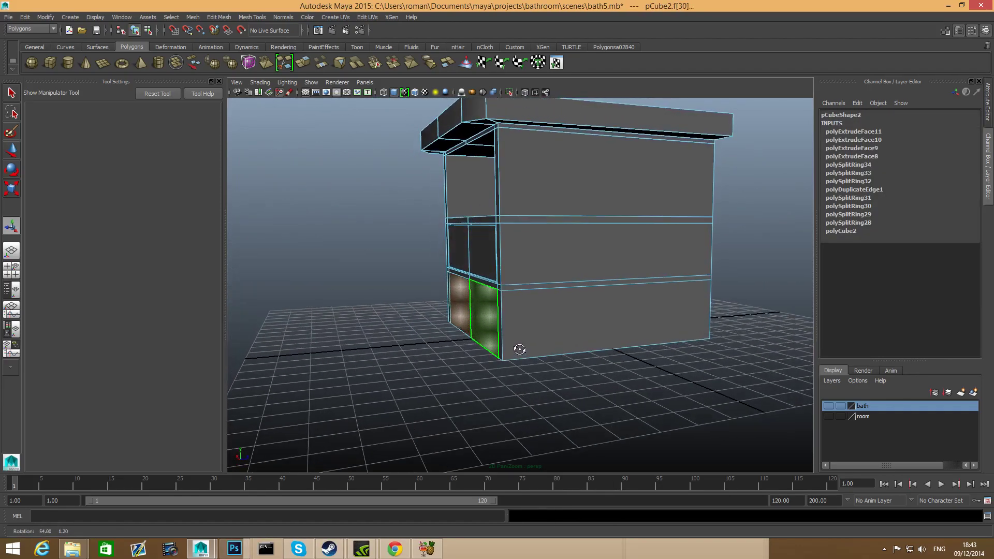
click(307, 64)
alt+drag(488, 270, 521, 282)
drag(451, 343, 512, 327)
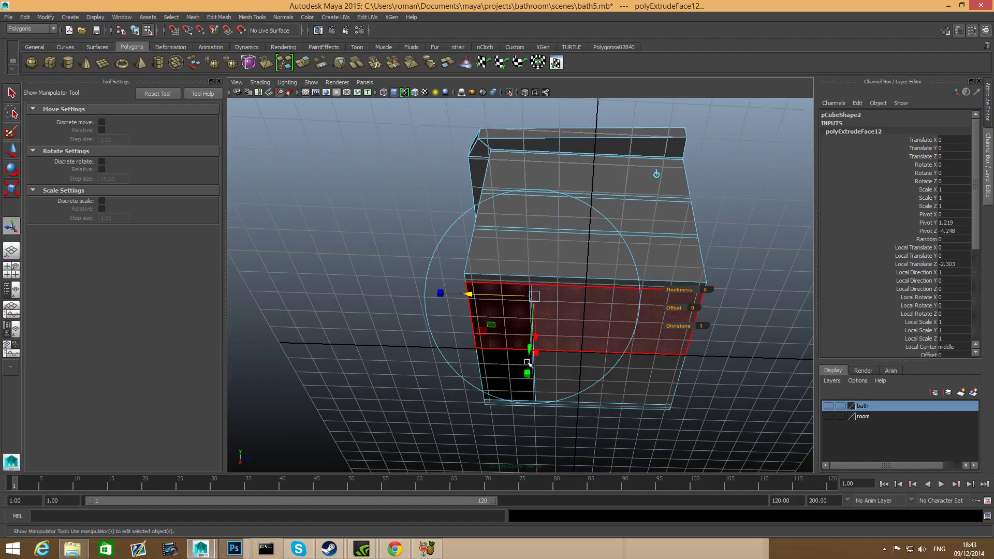
mouse_move(528, 362)
alt+mouse_down()
mouse_move(483, 325)
mouse_move(570, 305)
mouse_move(621, 316)
mouse_move(671, 304)
mouse_move(664, 300)
alt+mouse_up()
alt+drag(524, 224, 543, 205)
alt+drag(566, 333, 581, 333)
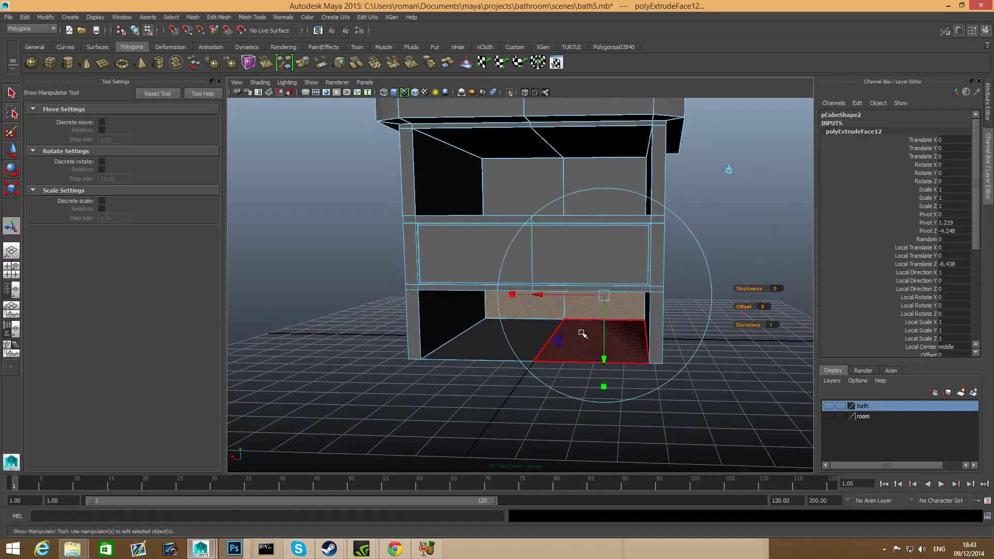
key(F8)
Delete the two floor faces of the lower compartment to leave the cabinet's underside open.
right_drag(589, 356, 586, 333)
click(517, 331)
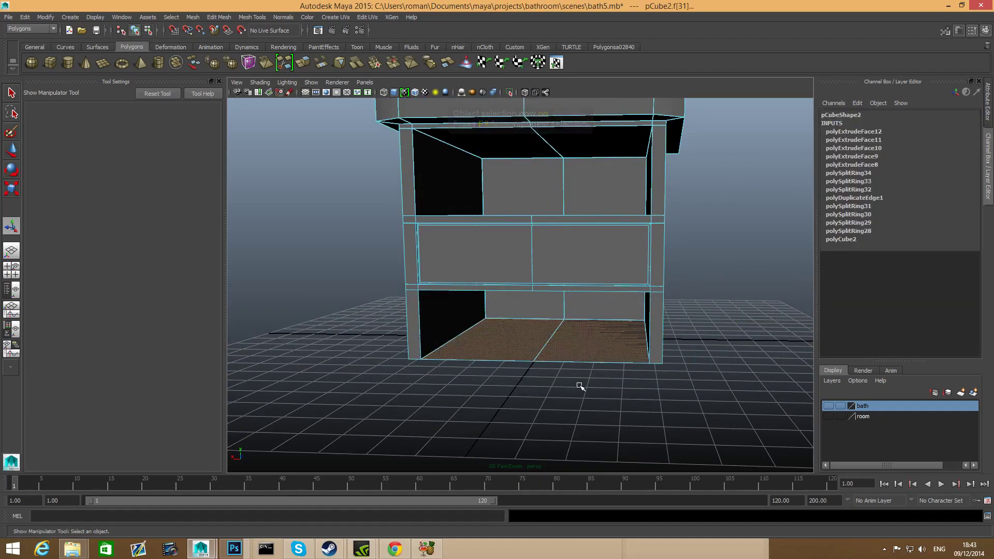
key(Delete)
alt+drag(591, 357, 559, 330)
alt+drag(559, 320, 576, 255)
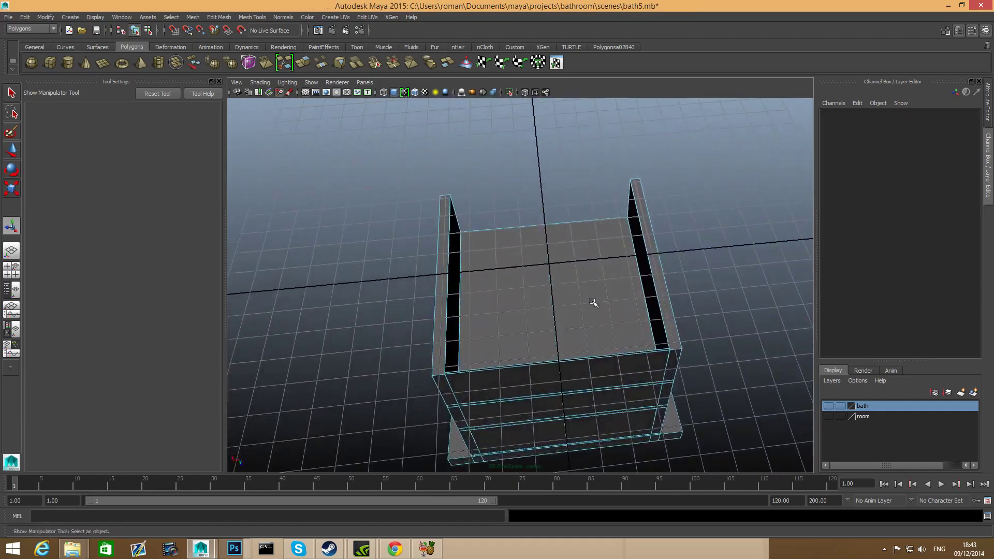
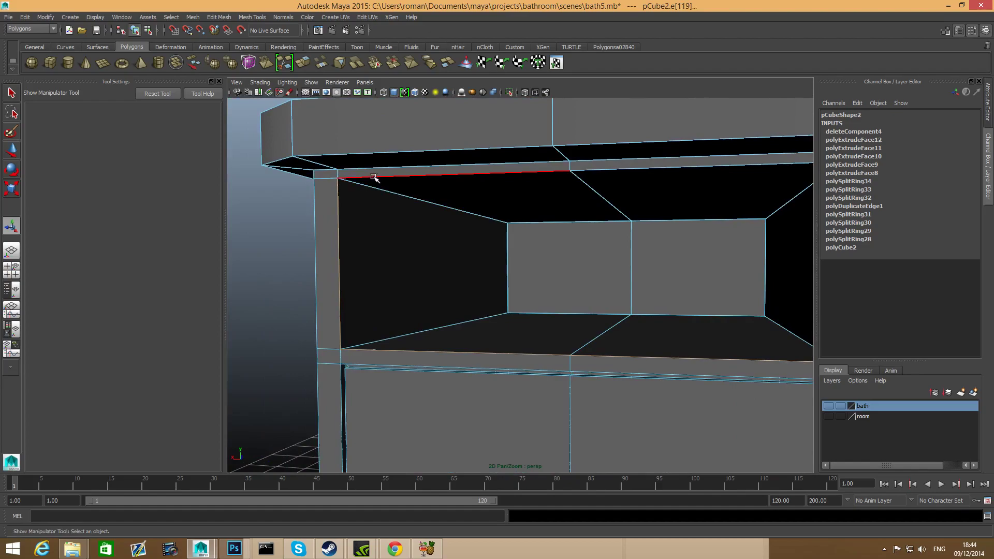
Bevel the front edges framing the upper opening and the side and upper front edges of the lower opening.
shift+click(583, 170)
alt+right_drag(641, 221, 585, 252)
alt+middle_drag(629, 272, 585, 285)
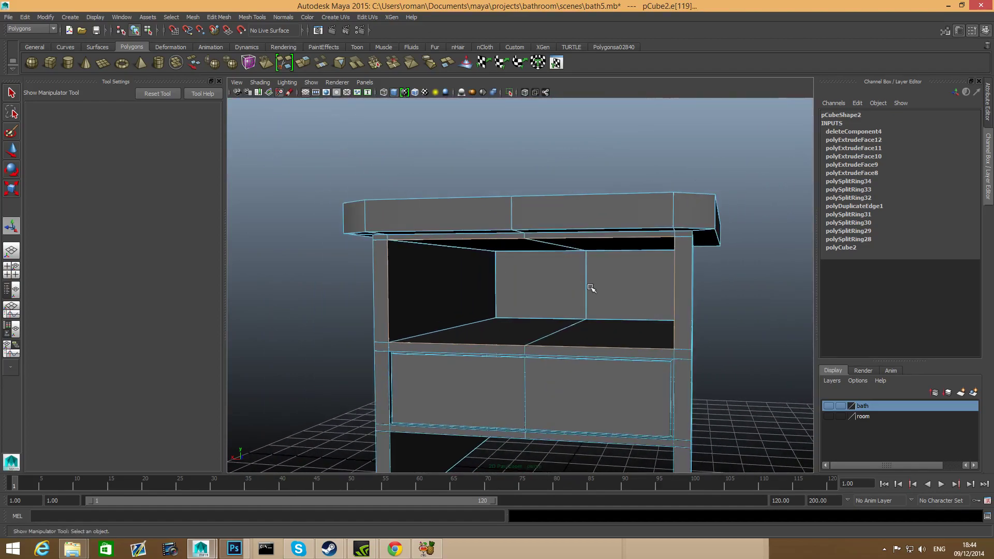
alt+middle_drag(677, 328, 666, 257)
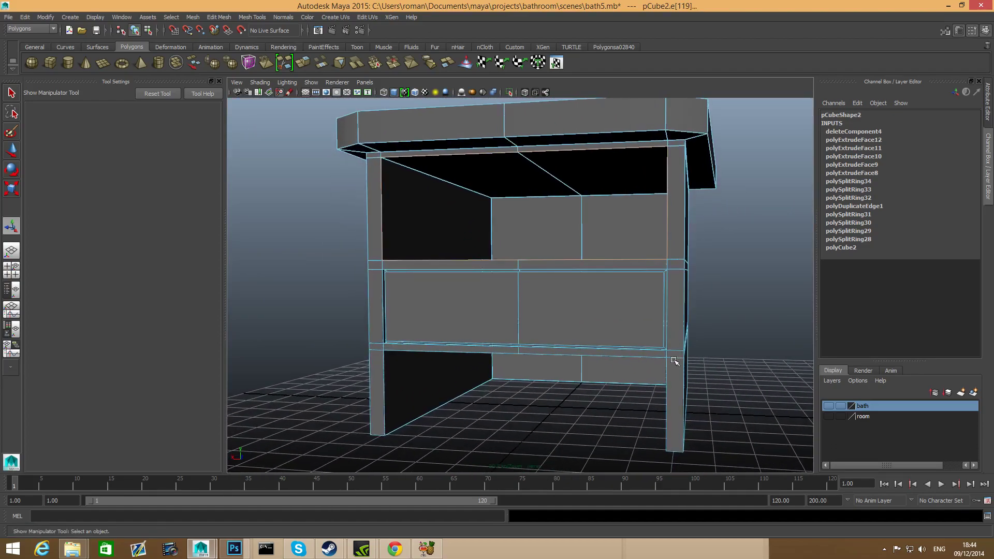
click(666, 387)
alt+drag(667, 389, 593, 387)
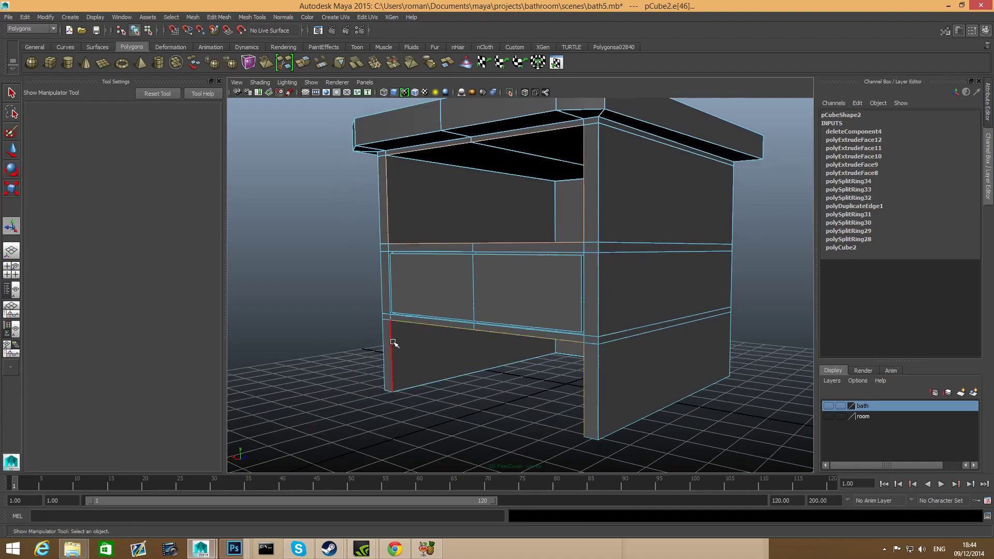
alt+drag(434, 351, 464, 388)
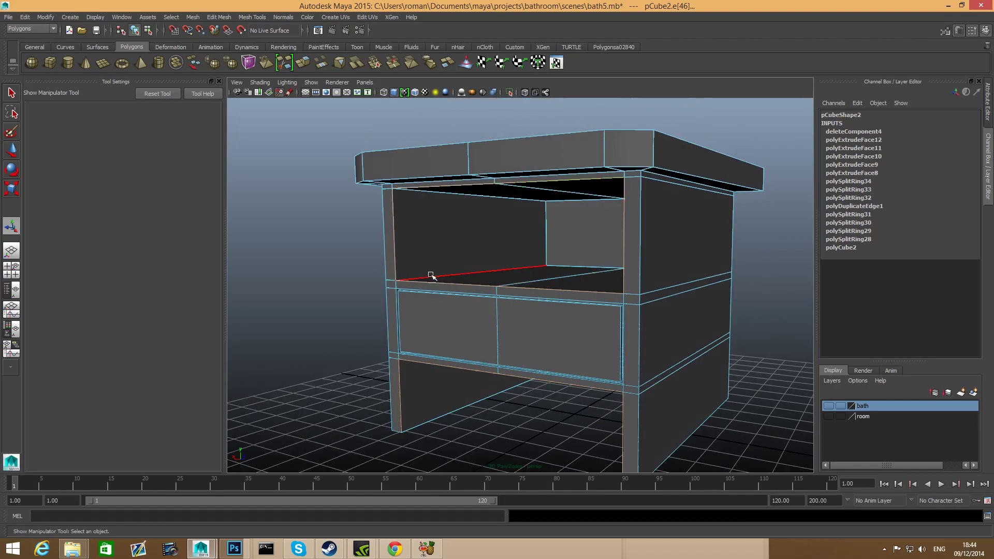
alt+drag(594, 372, 535, 262)
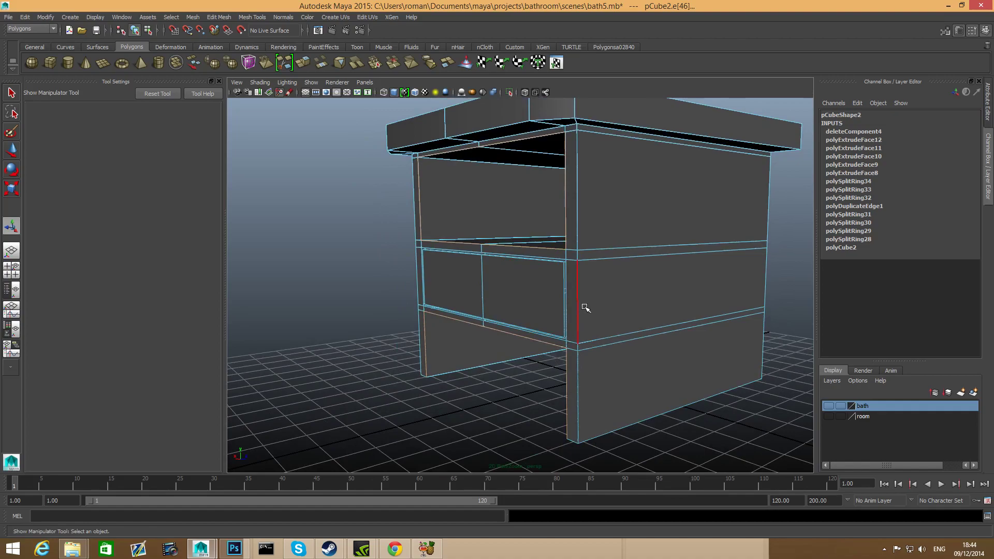
shift+right_drag(600, 294, 655, 295)
alt+drag(592, 233, 702, 257)
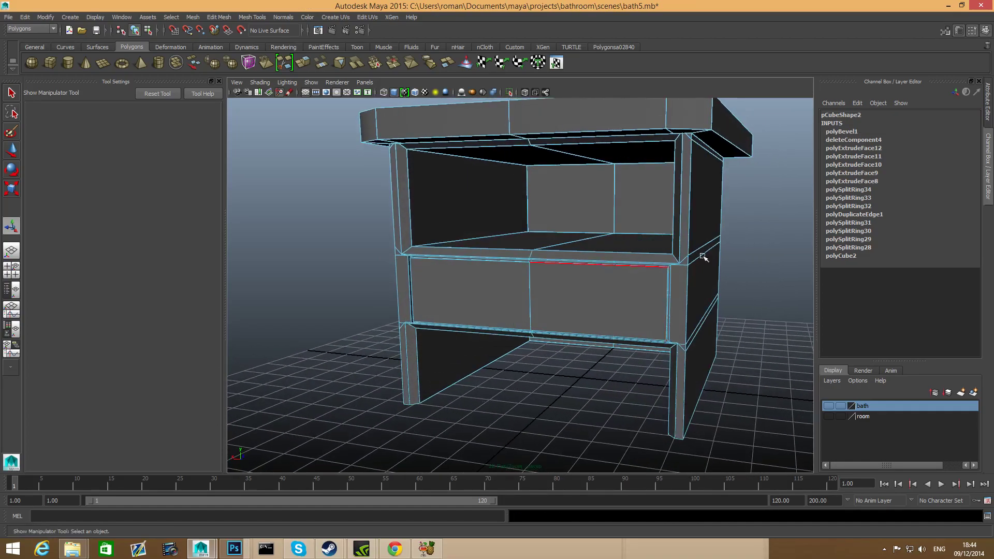
Set the Fraction of the bevel on the front openings' edges to 0.174.
click(961, 31)
key(F8)
click(957, 32)
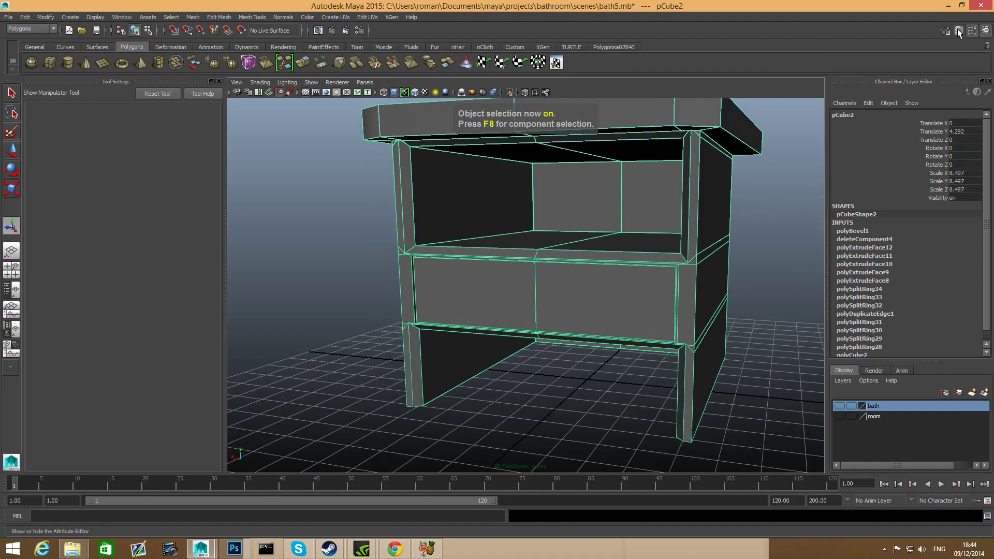
click(958, 31)
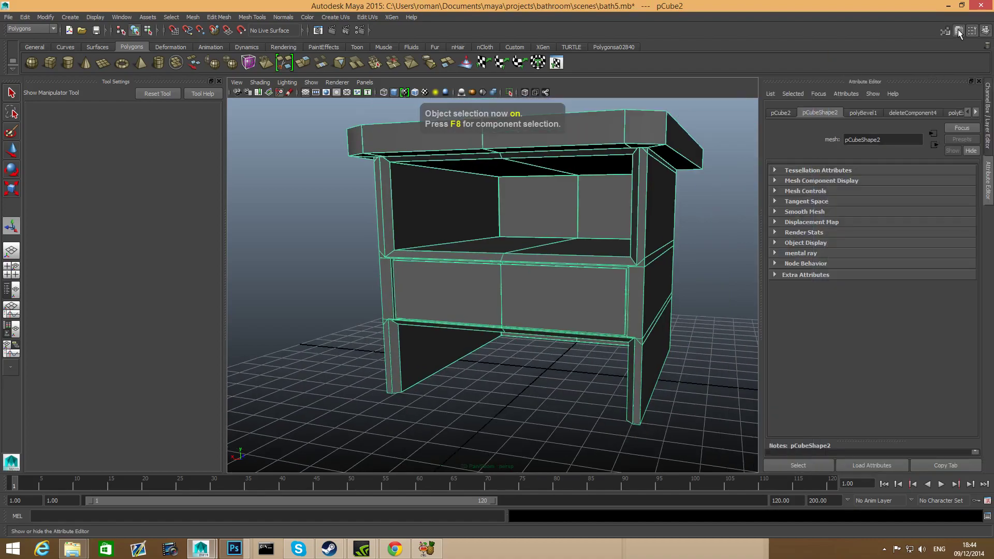
click(857, 113)
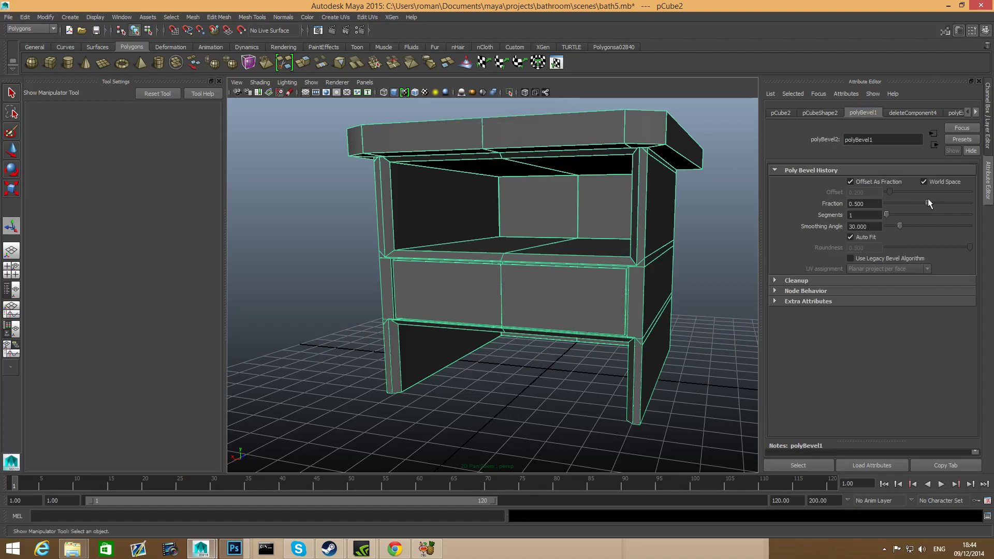
drag(928, 205, 886, 219)
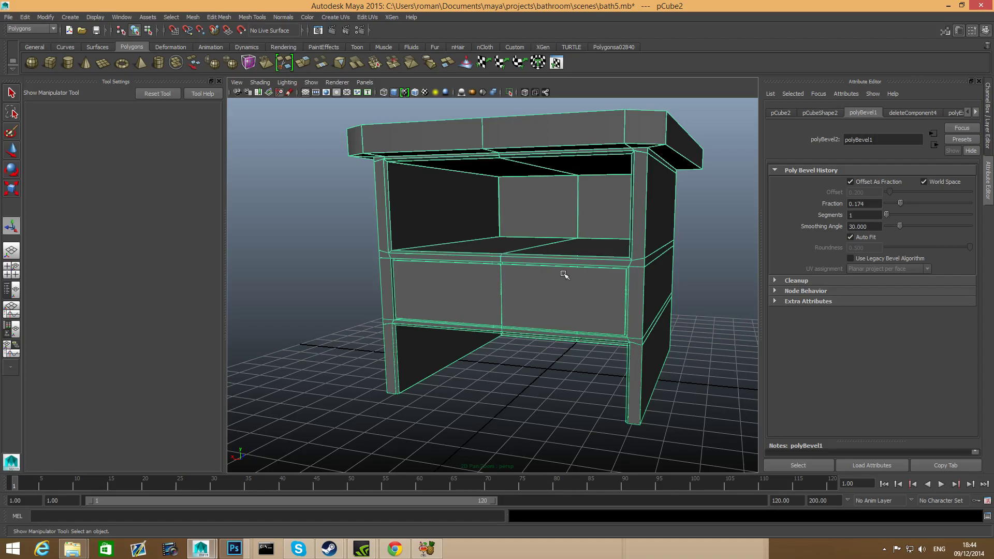
Bevel the upper and lower outer perimeter edges of the overhanging top.
alt+drag(564, 273, 595, 288)
alt+right_drag(595, 288, 637, 293)
alt+middle_drag(637, 293, 619, 324)
alt+drag(613, 341, 522, 307)
mouse_move(617, 273)
alt+right_down()
mouse_move(621, 309)
mouse_move(614, 299)
mouse_move(633, 288)
mouse_move(603, 284)
alt+right_up()
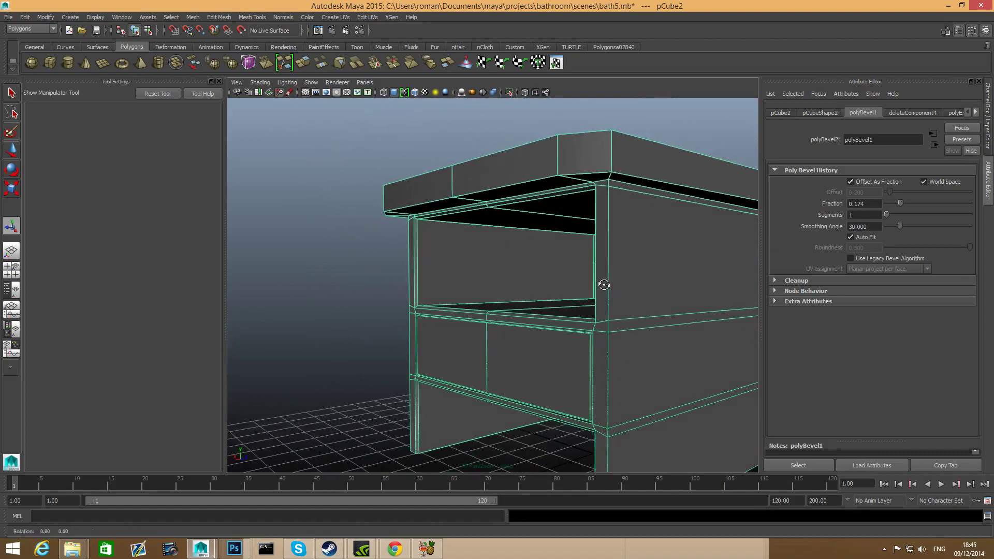
alt+drag(603, 284, 558, 242)
right_drag(550, 231, 553, 209)
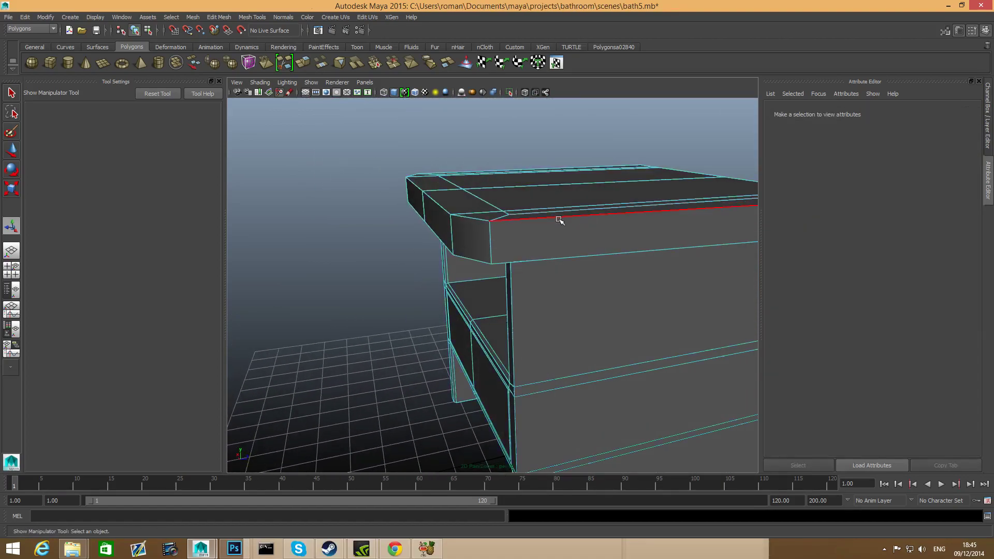
click(559, 220)
alt+drag(526, 231, 580, 290)
shift+click(579, 289)
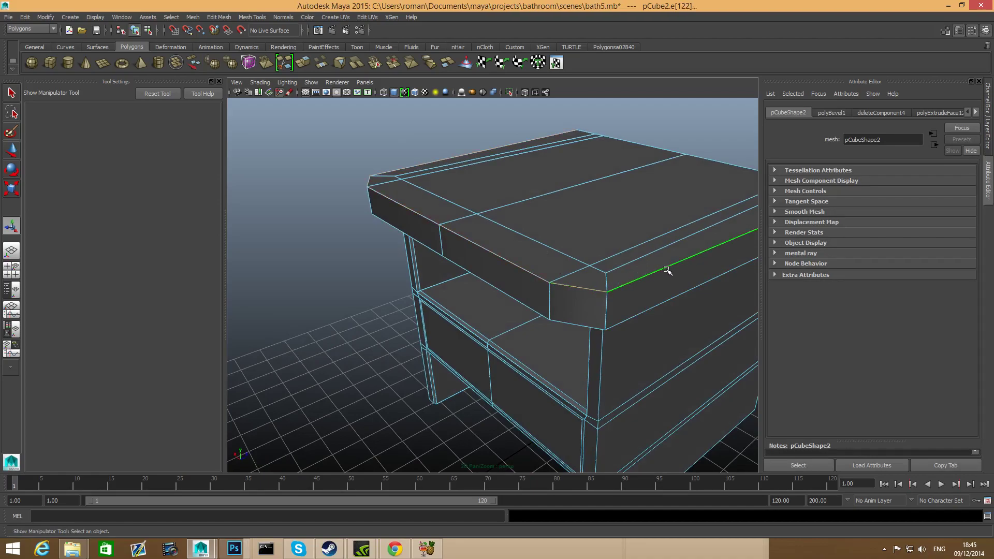
alt+right_drag(667, 270, 583, 317)
alt+drag(583, 317, 603, 226)
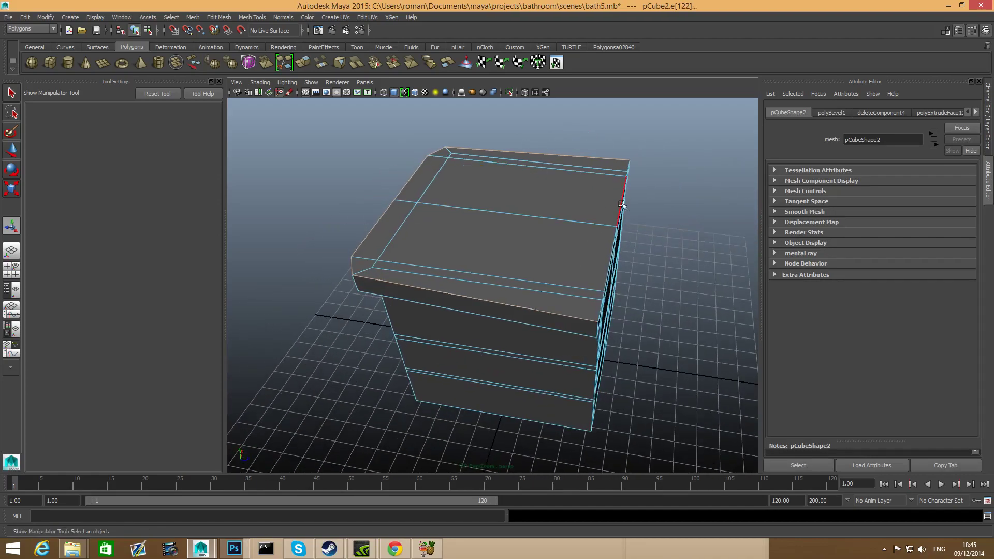
mouse_move(547, 278)
alt+mouse_down()
mouse_move(598, 251)
mouse_move(549, 265)
alt+mouse_up()
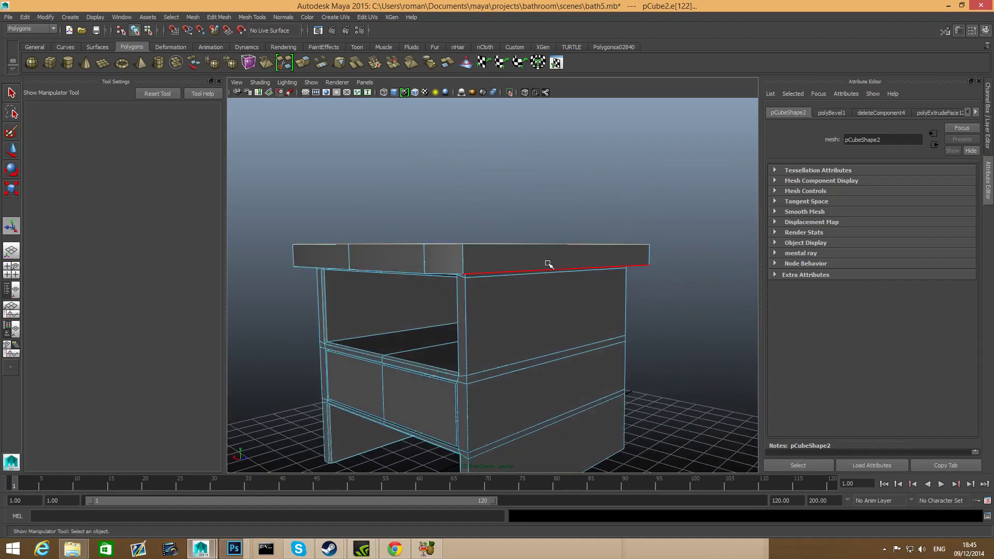
shift+click(529, 268)
alt+drag(473, 278, 673, 234)
shift+click(472, 229)
alt+drag(545, 267, 475, 296)
alt+drag(426, 236, 586, 281)
alt+drag(506, 295, 531, 295)
shift+right_drag(531, 295, 572, 293)
alt+drag(554, 300, 771, 147)
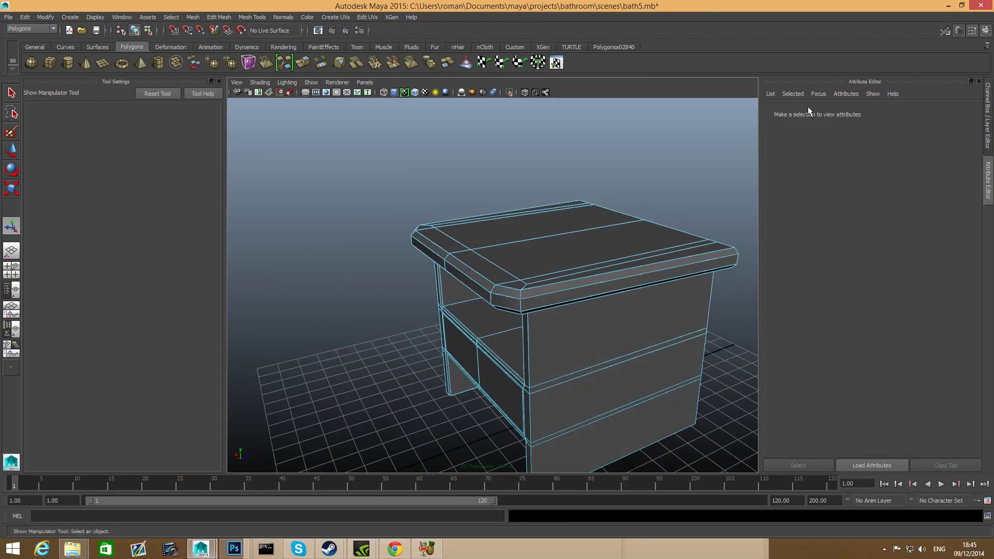
Set the Fraction of the bevel on the overhanging top's edges to 0.180.
key(F8)
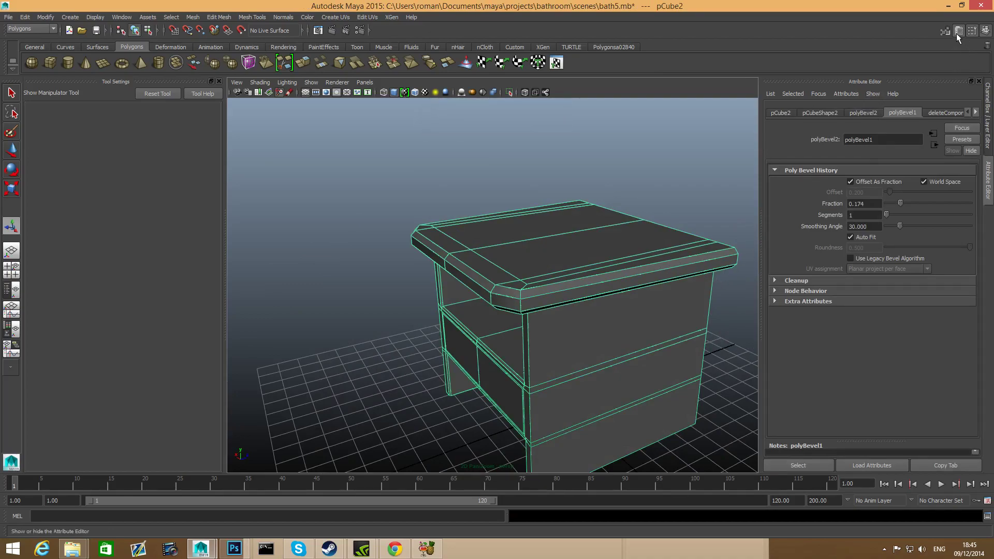
click(862, 113)
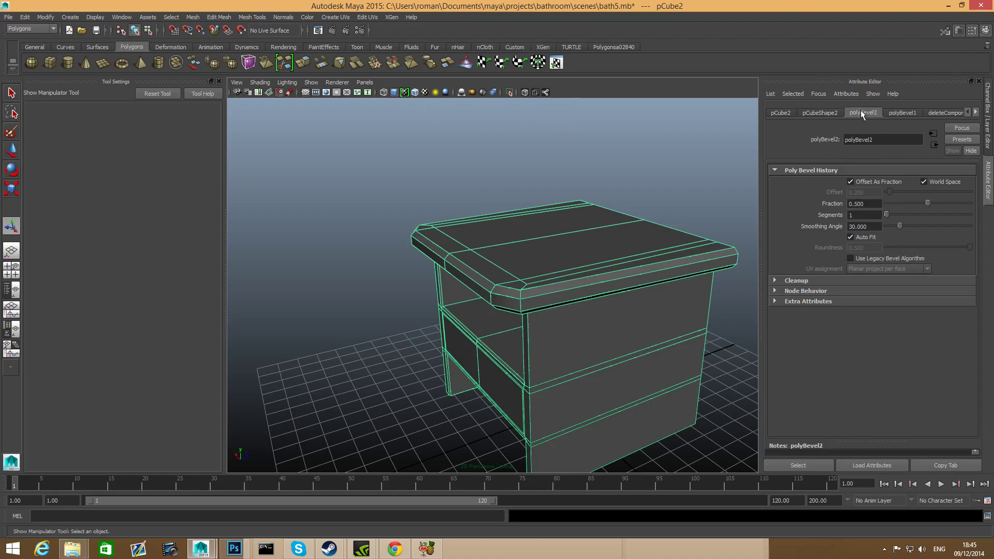
drag(927, 204, 902, 207)
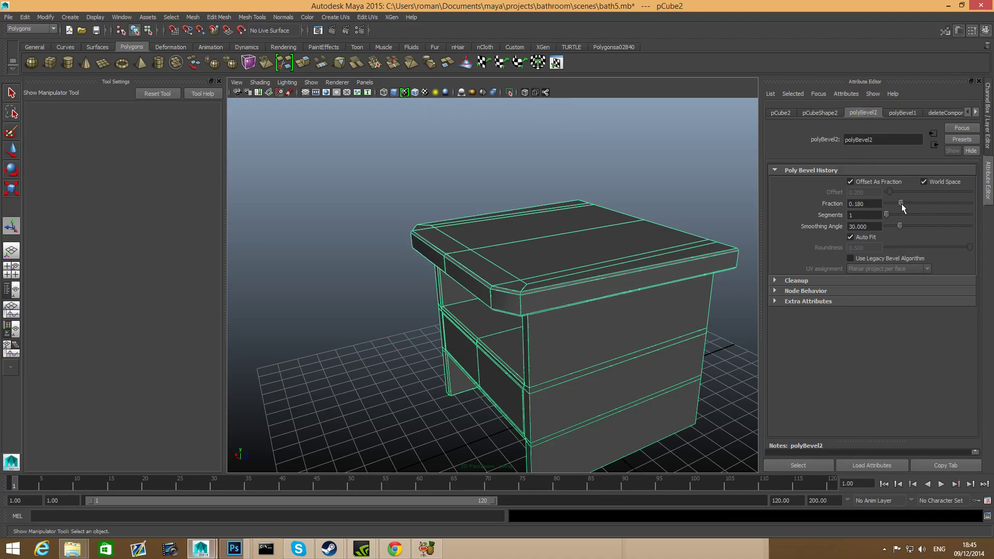
alt+drag(554, 301, 545, 321)
alt+right_drag(546, 321, 606, 329)
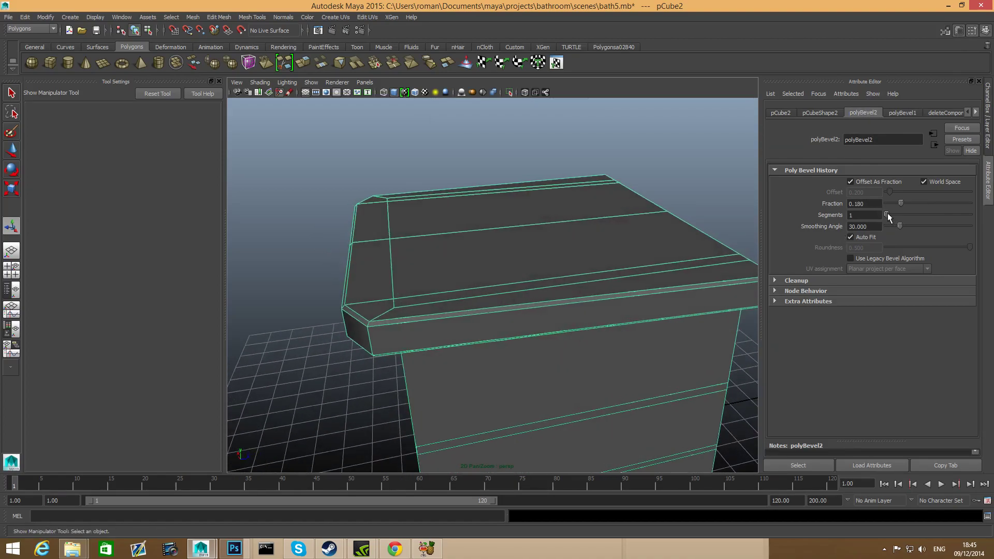
Set the bevel on the overhanging top's edges to 2 segments with a Fraction of 0.273.
drag(887, 214, 909, 202)
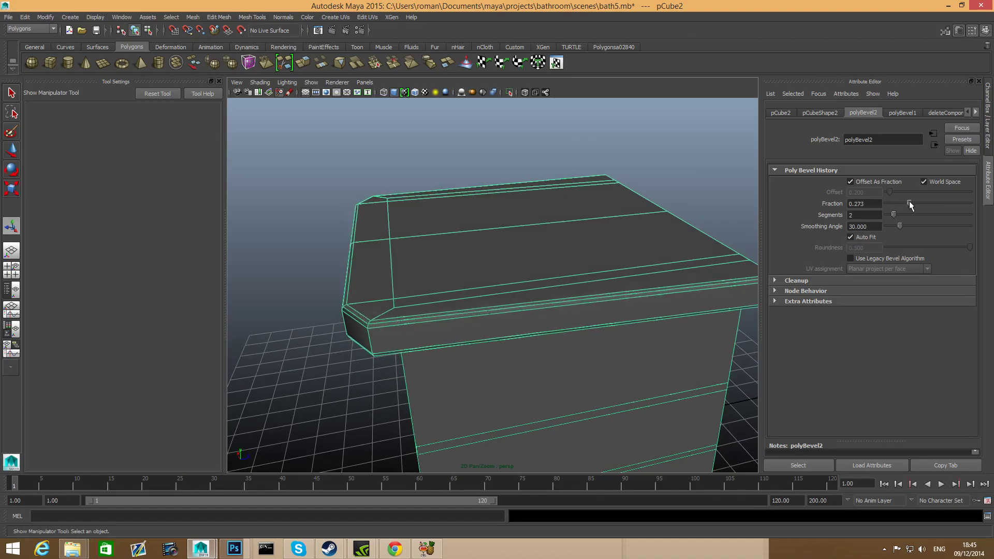
alt+right_drag(753, 256, 507, 294)
alt+drag(507, 294, 572, 282)
key(F8)
key(F8)
mouse_move(555, 316)
alt+mouse_down()
mouse_move(513, 333)
mouse_move(544, 315)
alt+mouse_up()
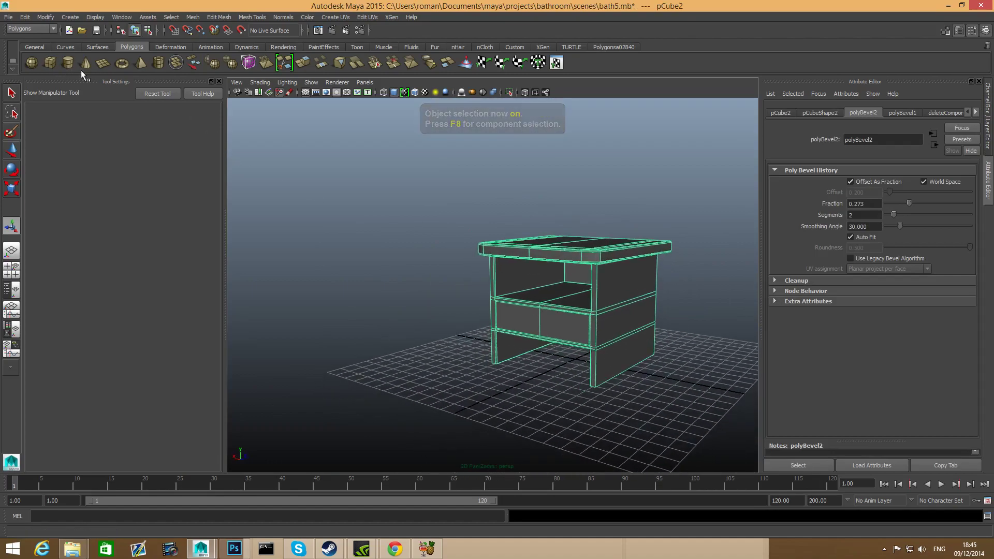
click(31, 63)
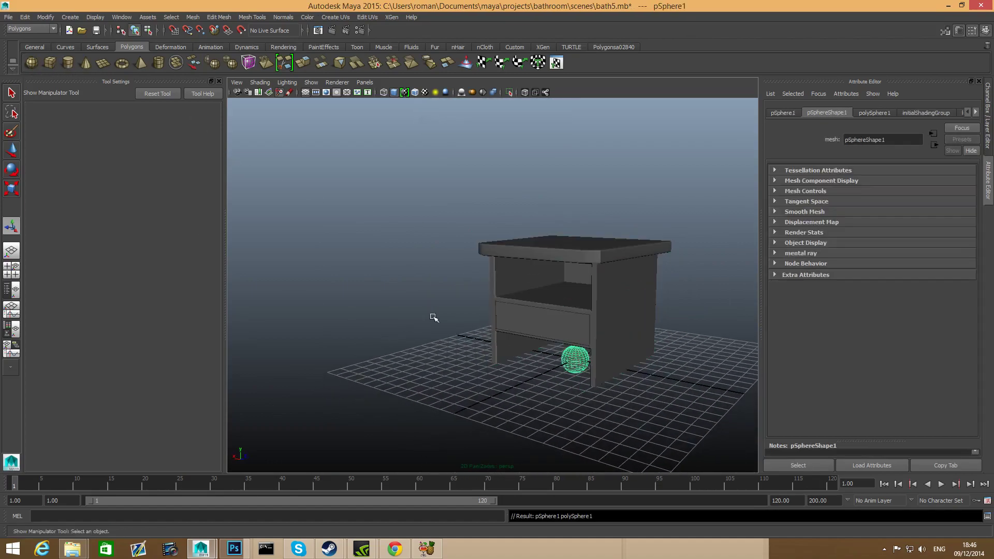
alt+drag(474, 345, 607, 373)
key(w)
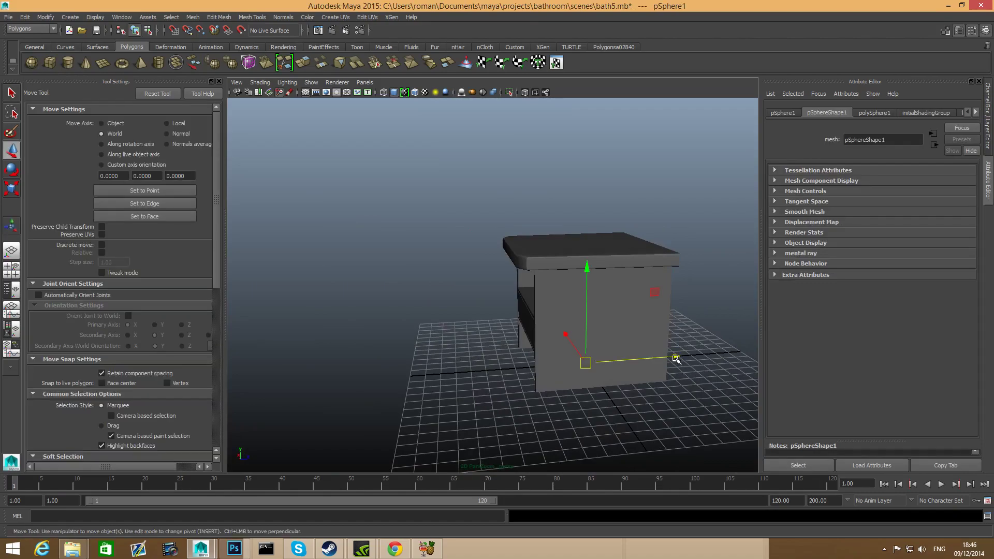
drag(676, 359, 524, 363)
key(Delete)
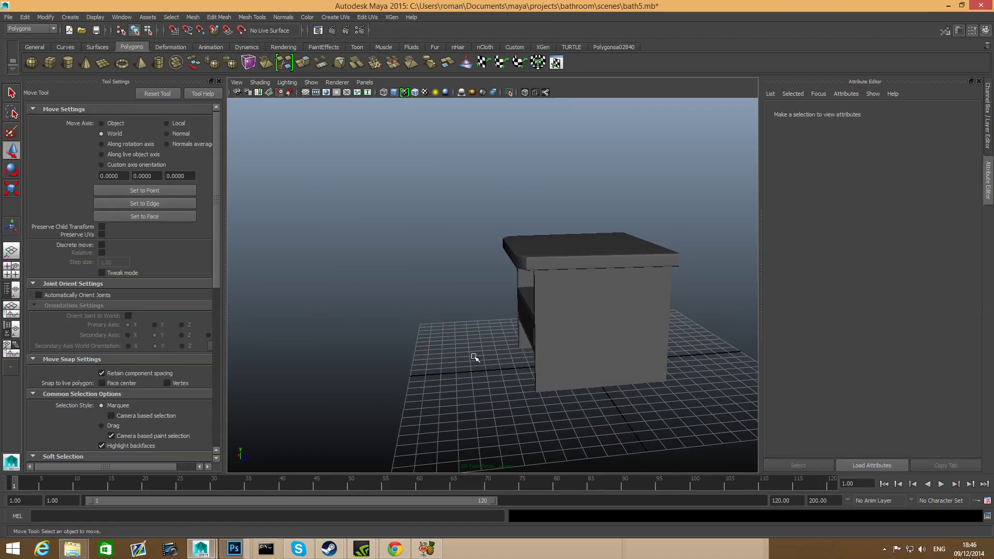
click(51, 65)
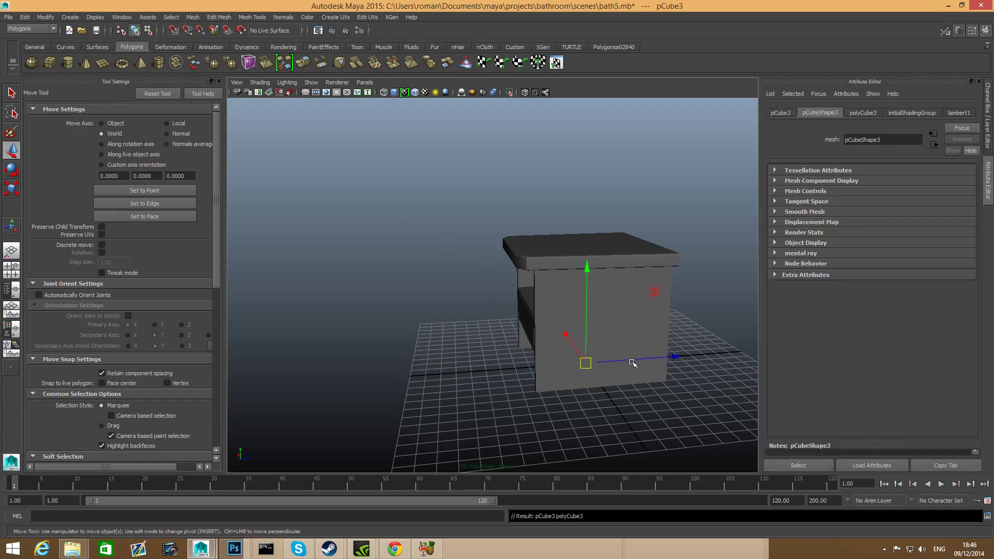
key(Delete)
Insert a horizontal edge loop around the cabinet through the middle of the drawer front.
scroll(578, 378, up, 3)
alt+drag(578, 378, 635, 358)
click(571, 333)
alt+right_drag(571, 333, 646, 384)
shift+right_drag(589, 362, 588, 288)
key(ctrl+z)
click(548, 371)
scroll(550, 369, down, 2)
mouse_move(550, 369)
alt+mouse_down()
mouse_move(523, 377)
mouse_move(552, 382)
mouse_move(533, 379)
alt+mouse_up()
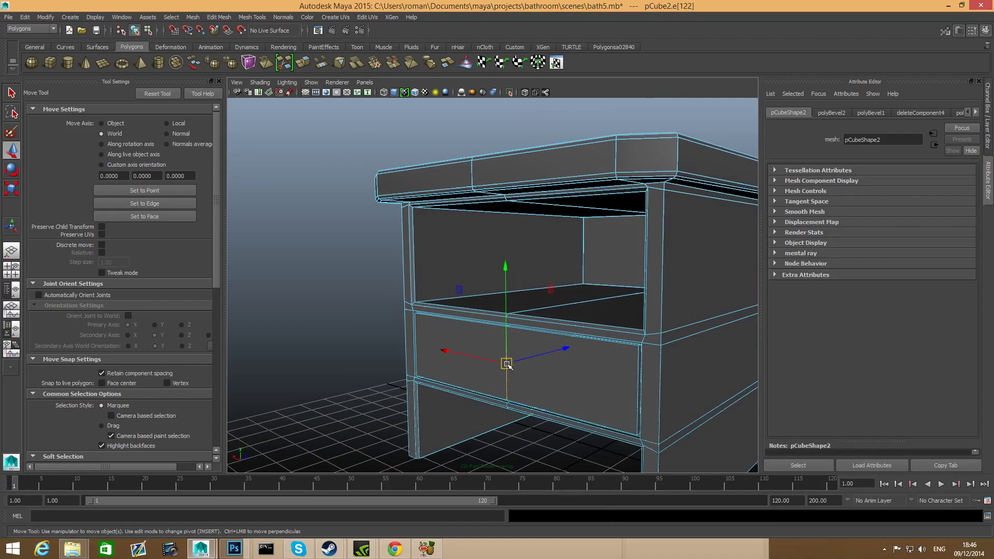
shift+right_drag(507, 365, 510, 387)
alt+drag(510, 387, 537, 382)
Duplicate the drawer front's horizontal edge loop on both sides, close above and below it.
key(F11)
click(589, 348)
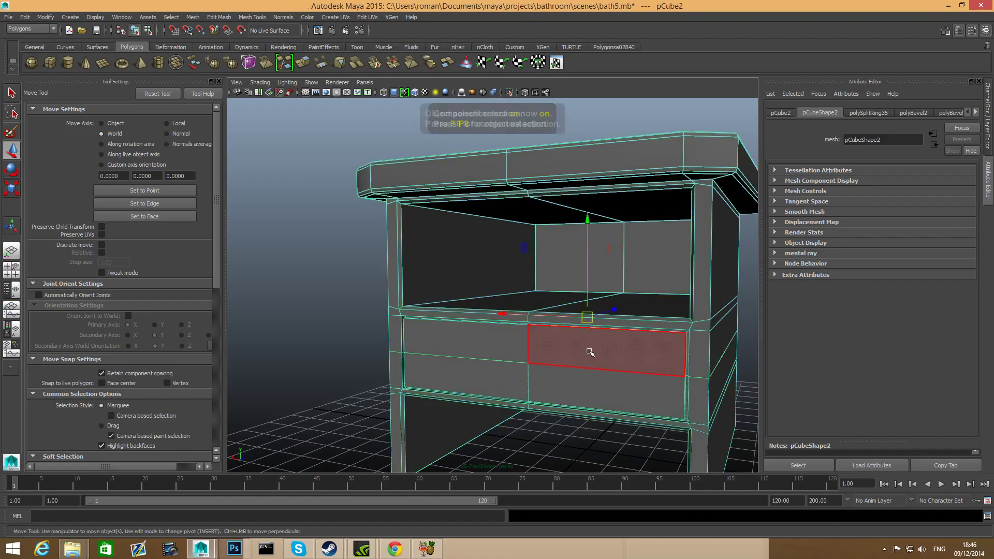
shift+right_drag(572, 361, 558, 348)
drag(541, 365, 664, 382)
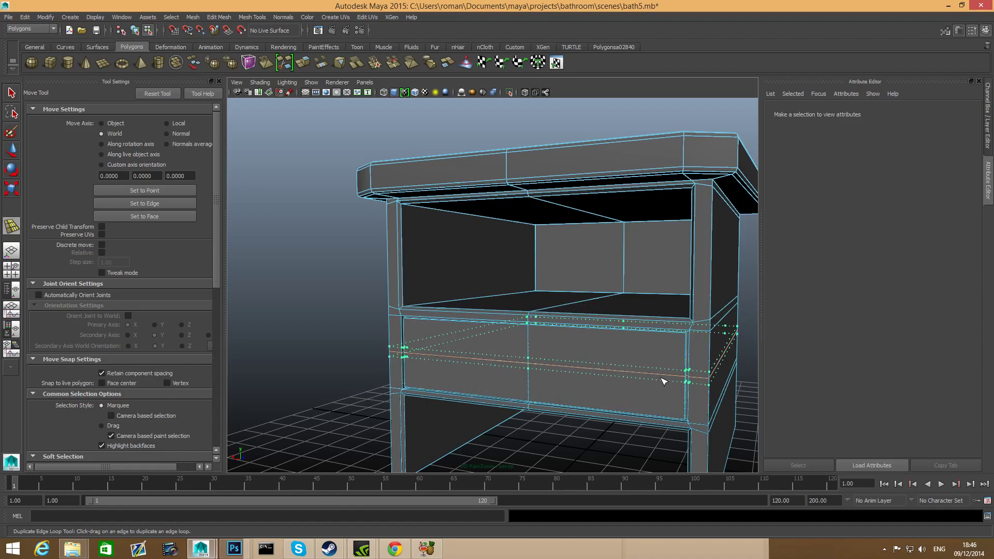
drag(664, 381, 594, 368)
Move the vertices of the three horizontal loops upward, closer to the drawer front's upper edge.
right_drag(602, 313, 554, 321)
key(q)
drag(380, 325, 623, 366)
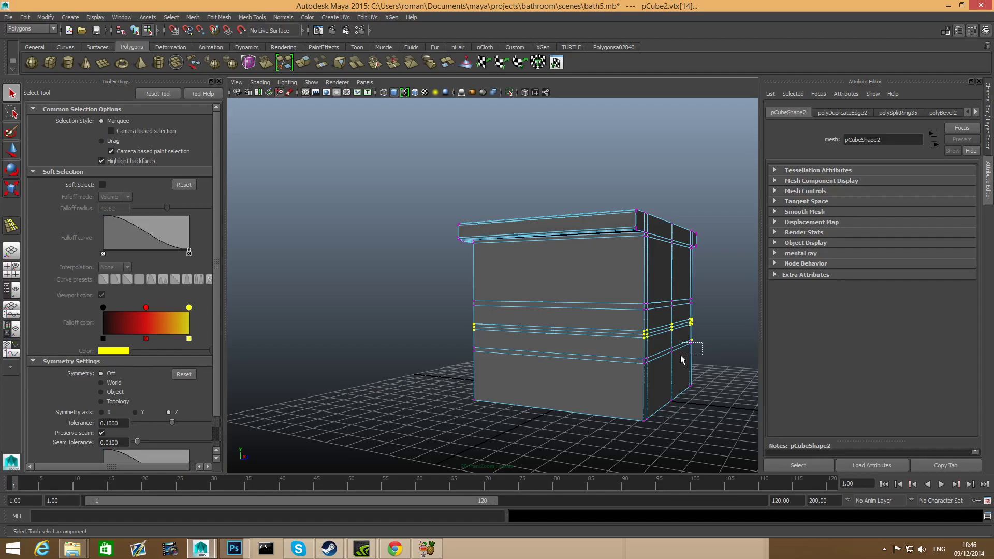
alt+drag(681, 363, 544, 342)
key(w)
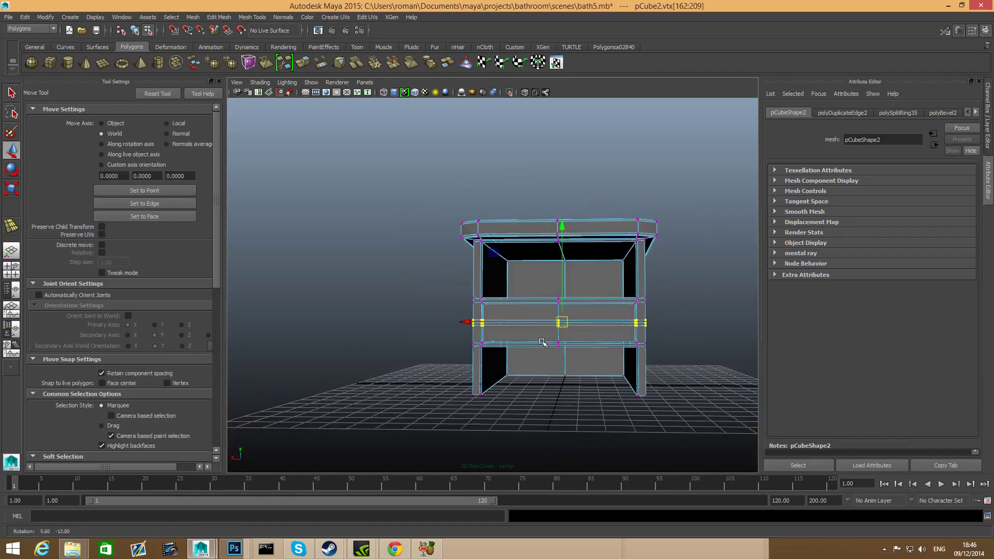
alt+right_drag(544, 341, 661, 312)
drag(571, 273, 571, 238)
mouse_move(575, 336)
alt+mouse_down()
mouse_move(582, 345)
mouse_move(568, 352)
mouse_move(580, 353)
alt+mouse_up()
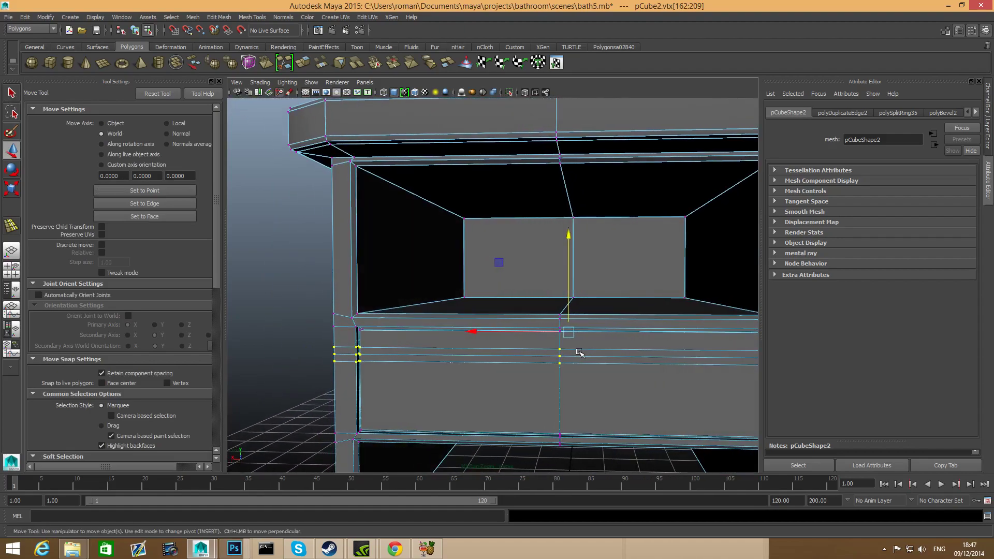
Duplicate the drawer front's vertical centre edge loop on both sides to mark out the handle width.
key(F8)
alt+right_drag(637, 350, 569, 355)
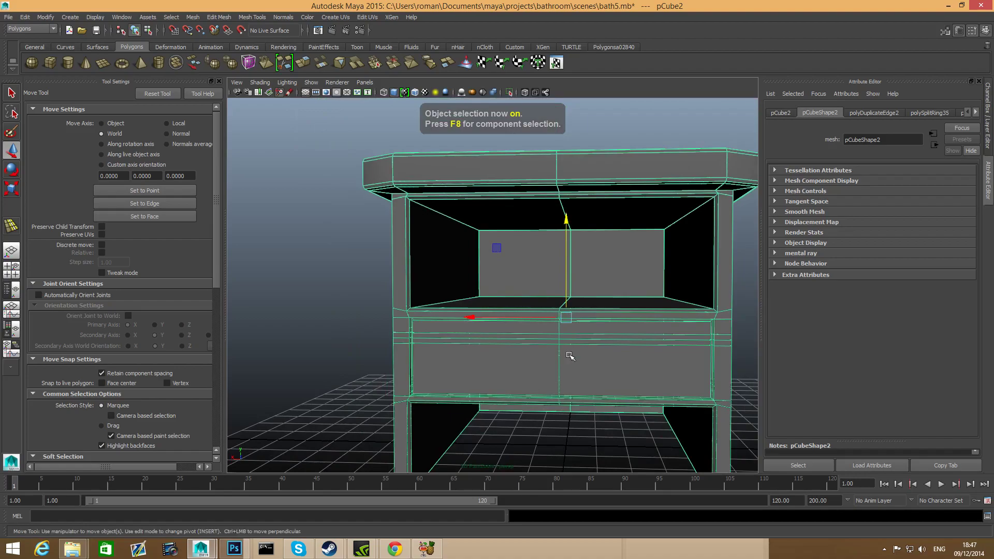
shift+right_click(585, 338)
click(573, 348)
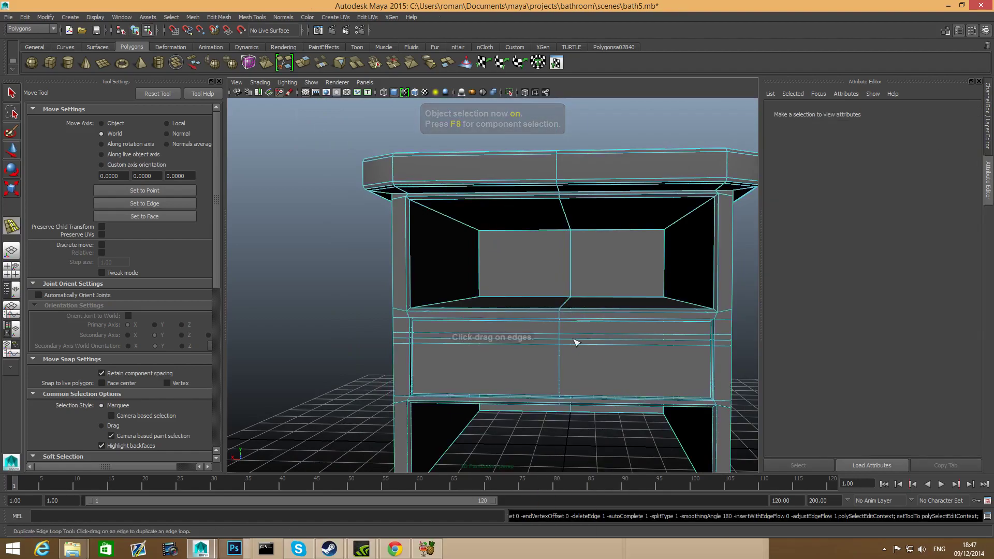
drag(574, 288, 572, 276)
alt+drag(601, 319, 562, 334)
Extrude the upper strip of handle faces and the narrow end faces below it outward by 0.404.
right_drag(581, 312, 581, 337)
key(q)
click(577, 349)
alt+drag(577, 376, 520, 380)
alt+middle_drag(497, 377, 503, 355)
alt+right_drag(503, 355, 517, 348)
click(506, 341)
shift+click(470, 327)
alt+drag(470, 327, 527, 328)
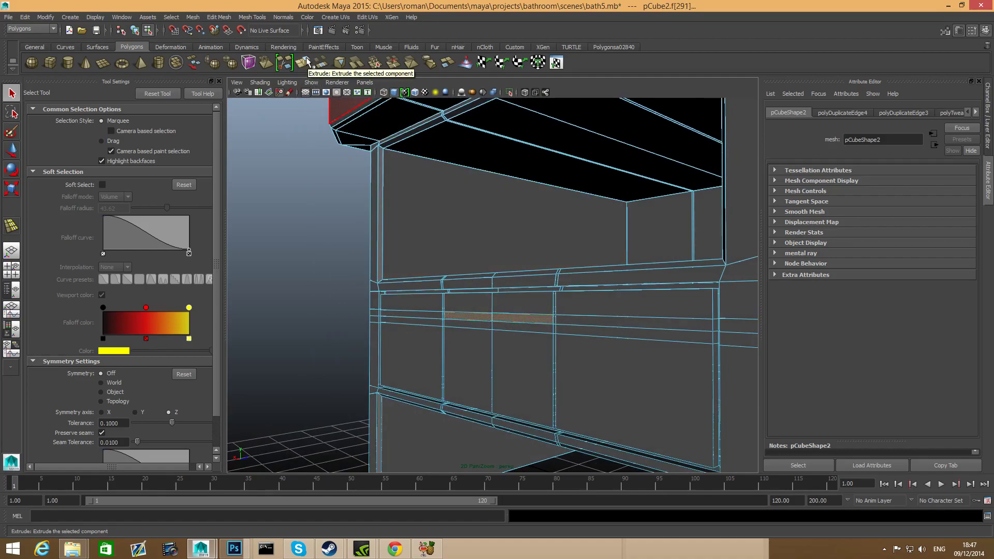
alt+drag(550, 328, 651, 331)
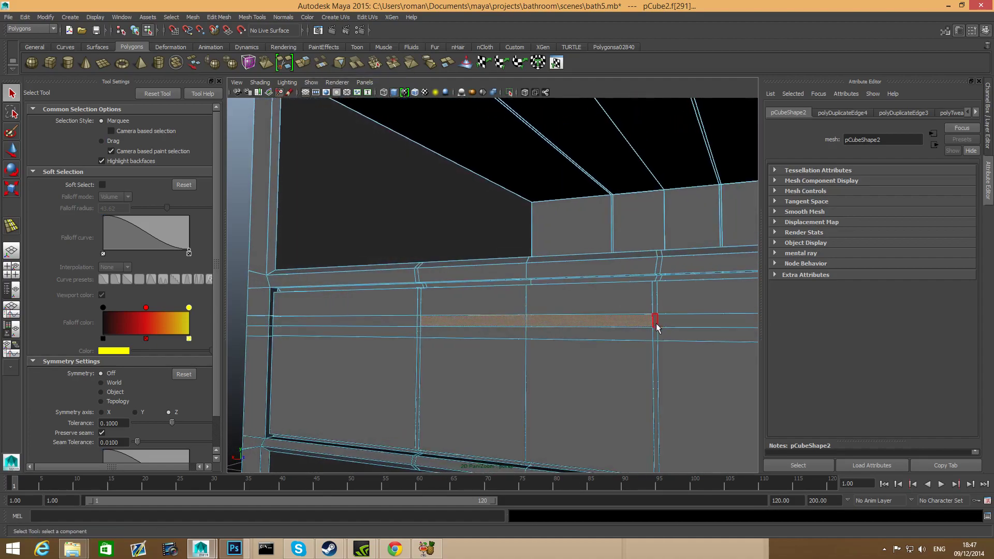
shift+click(655, 334)
shift+click(418, 334)
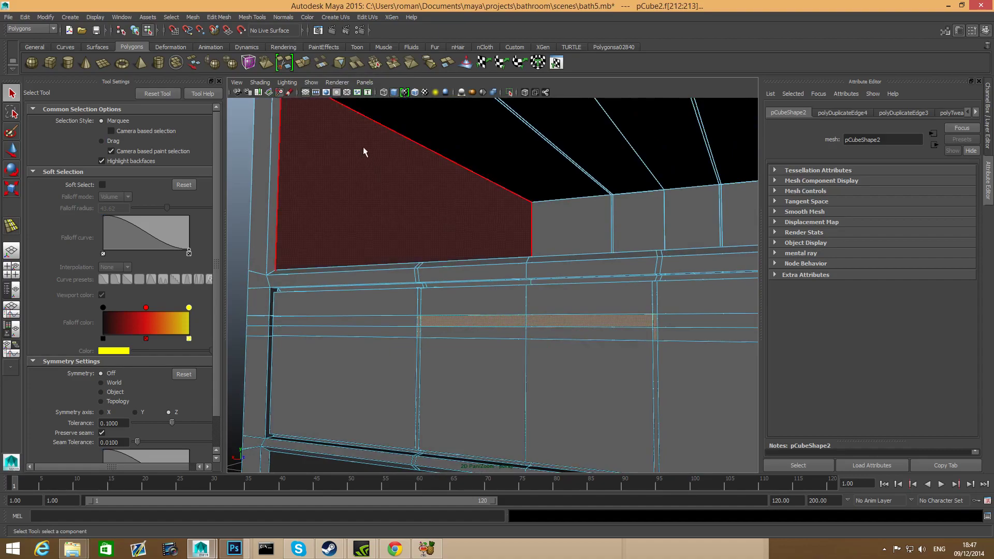
alt+drag(662, 331, 374, 360)
alt+middle_drag(374, 361, 398, 351)
drag(368, 323, 364, 322)
alt+right_drag(393, 339, 460, 367)
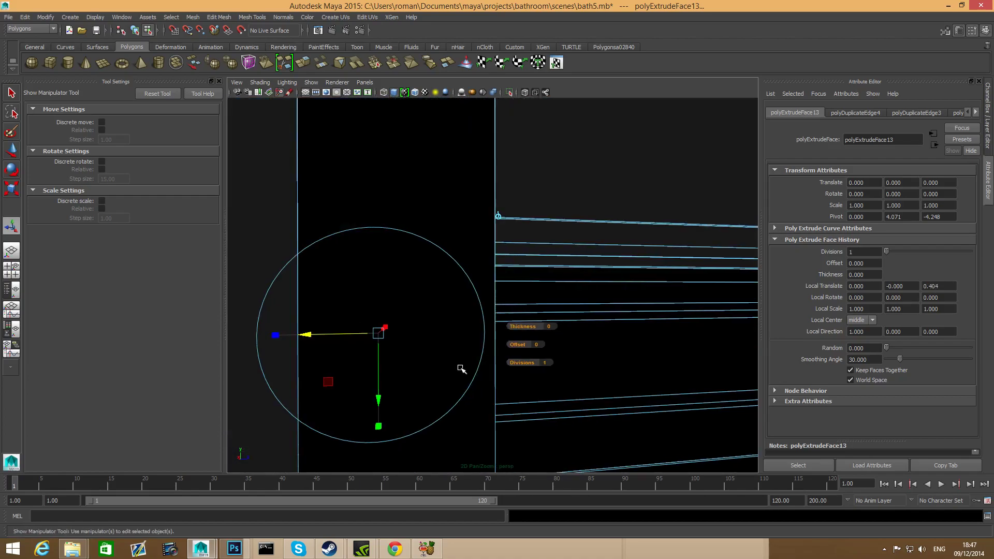
scroll(523, 353, down, 6)
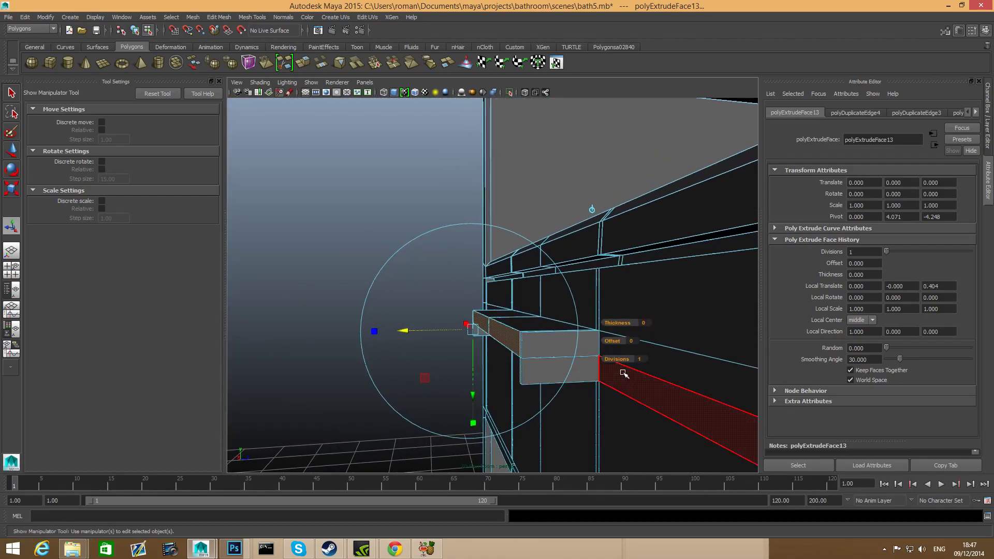
Insert an edge loop around the extruded handle, close to its front face.
key(F8)
alt+drag(604, 362, 515, 343)
shift+right_drag(514, 342, 445, 329)
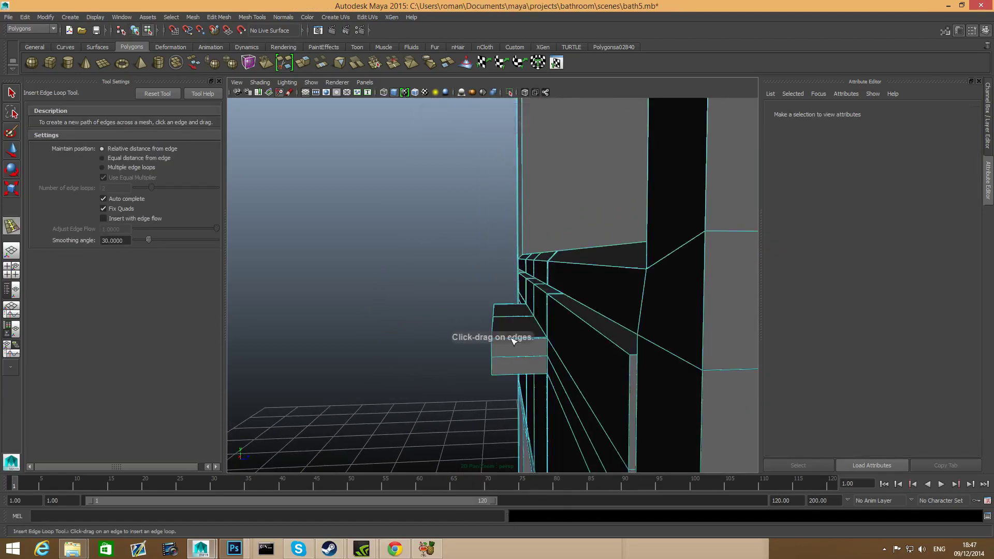
click(499, 342)
alt+drag(499, 344, 573, 277)
Delete the narrow strip of faces along the front of the handle's underside.
right_drag(572, 277, 578, 278)
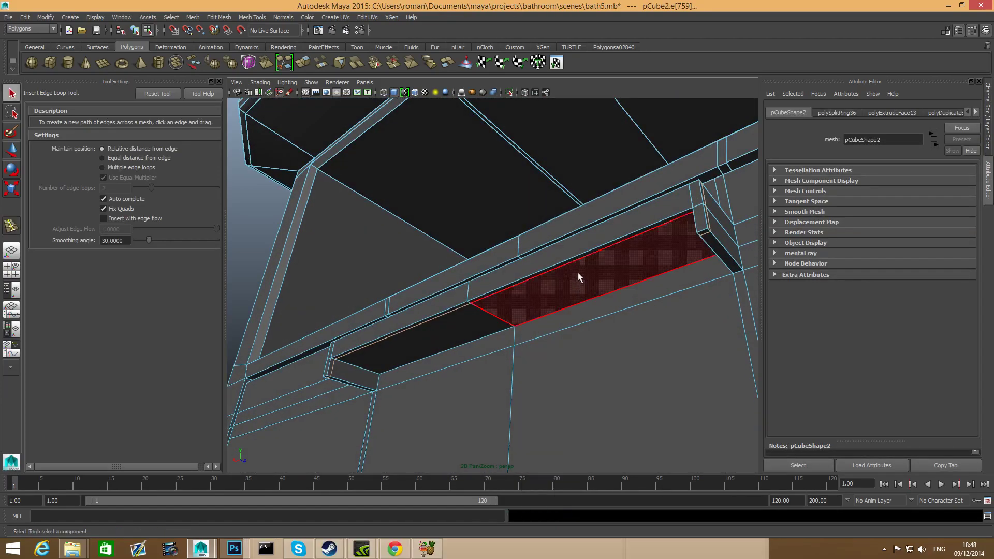
click(581, 259)
shift+click(474, 305)
alt+drag(474, 305, 644, 327)
click(569, 318)
Extrude the long edges bordering the gap under the handle and move them down level with the end pieces.
right_drag(666, 272, 658, 275)
click(656, 286)
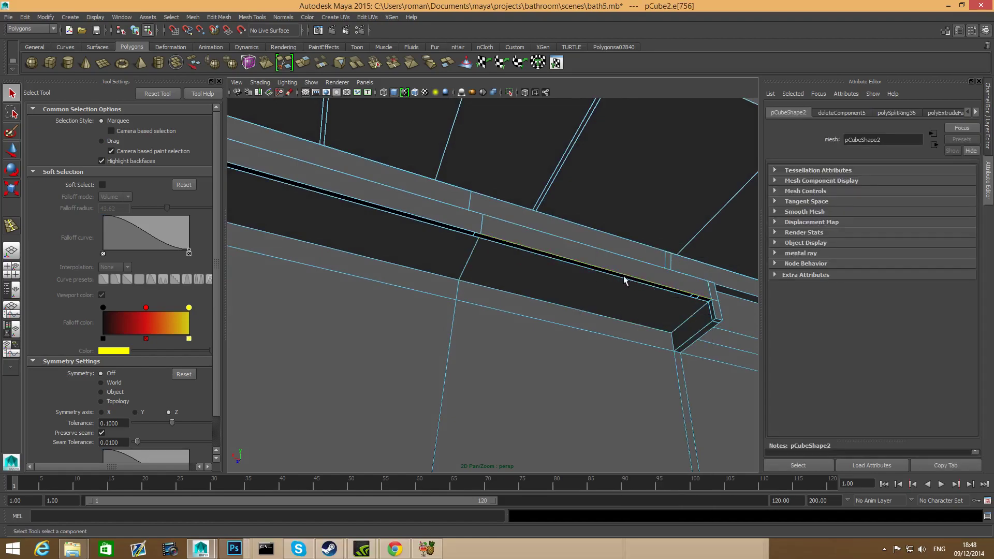
shift+click(466, 232)
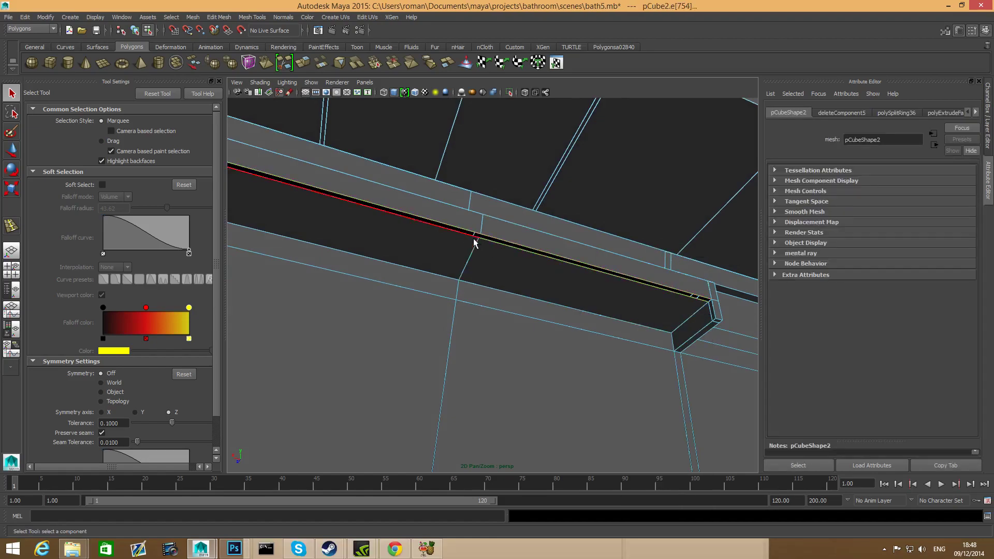
shift+click(472, 237)
alt+drag(527, 265, 529, 259)
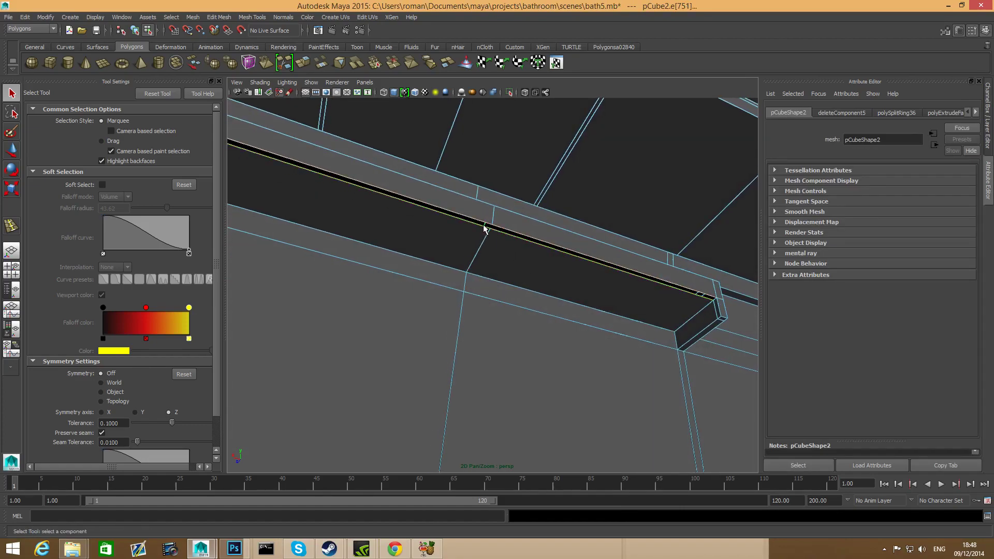
alt+drag(592, 287, 468, 305)
click(309, 64)
alt+drag(466, 266, 532, 355)
key(w)
key(w)
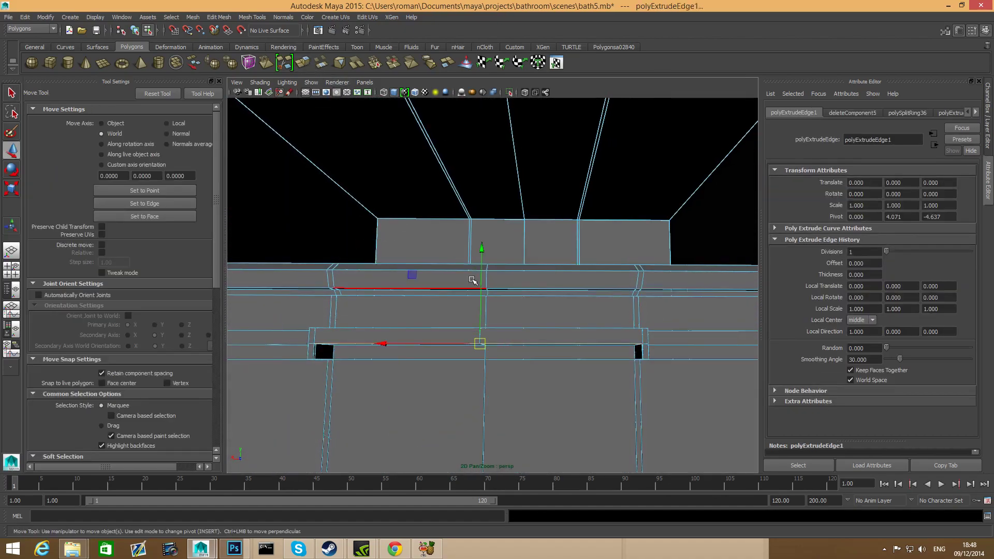
drag(482, 252, 482, 297)
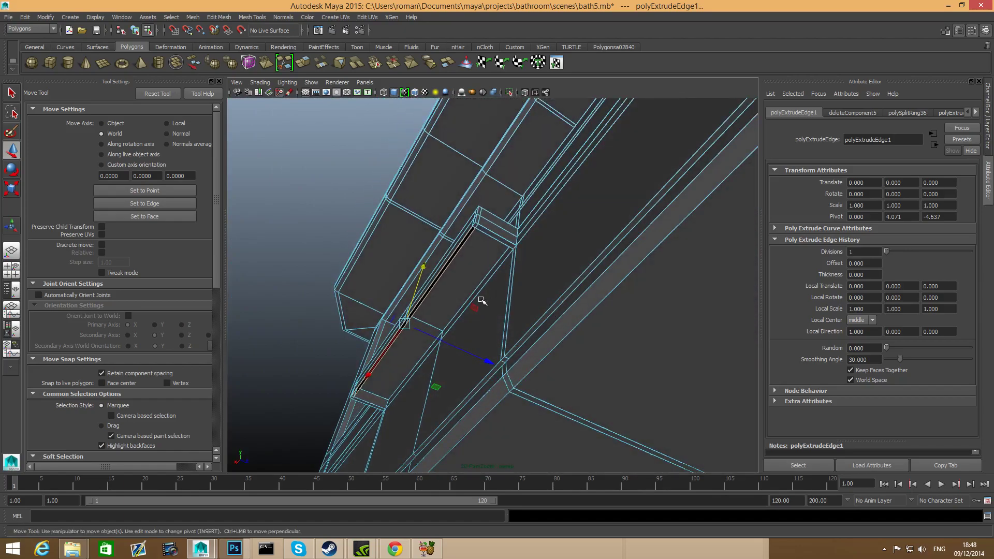
Try to merge the lower front corner vertices at both ends of the handle.
alt+right_drag(481, 297, 608, 324)
alt+middle_drag(540, 308, 555, 317)
alt+drag(556, 317, 643, 359)
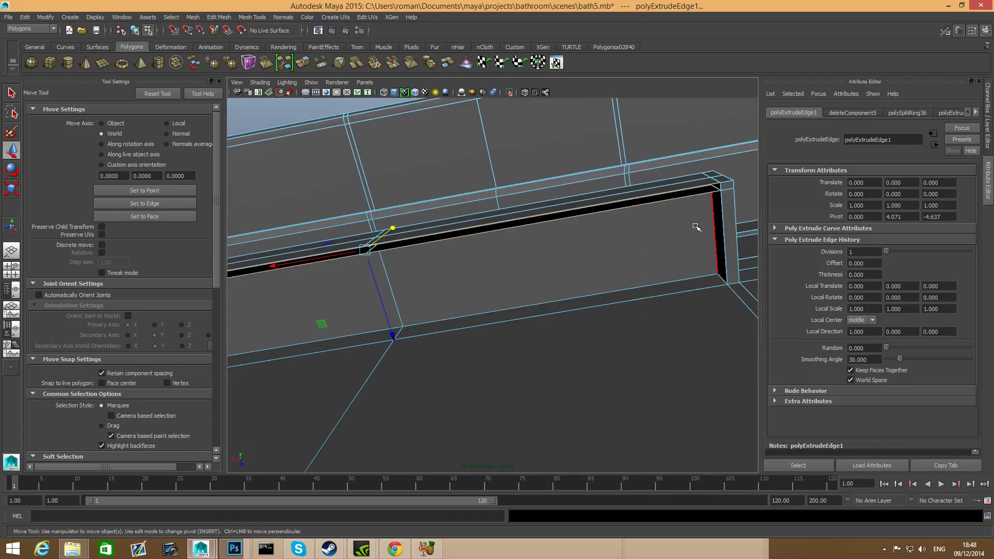
right_drag(702, 225, 679, 228)
alt+drag(694, 233, 596, 309)
alt+middle_drag(595, 310, 669, 240)
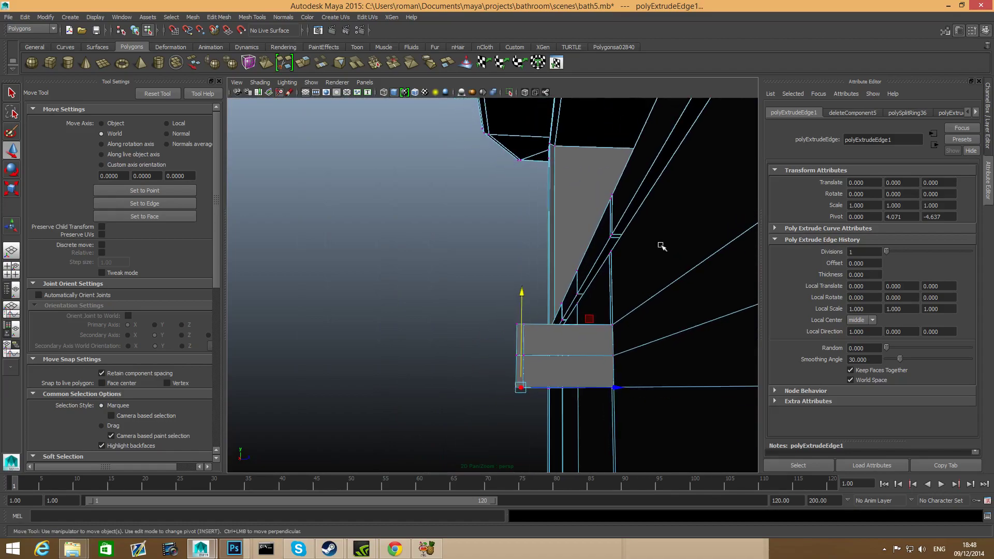
drag(528, 402, 549, 411)
drag(381, 458, 492, 418)
alt+drag(515, 368, 363, 372)
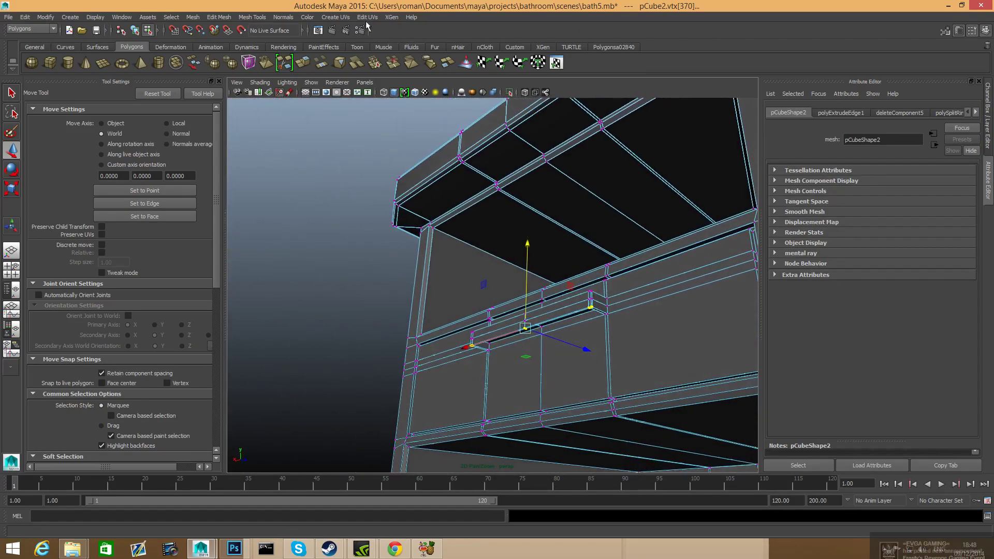
click(192, 17)
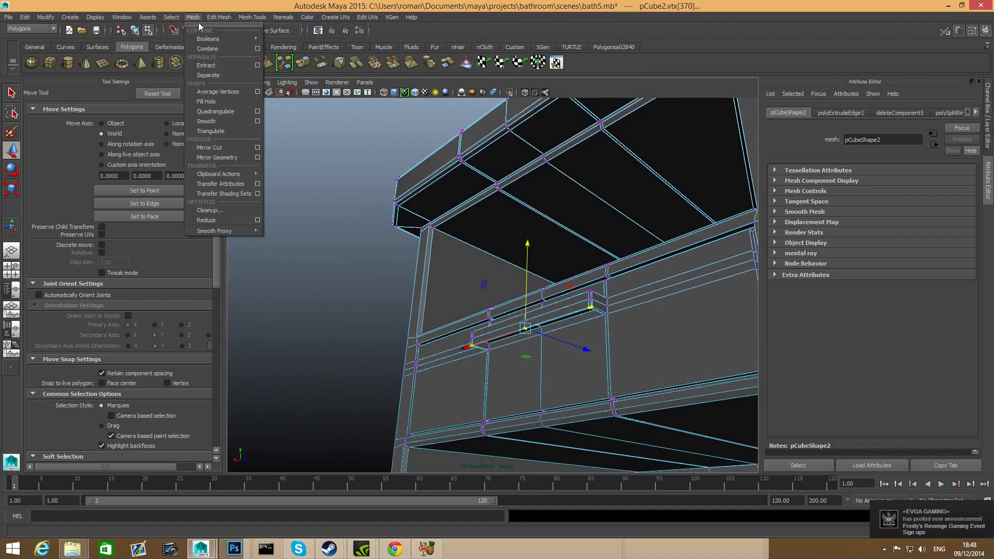
mouse_move(221, 22)
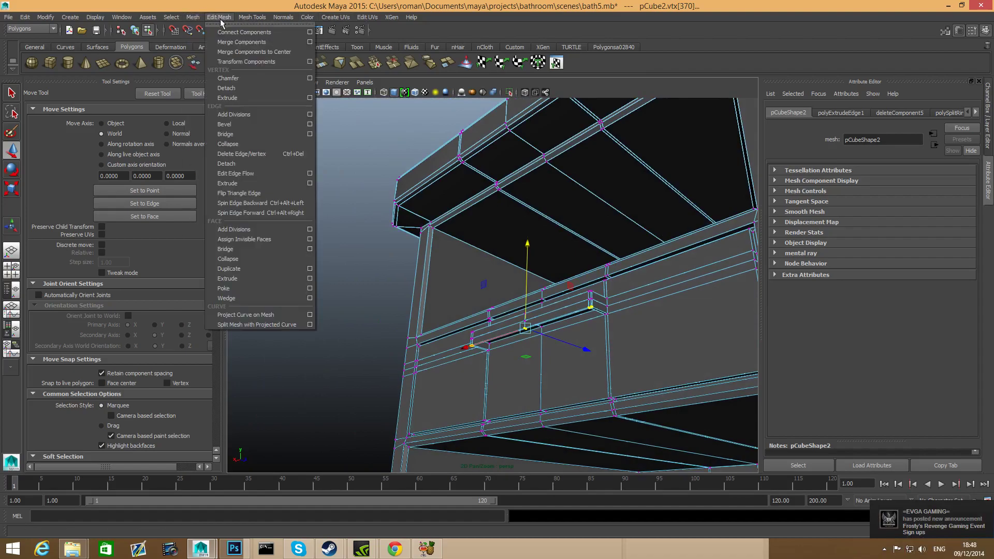
click(242, 43)
alt+right_drag(539, 257, 678, 301)
key(ctrl+z)
Examine the lower front corner vertices at both ends of the handle up close.
alt+middle_drag(676, 304, 533, 236)
alt+right_drag(533, 235, 657, 313)
alt+middle_drag(657, 314, 550, 270)
alt+drag(550, 270, 466, 211)
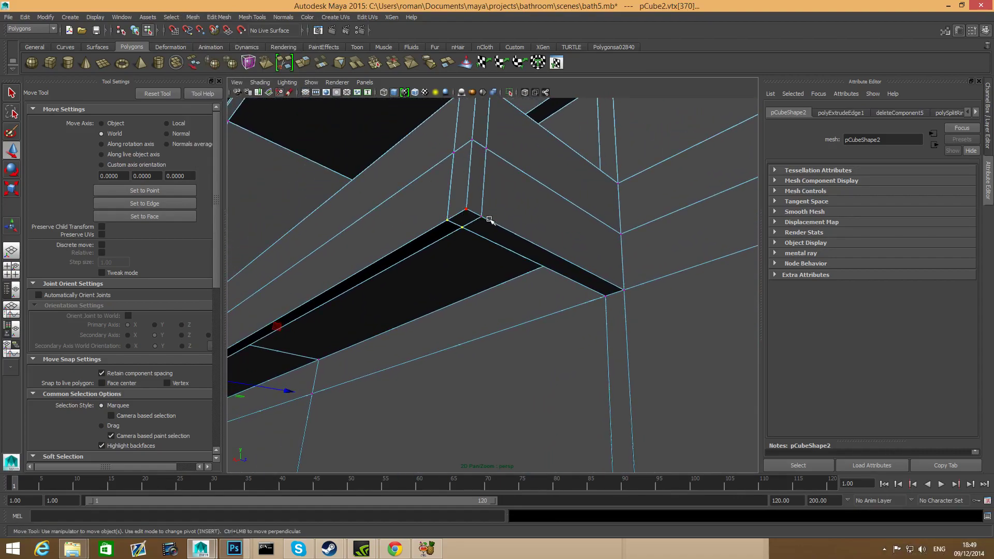
alt+drag(458, 250, 545, 232)
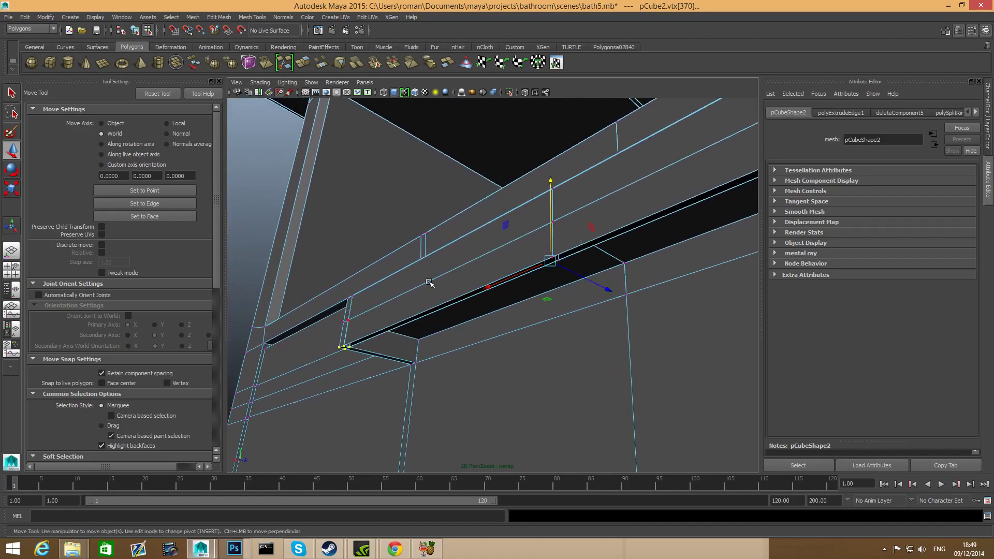
alt+middle_drag(403, 355, 594, 308)
alt+middle_drag(435, 352, 586, 311)
mouse_move(484, 325)
alt+mouse_down()
mouse_move(565, 319)
mouse_move(565, 328)
mouse_move(476, 342)
alt+mouse_up()
scroll(480, 344, up, 1)
mouse_move(503, 361)
alt+middle_down()
mouse_move(503, 255)
mouse_move(490, 324)
mouse_move(506, 352)
alt+middle_up()
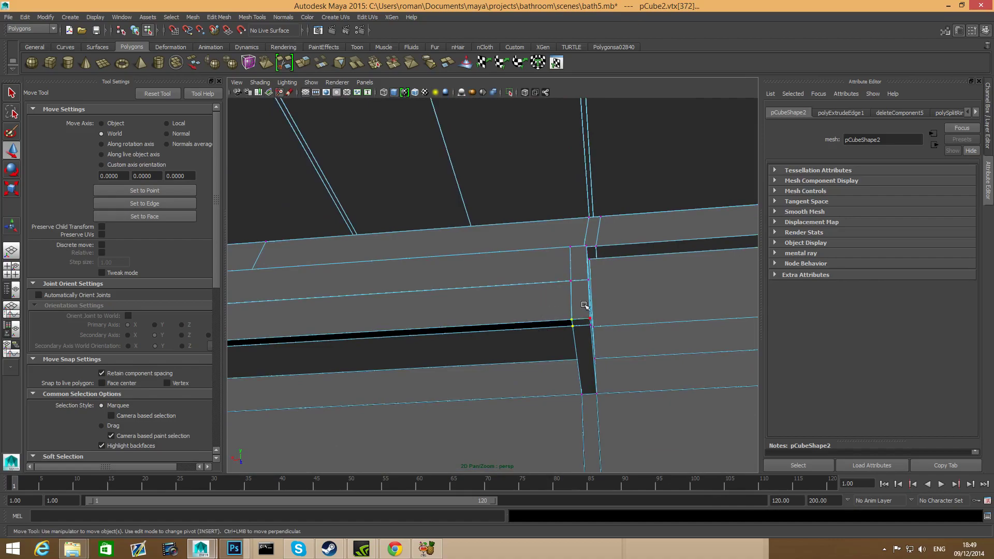
alt+drag(463, 302, 380, 307)
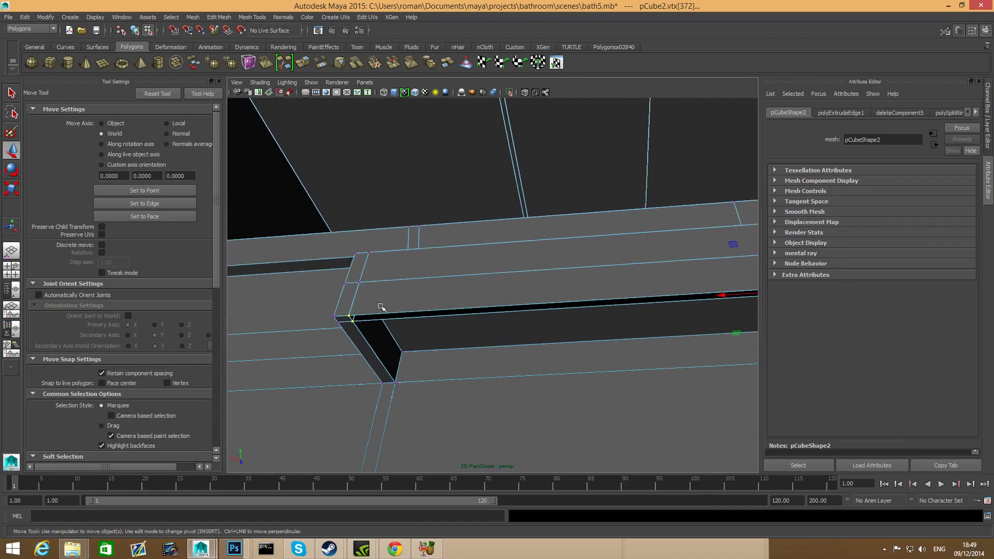
mouse_move(514, 306)
alt+mouse_down()
mouse_move(479, 305)
mouse_move(507, 302)
alt+mouse_up()
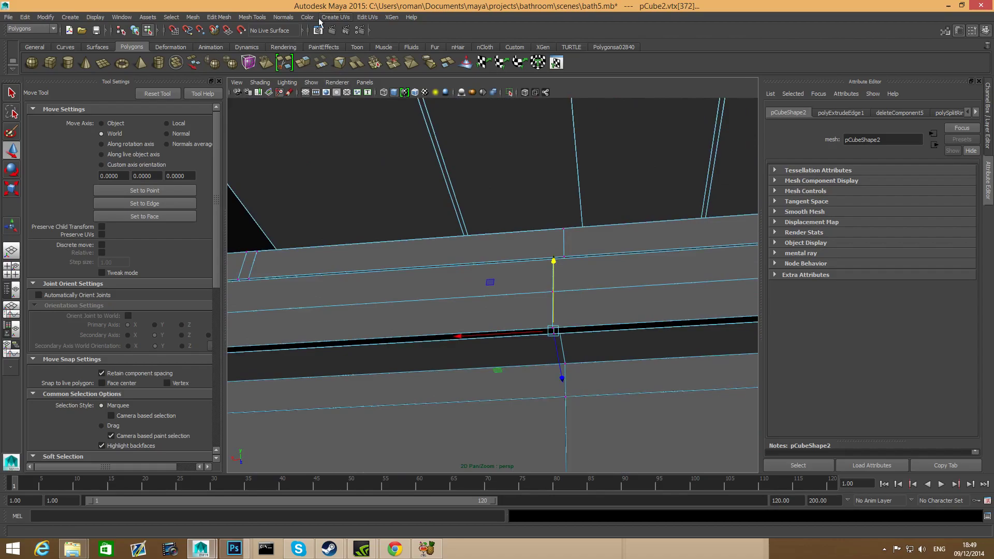
Try merging the selected corner vertices at the handle's ends with Merge Components, then undo it.
click(257, 18)
mouse_move(220, 17)
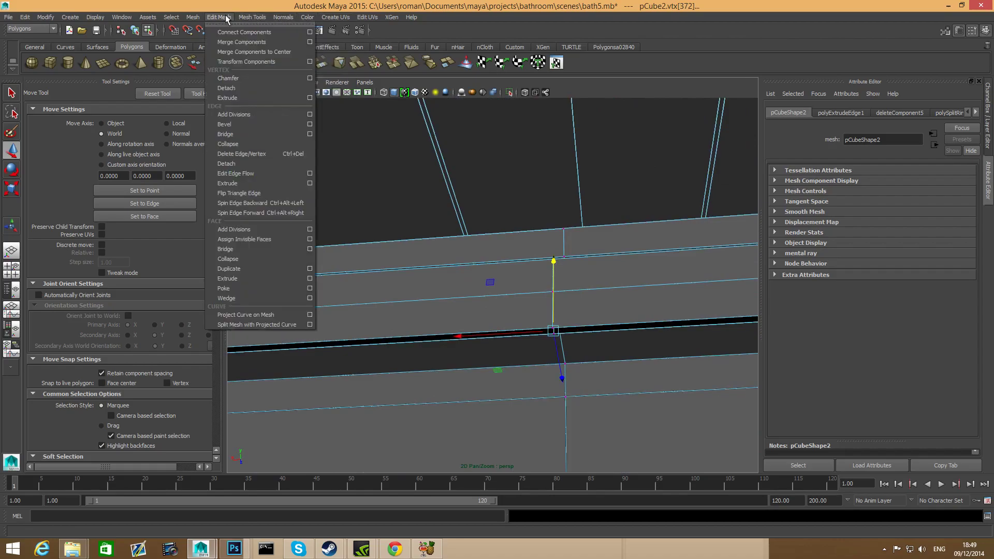
click(245, 47)
scroll(546, 260, down, 5)
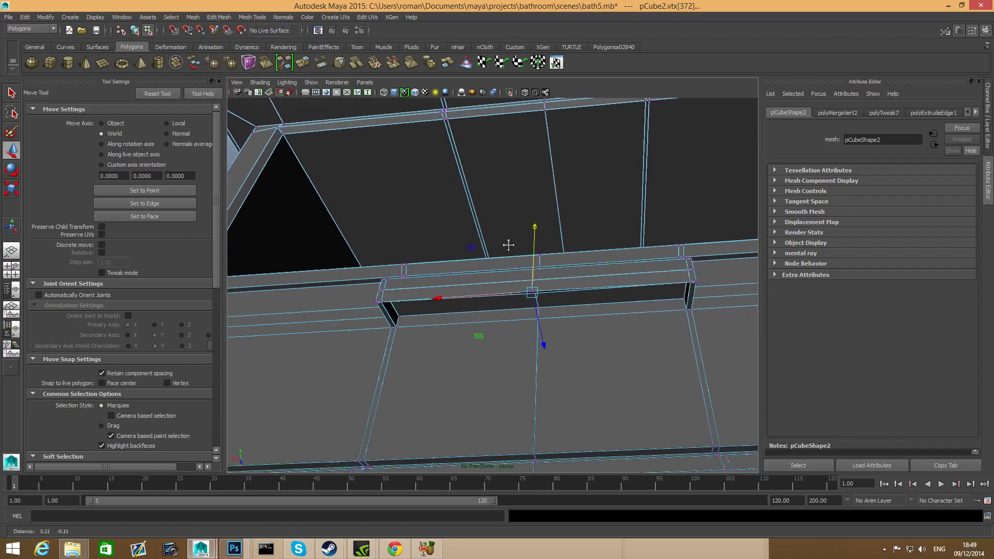
key(ctrl+z)
Reset the merge settings to their defaults and try merging the handle's corner vertices at a 0.0100 threshold.
scroll(512, 267, up, 4)
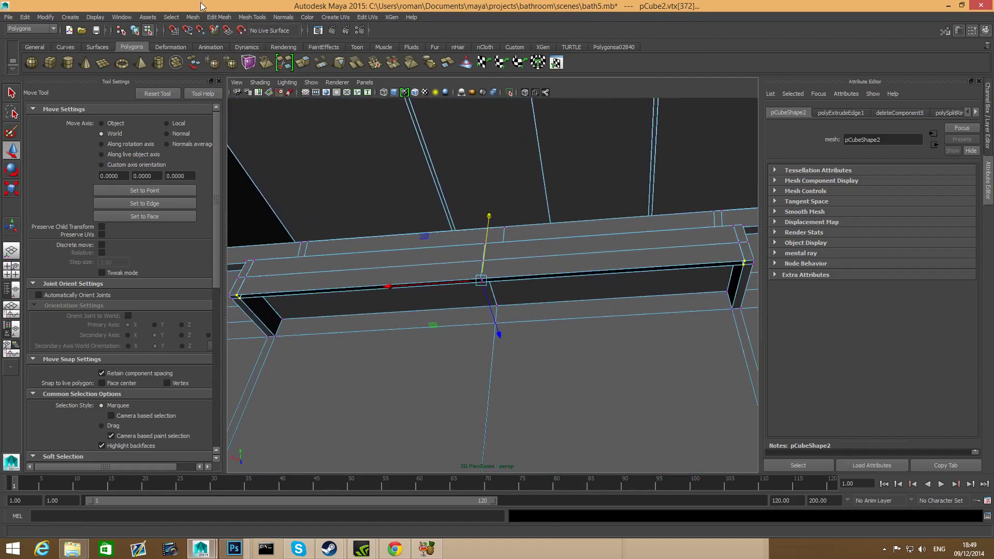
click(212, 17)
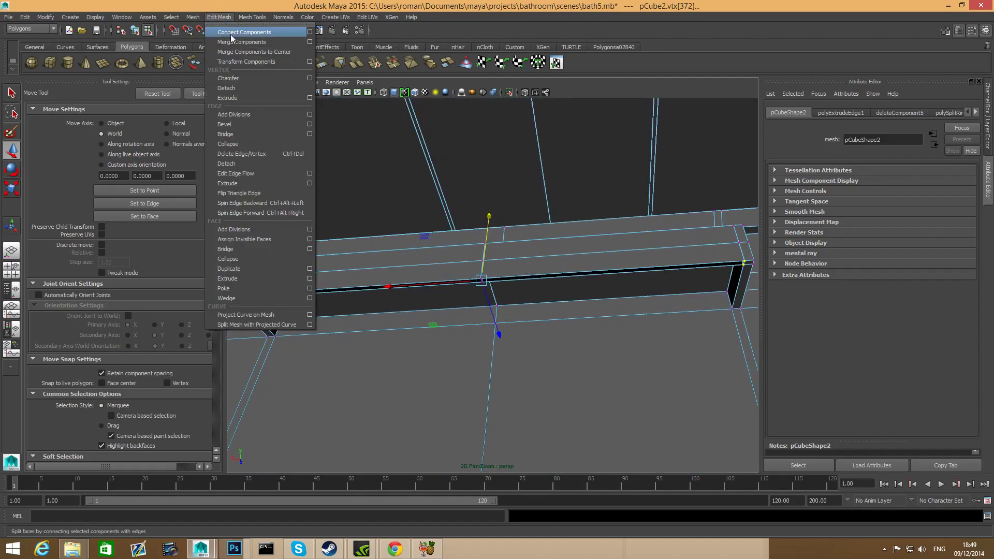
click(312, 47)
click(167, 185)
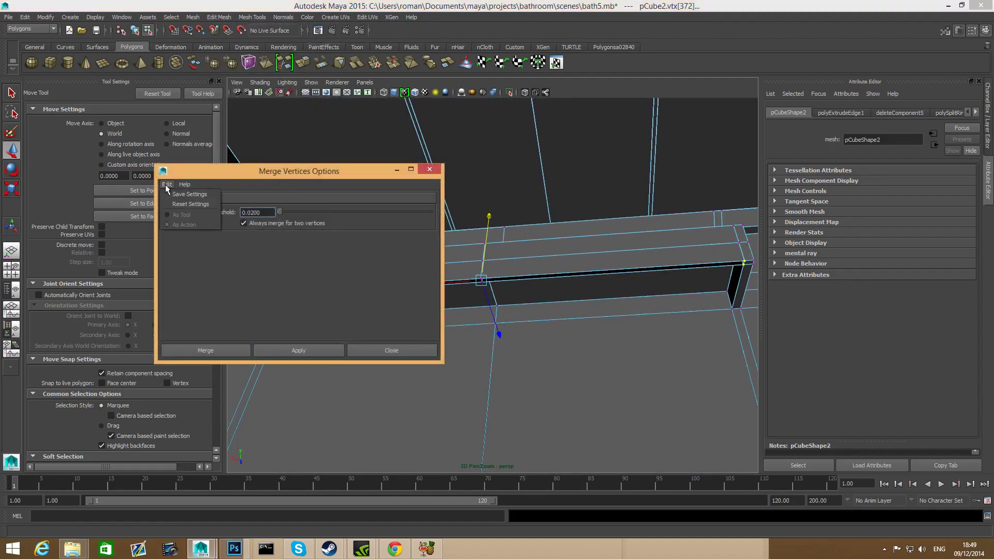
click(180, 205)
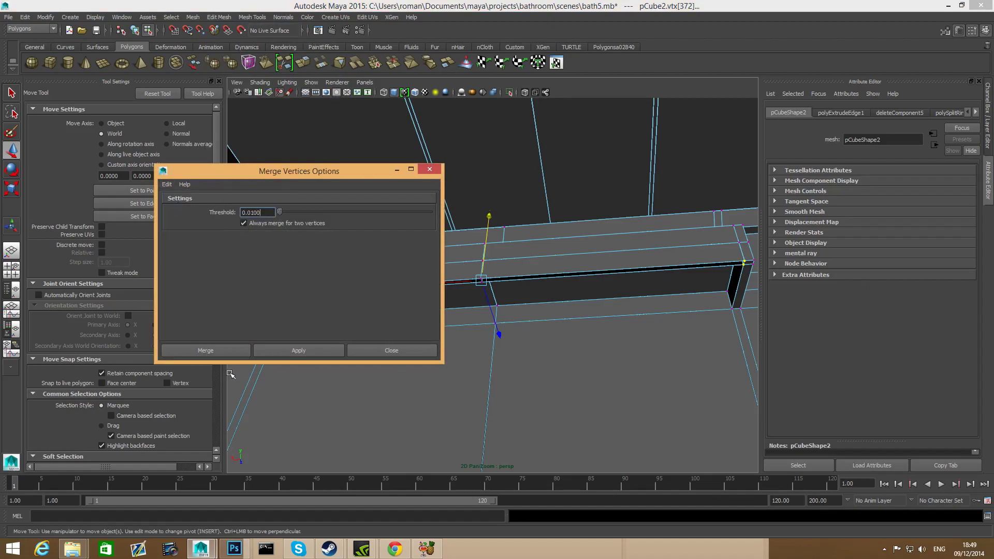
click(216, 351)
alt+middle_drag(748, 282, 512, 309)
alt+right_drag(513, 309, 776, 332)
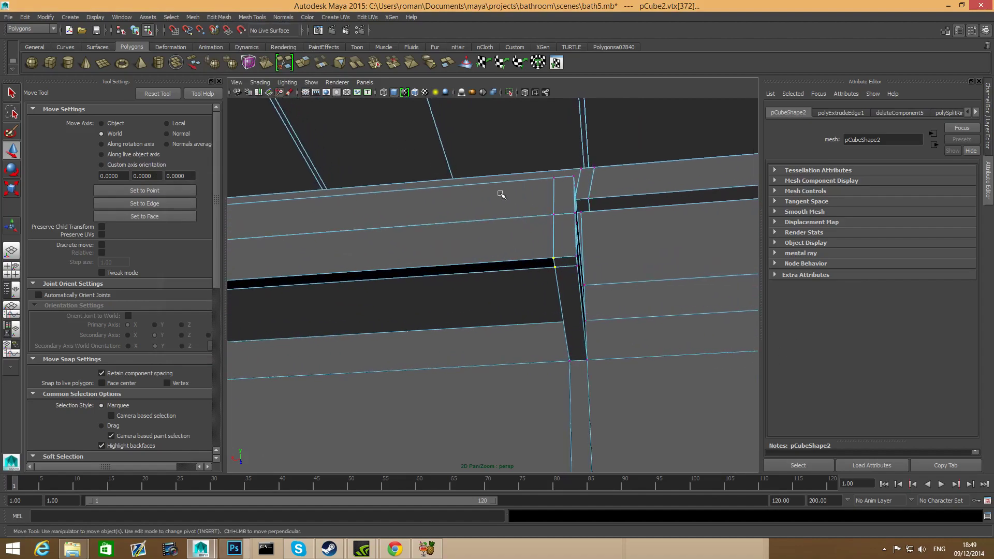
Try merging the handle's corner vertices with the threshold lowered to 0.0050.
click(214, 19)
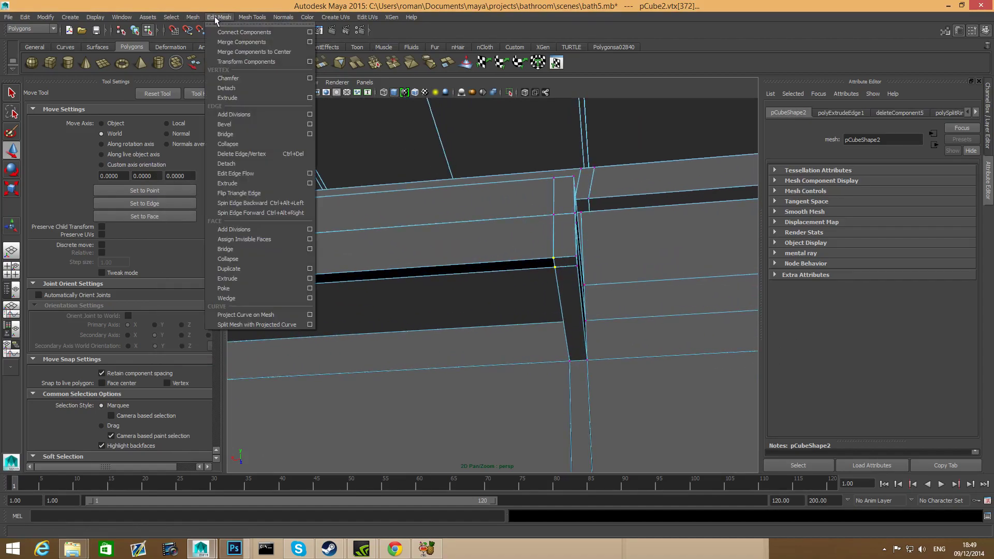
click(310, 42)
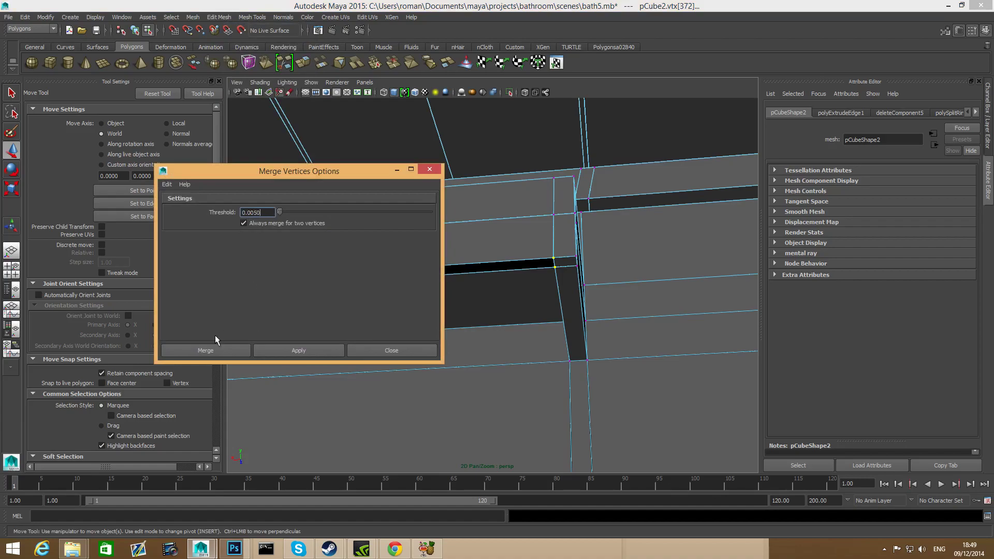
click(212, 350)
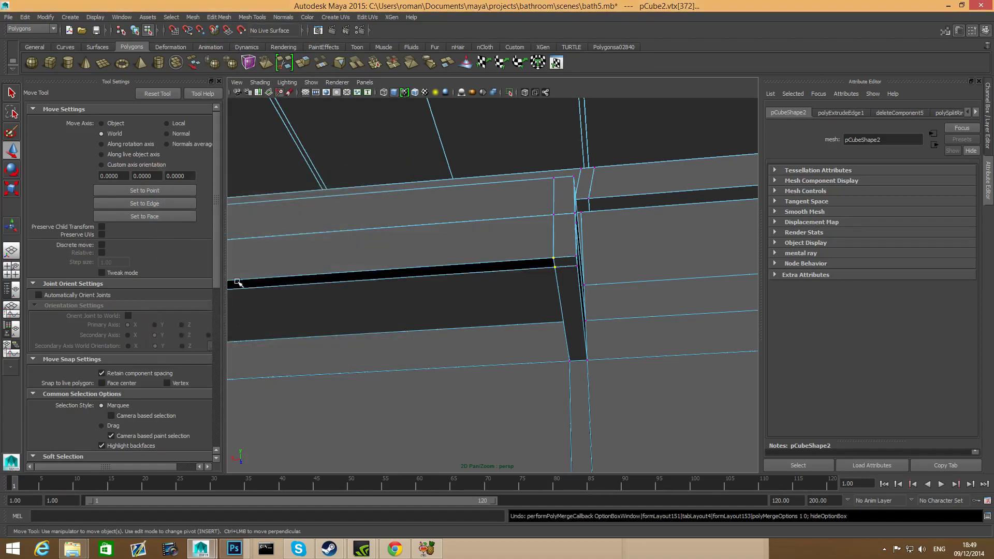
Merge the selected corner vertices at both ends of the handle with a threshold of 0.0020.
click(215, 16)
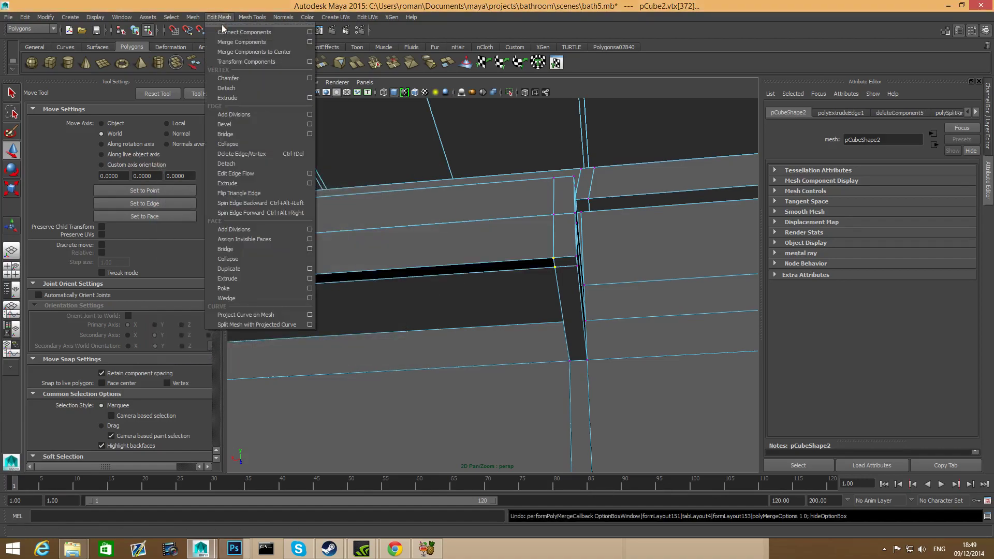
click(314, 42)
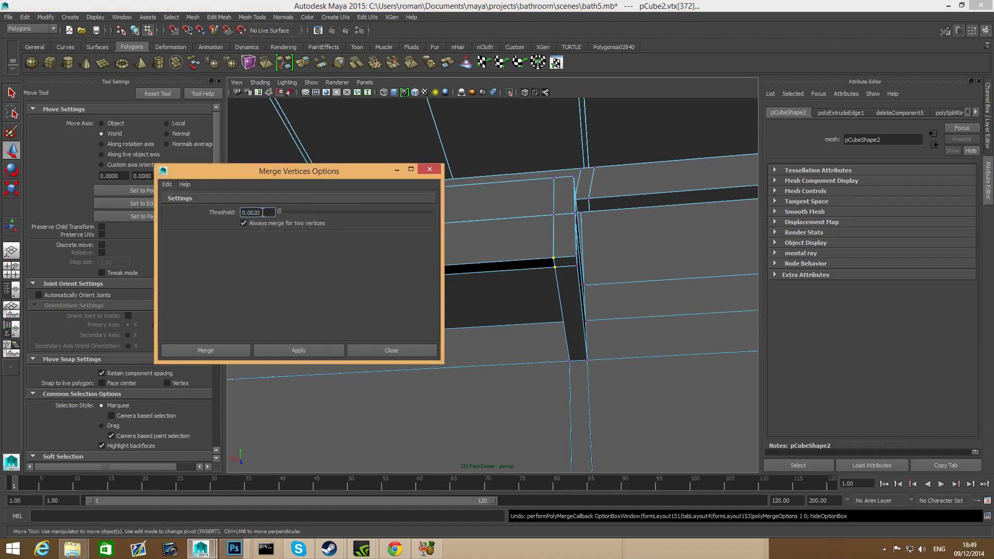
click(217, 349)
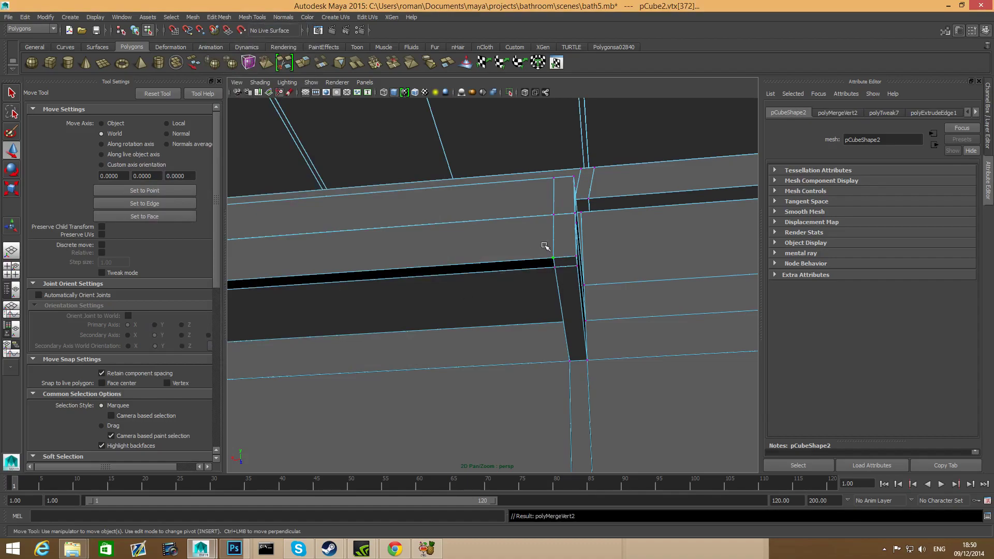
Test the merged corner vertex at each end of the handle by shifting it sideways along the X axis.
click(554, 257)
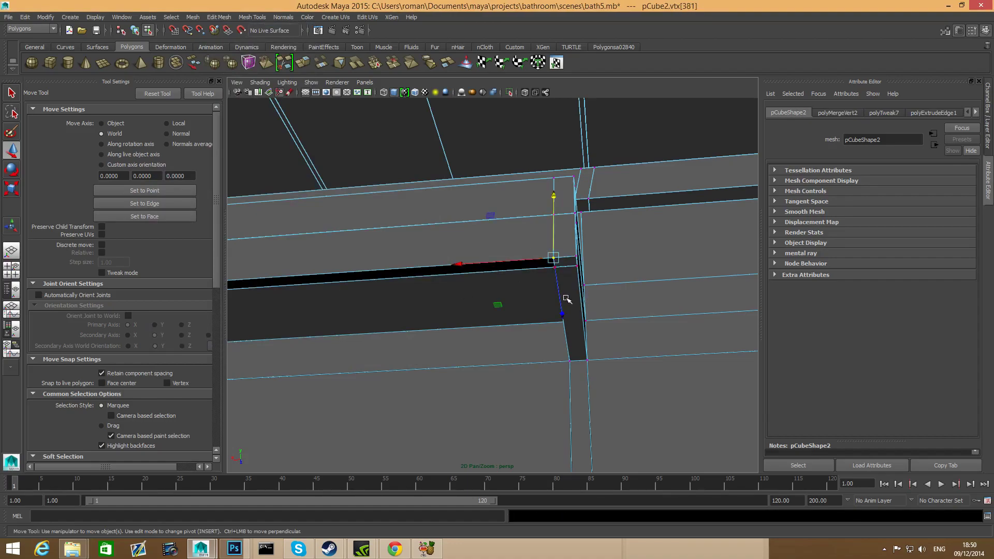
drag(456, 267, 453, 267)
key(ctrl+z)
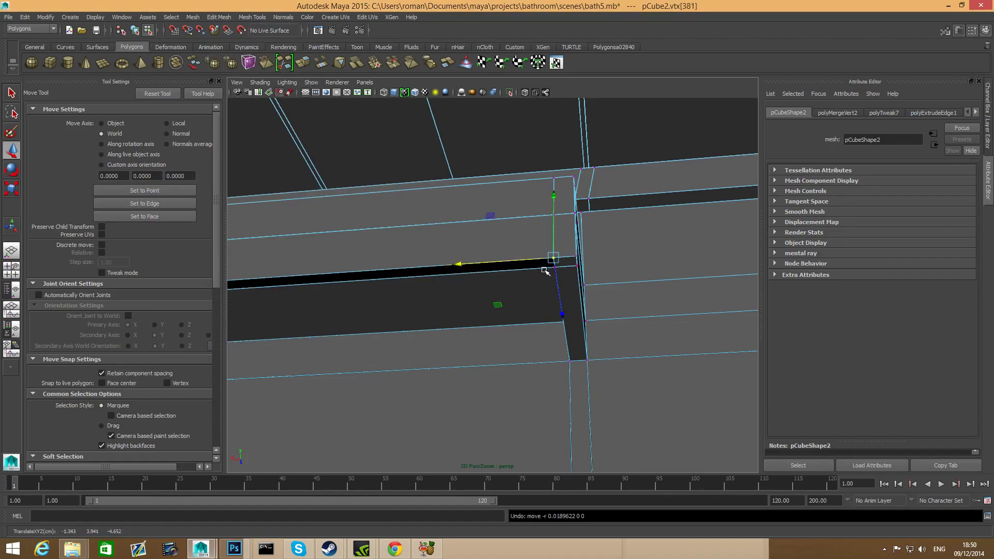
scroll(525, 273, down, 5)
mouse_move(409, 324)
alt+middle_down()
mouse_move(463, 303)
mouse_move(527, 308)
mouse_move(495, 320)
alt+middle_up()
scroll(528, 309, up, 4)
alt+drag(494, 320, 476, 310)
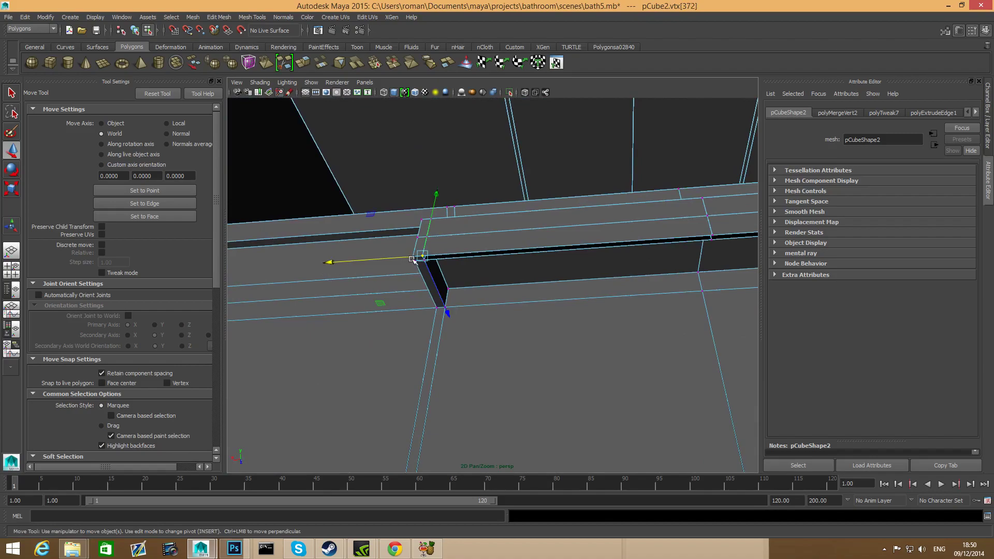
drag(327, 260, 330, 260)
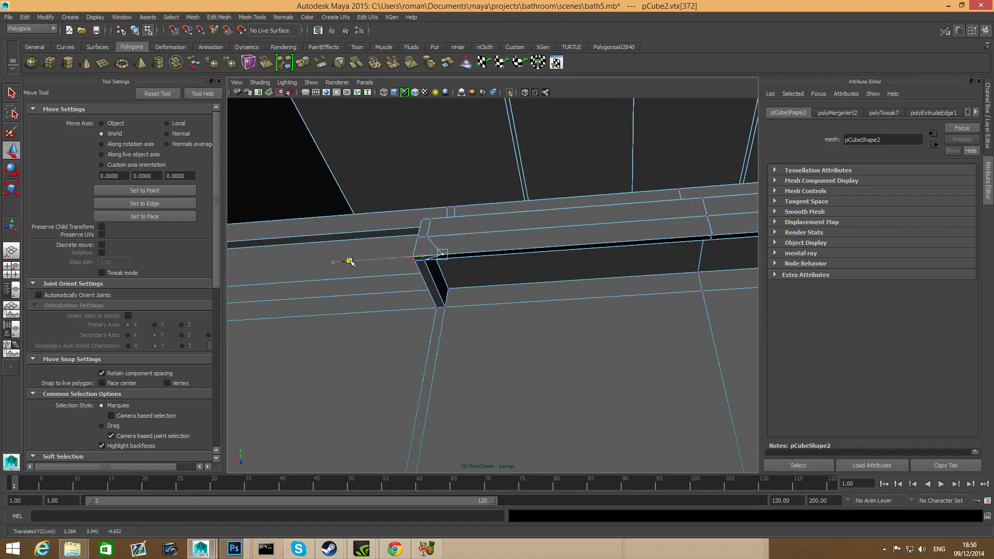
alt+drag(567, 237, 528, 328)
Check the long edges bordering the narrow gap on the handle's underside.
click(493, 261)
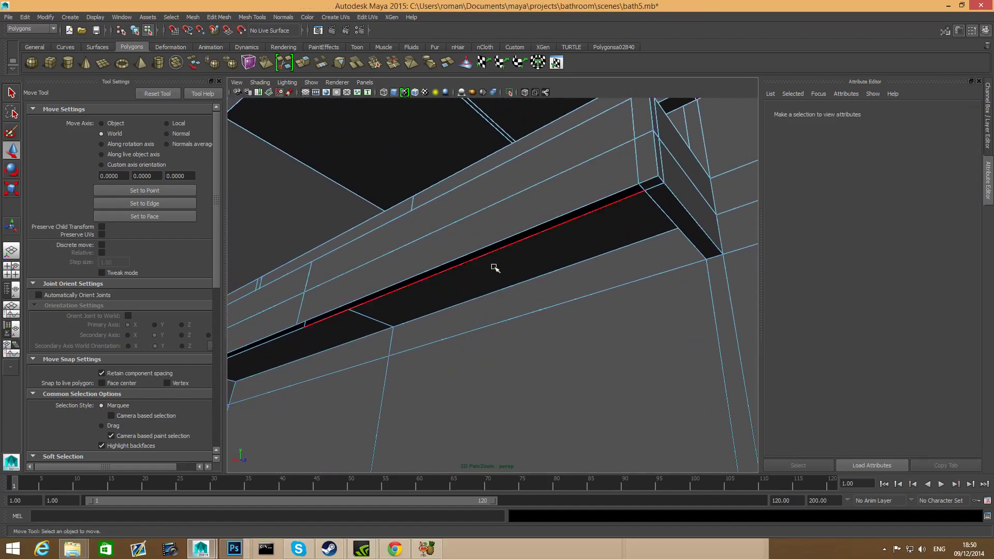
click(489, 242)
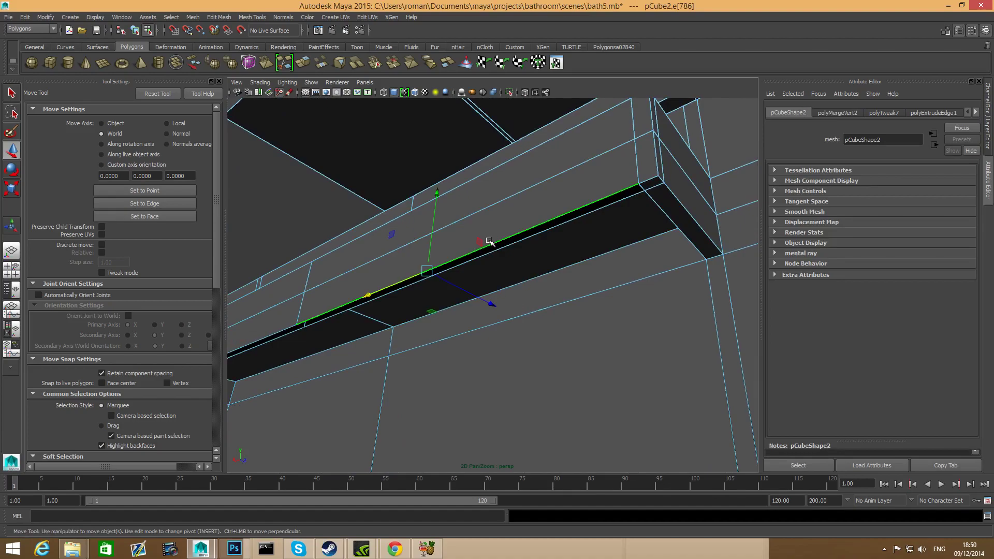
click(501, 249)
alt+drag(501, 250, 520, 240)
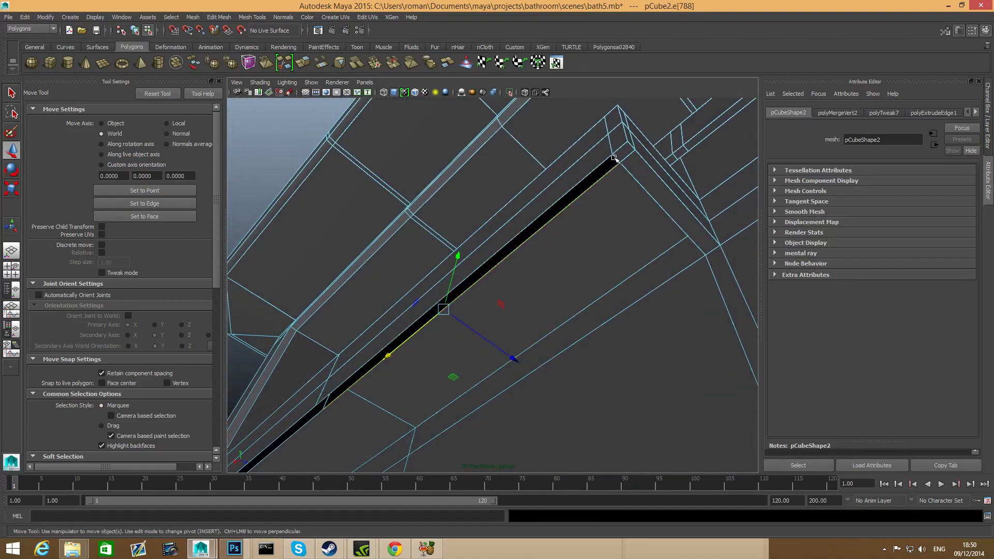
alt+drag(610, 173, 575, 228)
alt+middle_drag(564, 290, 532, 212)
alt+drag(532, 212, 568, 312)
Delete the small corner faces at both ends of the gap inside the handle.
right_drag(568, 312, 565, 336)
alt+drag(565, 335, 610, 344)
click(604, 354)
alt+middle_drag(480, 377, 627, 297)
mouse_move(477, 330)
alt+middle_down()
mouse_move(506, 317)
mouse_move(465, 332)
alt+middle_up()
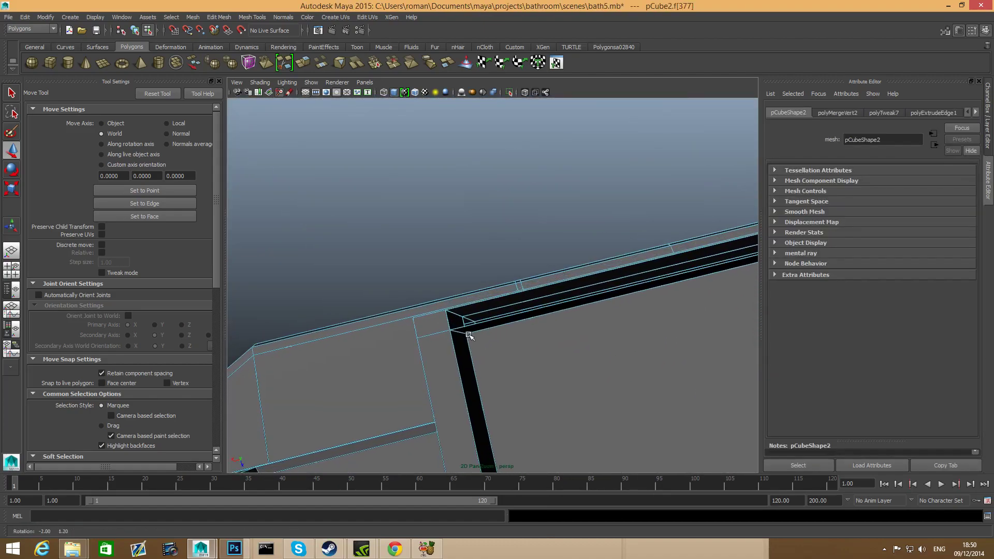
shift+click(457, 322)
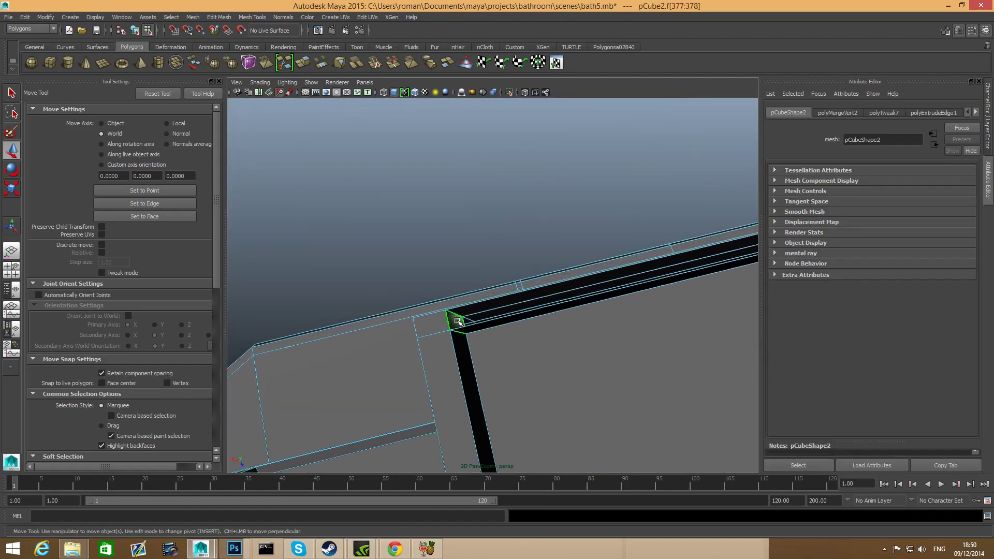
key(Delete)
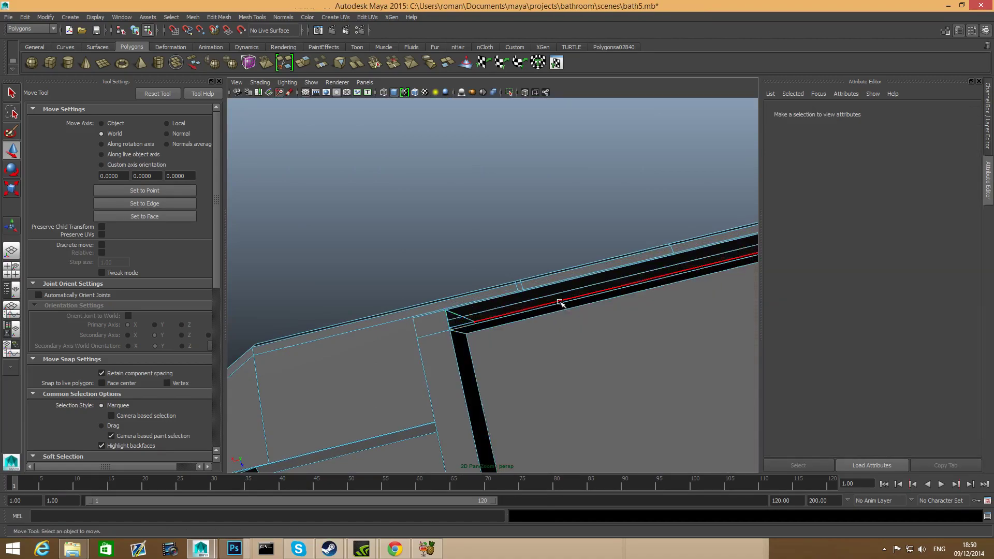
Close the long narrow gap along the handle with Fill Hole from its border edge, and return to object selection.
alt+drag(559, 302, 566, 300)
right_drag(567, 300, 557, 286)
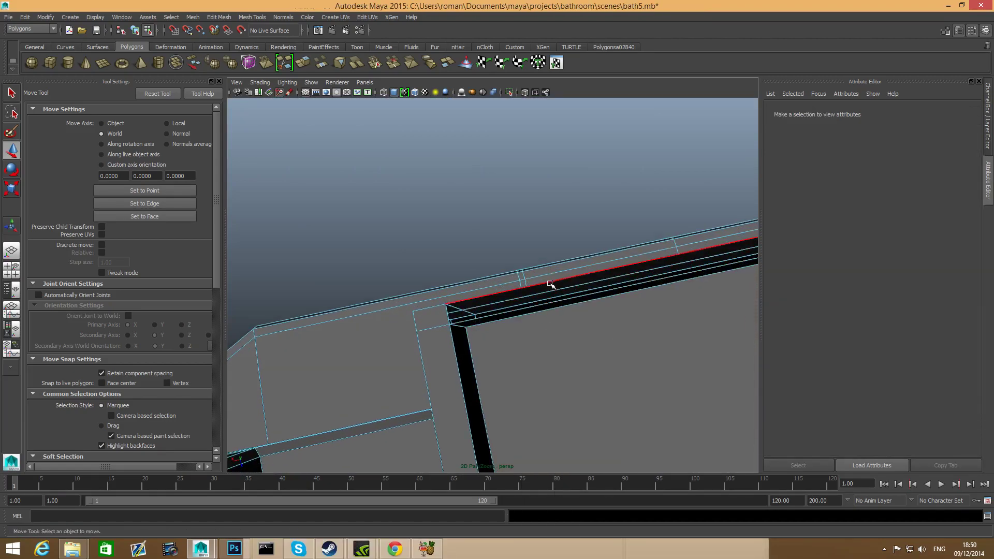
click(550, 284)
alt+middle_drag(572, 290, 477, 340)
alt+drag(476, 340, 434, 295)
alt+right_drag(435, 295, 545, 377)
alt+drag(524, 343, 485, 428)
alt+drag(517, 345, 470, 392)
alt+drag(613, 214, 586, 262)
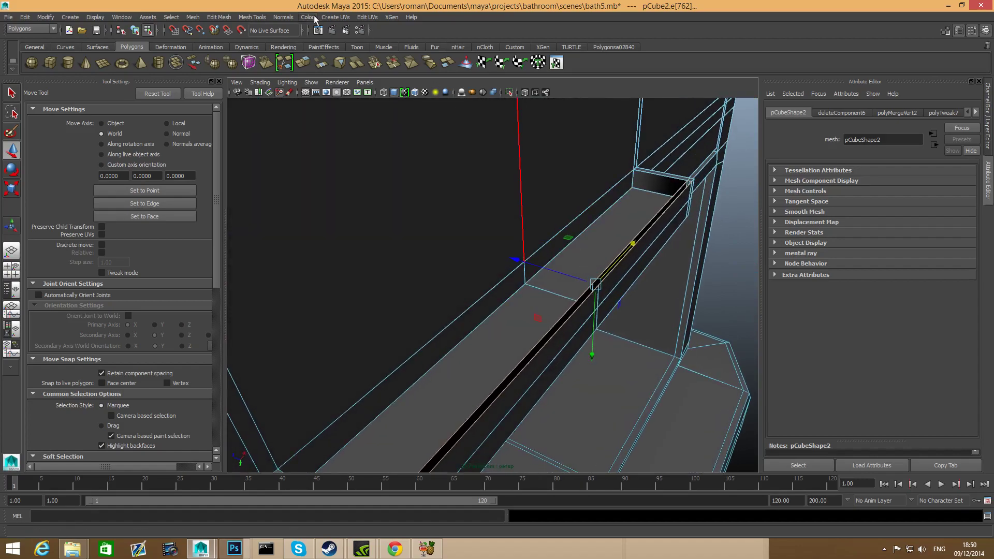
click(220, 17)
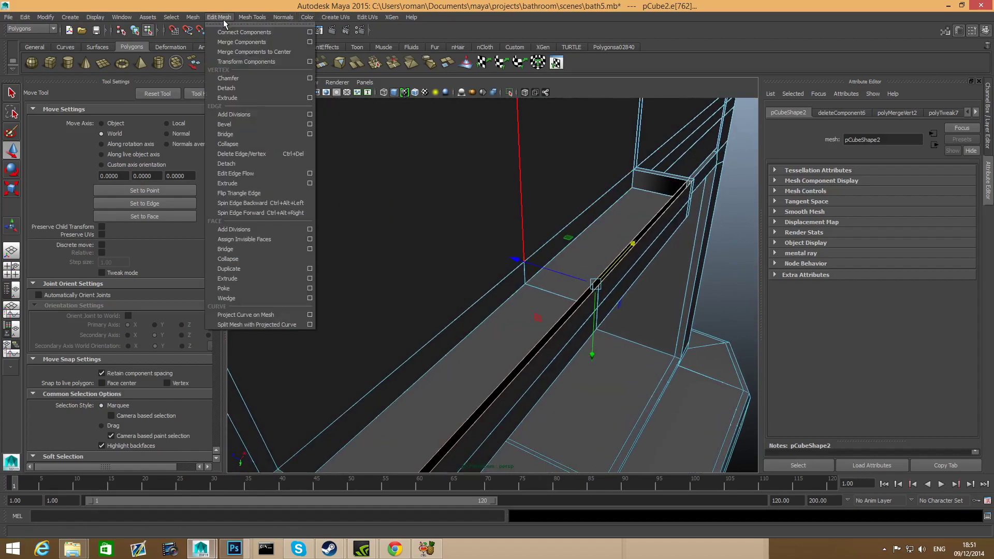
click(220, 17)
click(193, 17)
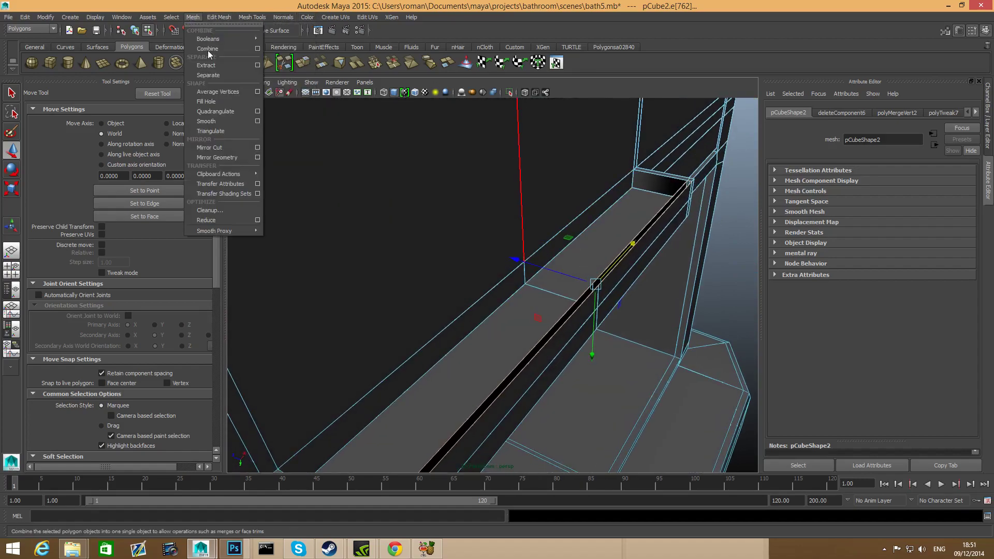
click(231, 105)
key(F8)
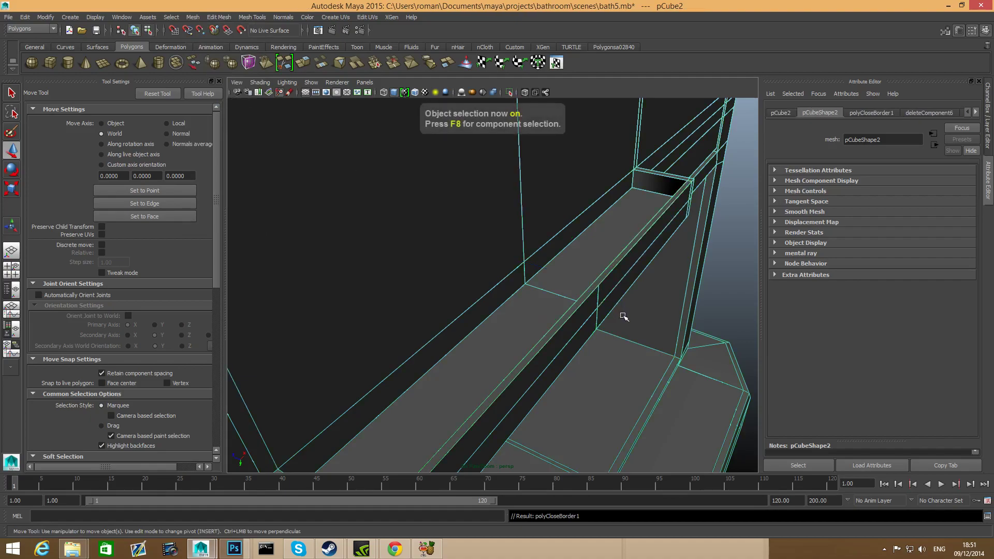
Cut an edge across the narrow rim strip at the middle of the handle with the Multi-Cut Tool, and return to object selection.
alt+drag(579, 322, 455, 306)
alt+middle_drag(712, 358, 572, 320)
alt+drag(573, 320, 501, 365)
alt+right_drag(501, 364, 795, 377)
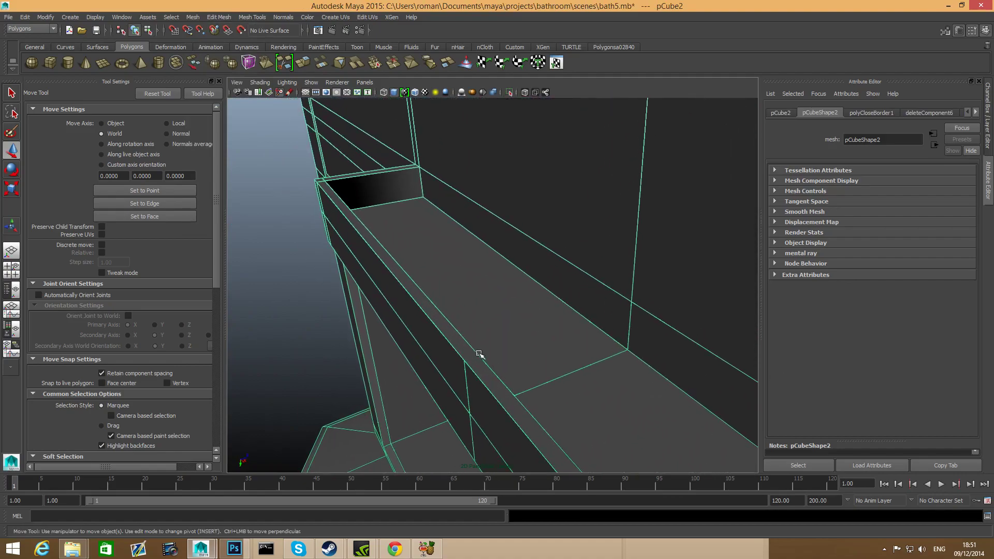
click(259, 17)
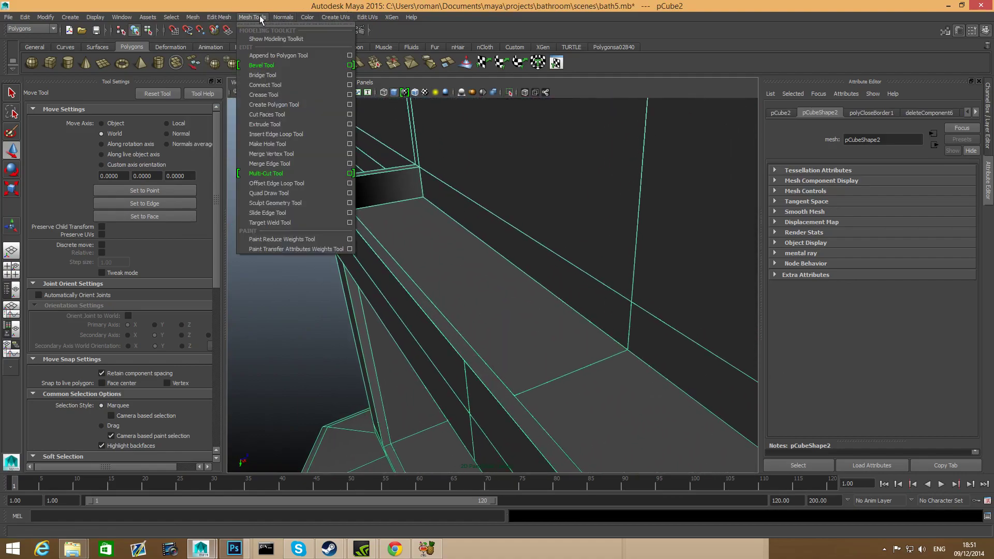
click(303, 174)
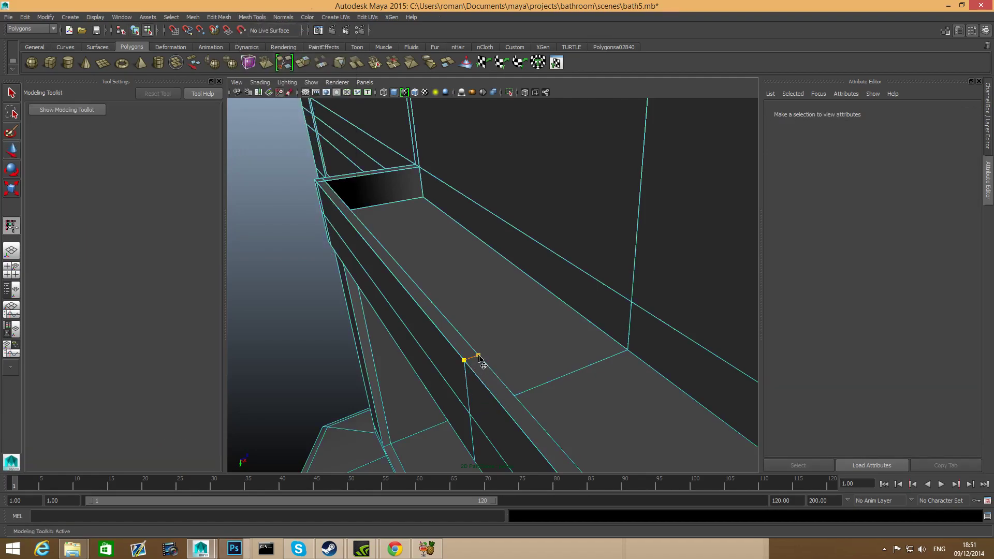
mouse_move(501, 379)
alt+mouse_down()
mouse_move(467, 383)
mouse_move(503, 371)
mouse_move(449, 377)
mouse_move(414, 367)
mouse_move(505, 362)
alt+mouse_up()
scroll(494, 361, down, 4)
scroll(496, 362, down, 5)
key(F8)
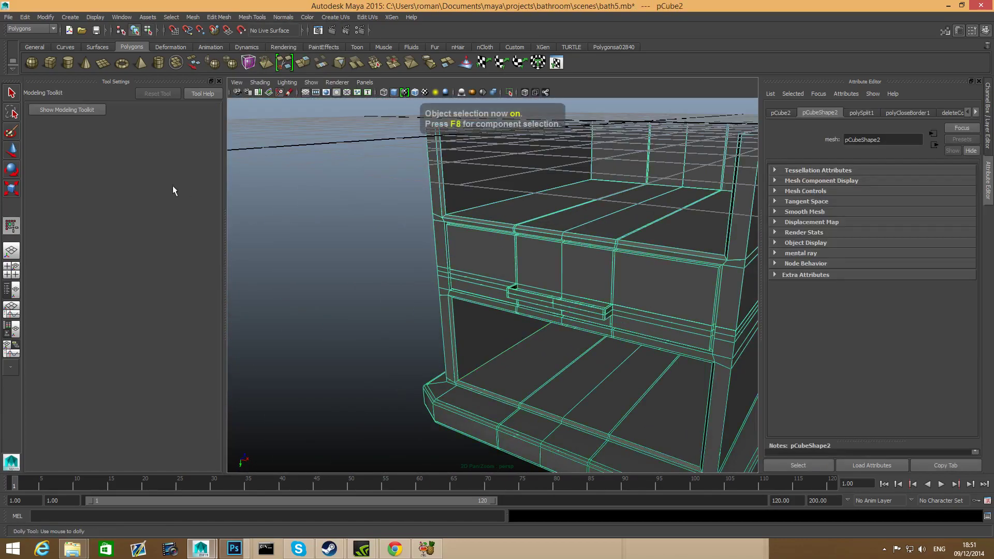
click(11, 95)
Show the display layers and make both the room and bath layers visible around the cabinet.
scroll(668, 325, down, 5)
alt+drag(653, 329, 488, 493)
scroll(419, 379, up, 3)
alt+drag(554, 377, 606, 350)
scroll(459, 413, up, 5)
scroll(431, 439, down, 5)
scroll(606, 351, down, 2)
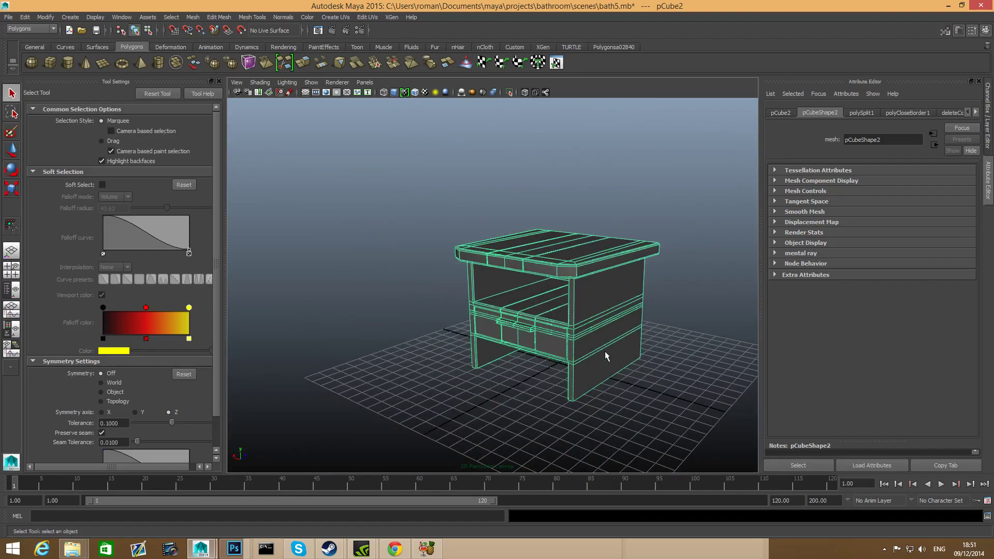
click(984, 32)
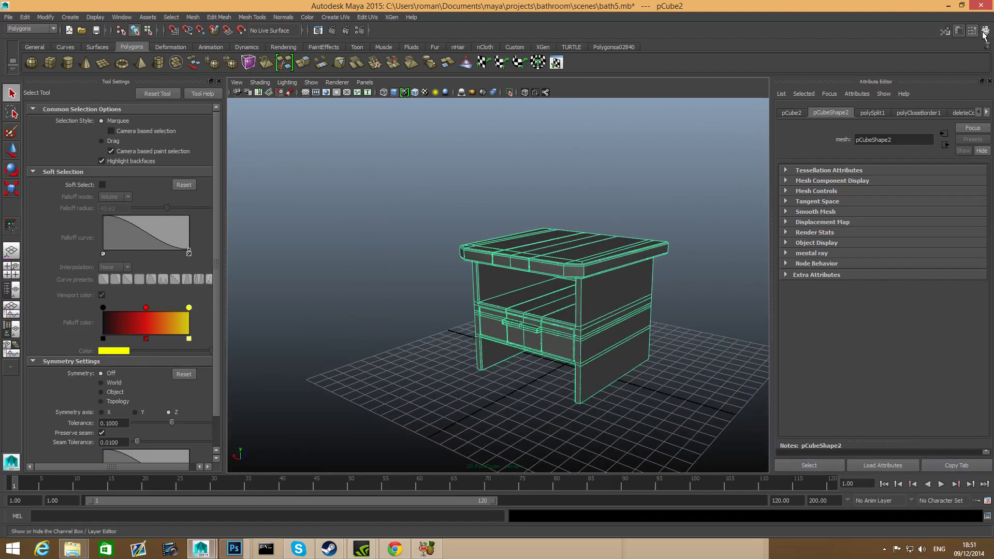
click(986, 32)
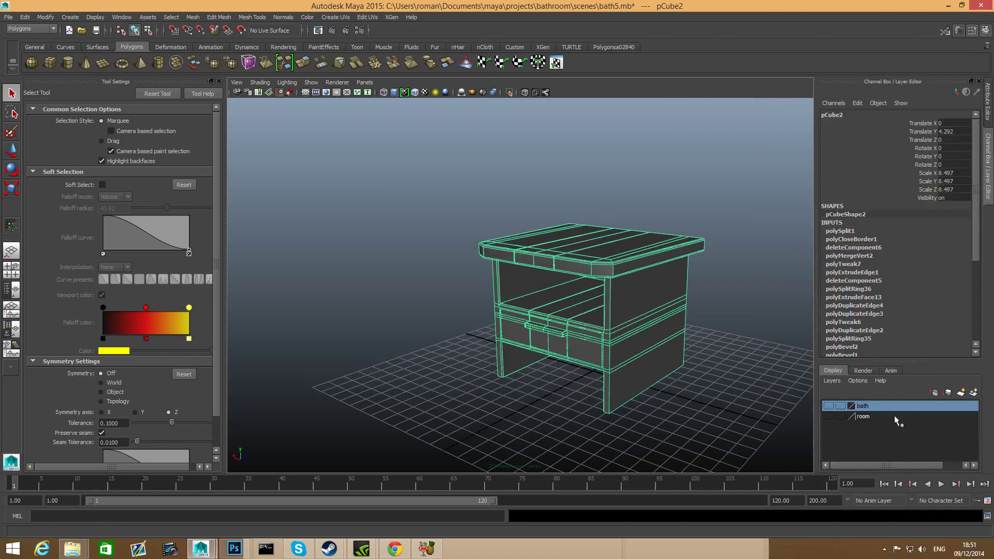
click(828, 416)
click(828, 405)
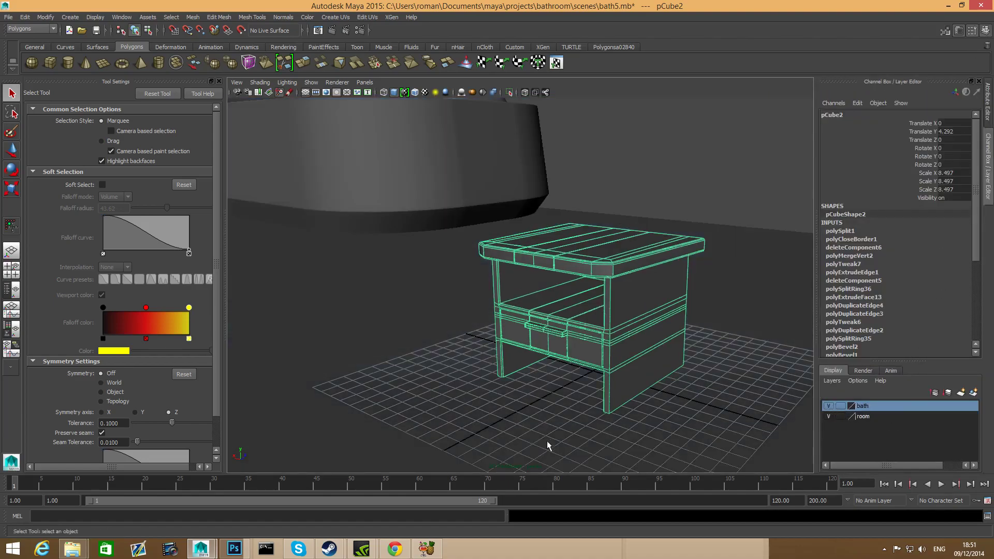
Enlarge the cabinet uniformly to a scale of about 18.3 and raise it to about 11.5 on the Y axis.
scroll(546, 443, down, 2)
key(r)
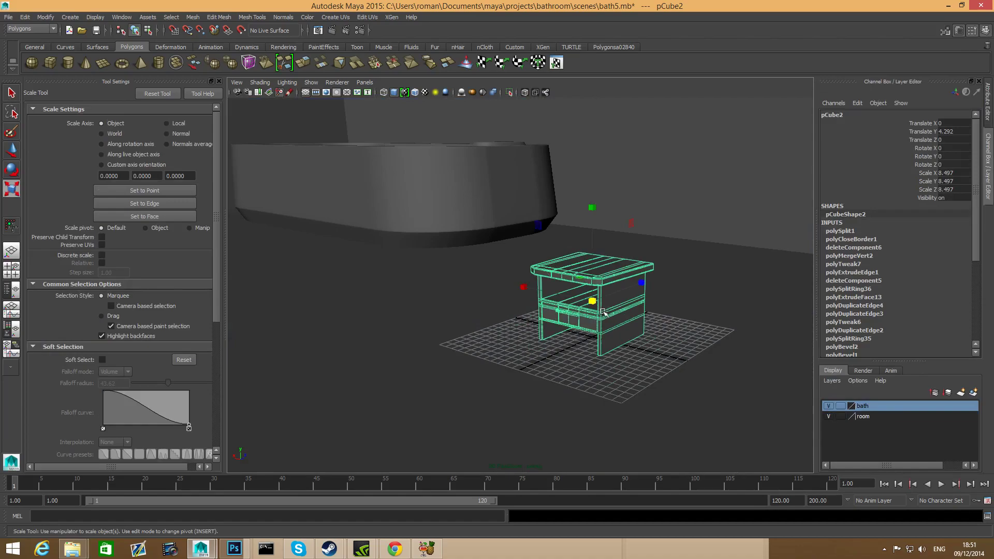
drag(596, 303, 613, 298)
key(w)
drag(600, 217, 602, 140)
key(r)
drag(594, 237, 626, 245)
scroll(607, 274, down, 3)
alt+middle_drag(608, 274, 582, 389)
Enlarge the cabinet uniformly to about 21.6 and place it beside the bathtub's end at about X 38.4, Z 53.
key(w)
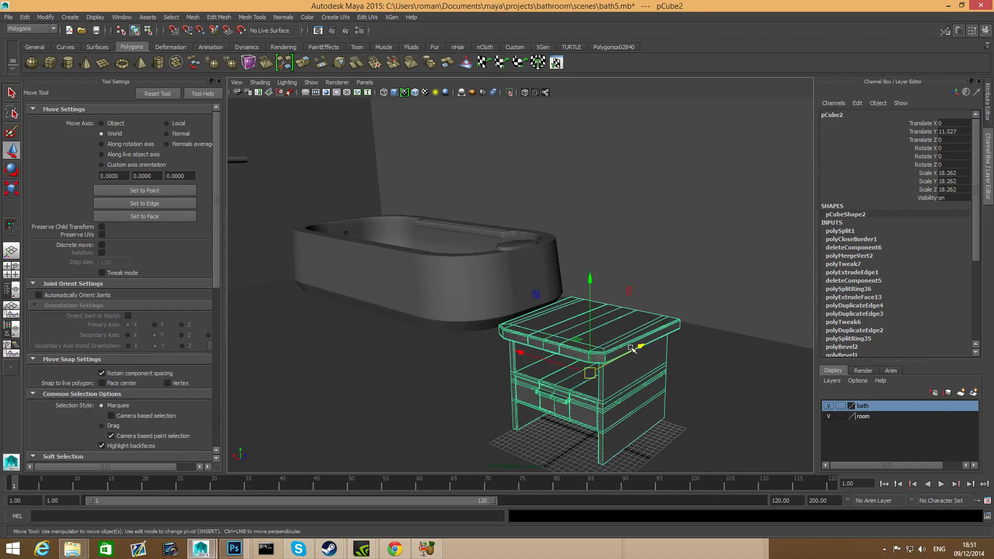
key(r)
drag(590, 372, 772, 321)
key(w)
key(r)
key(w)
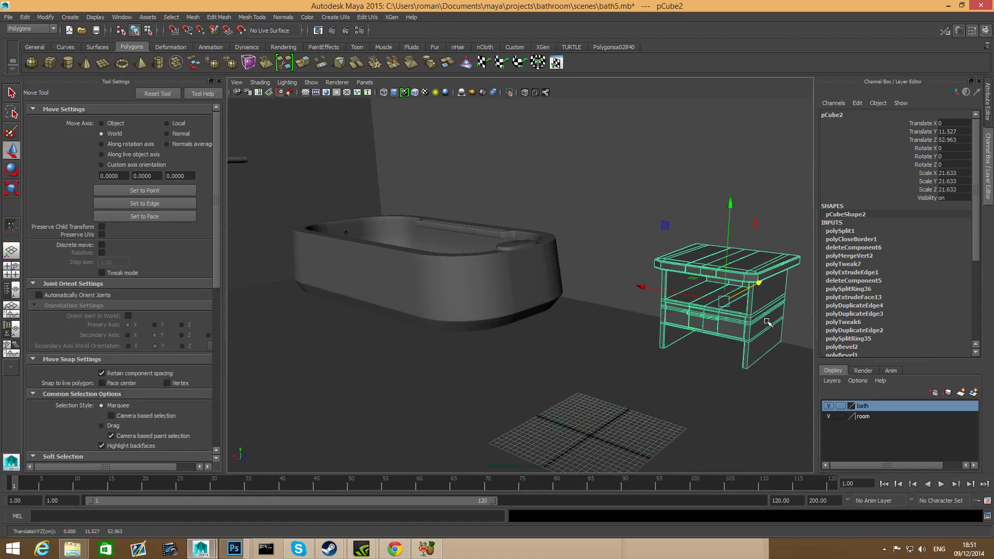
drag(643, 286, 496, 318)
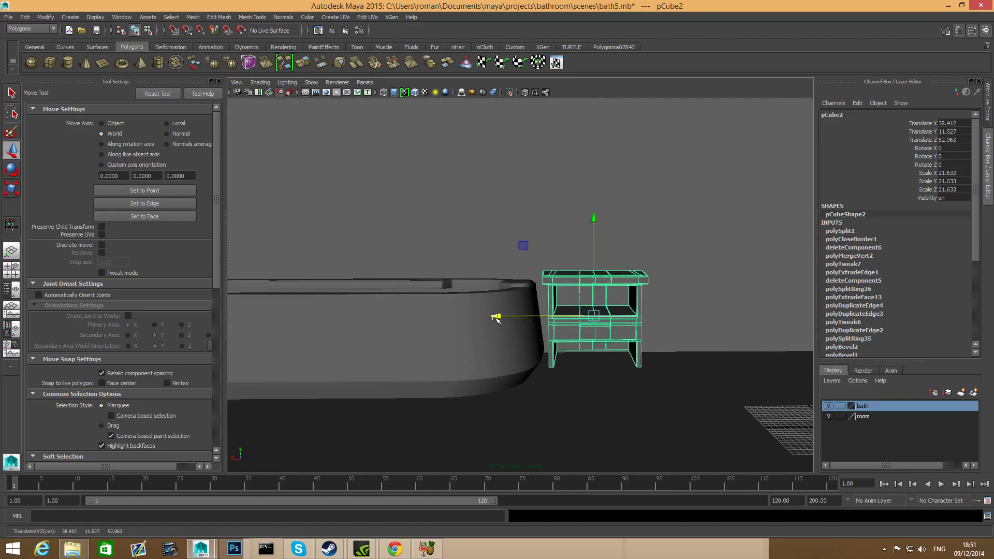
Lower the cabinet toward the floor to about 10.7 on the Y axis.
alt+middle_drag(584, 327, 572, 415)
alt+drag(573, 415, 451, 399)
alt+middle_drag(450, 399, 438, 380)
alt+middle_drag(503, 327, 550, 357)
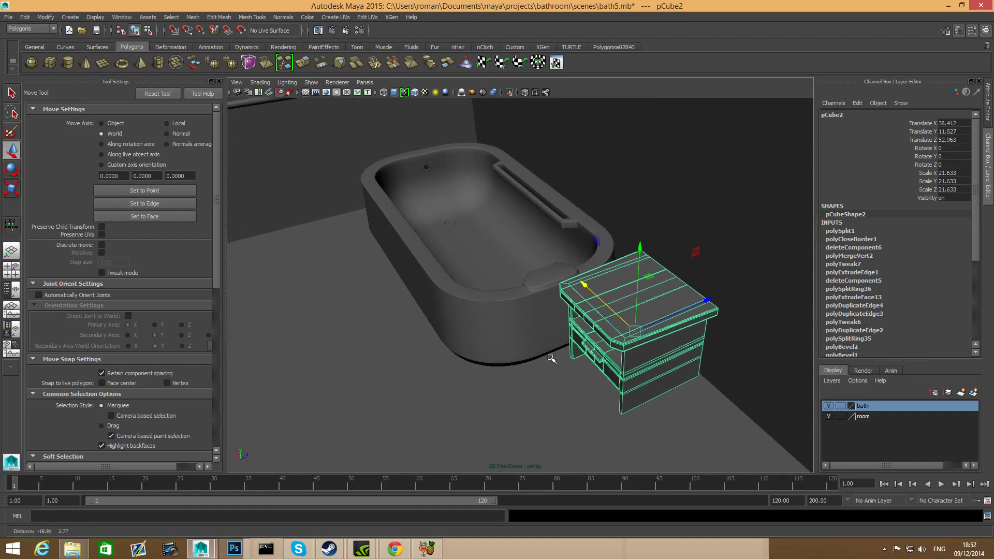
mouse_move(610, 351)
alt+mouse_down()
mouse_move(559, 326)
mouse_move(601, 340)
alt+mouse_up()
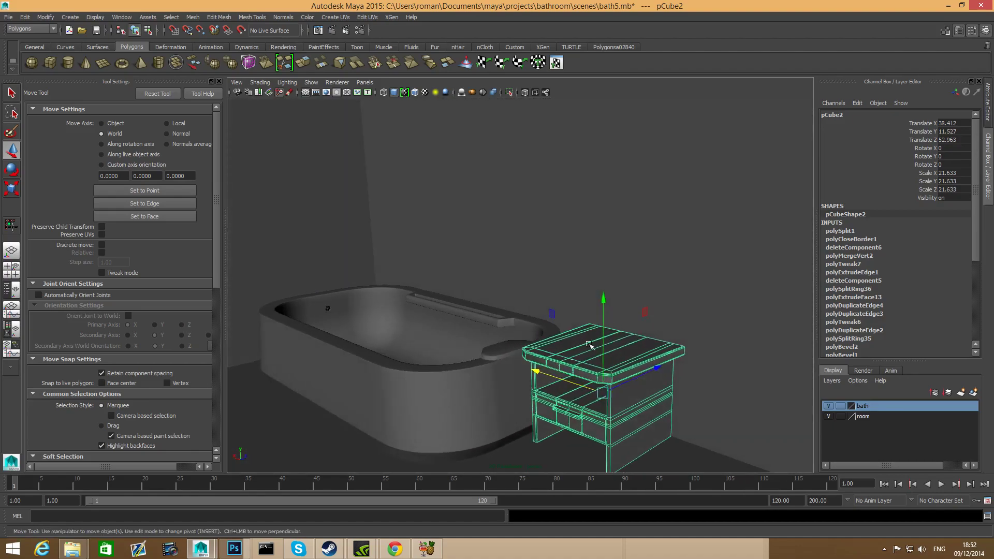
alt+middle_drag(572, 339, 567, 291)
alt+right_drag(539, 336, 654, 359)
alt+drag(654, 359, 613, 334)
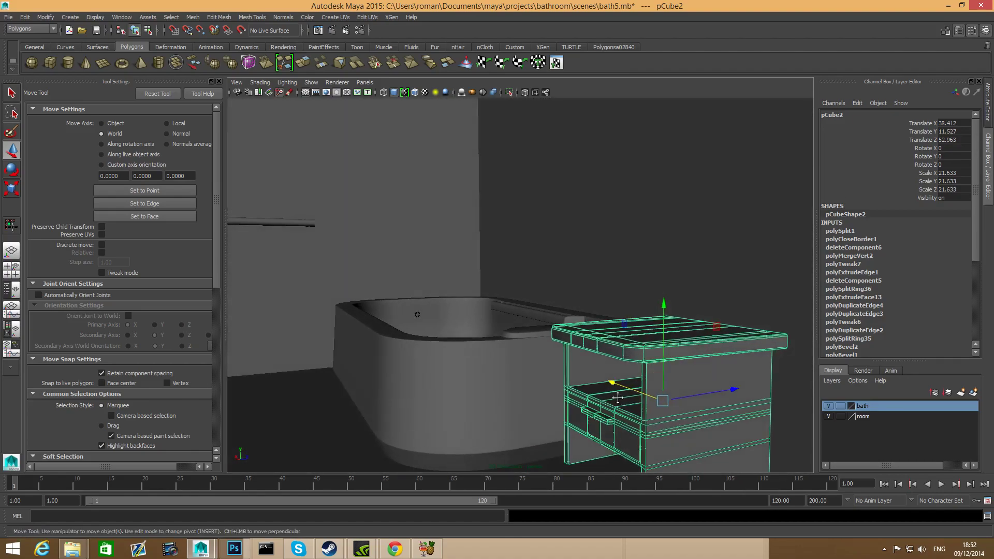
alt+middle_drag(605, 383, 565, 280)
drag(631, 199, 634, 203)
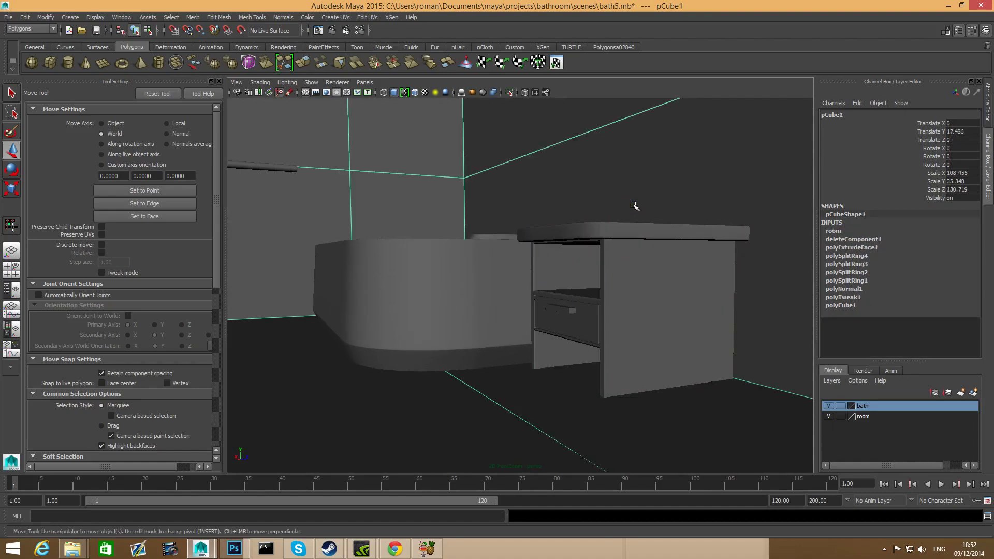
drag(624, 201, 628, 206)
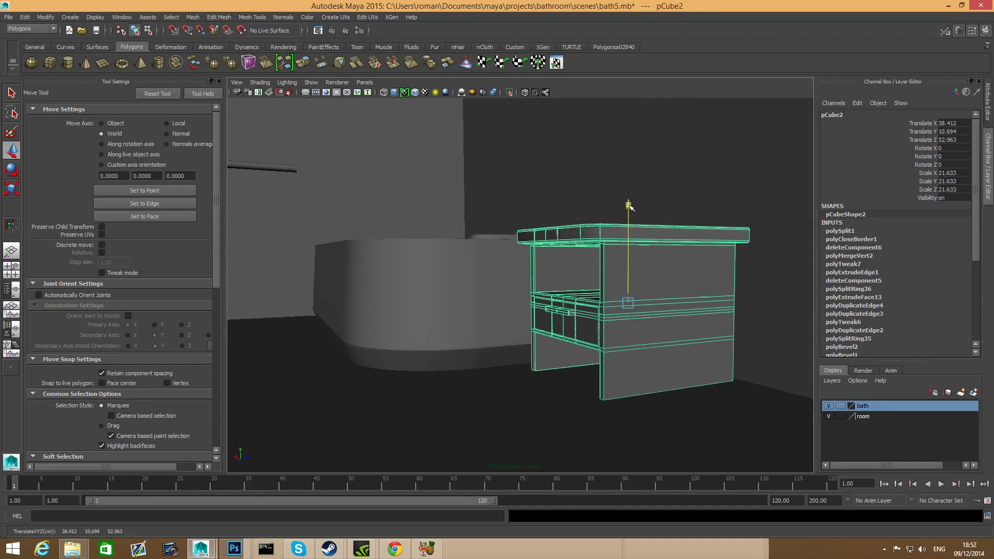
Shrink the cabinet uniformly to a scale of about 20 and lower it to about 9.9 on the Y axis.
key(r)
drag(628, 304, 622, 303)
key(w)
drag(627, 205, 630, 211)
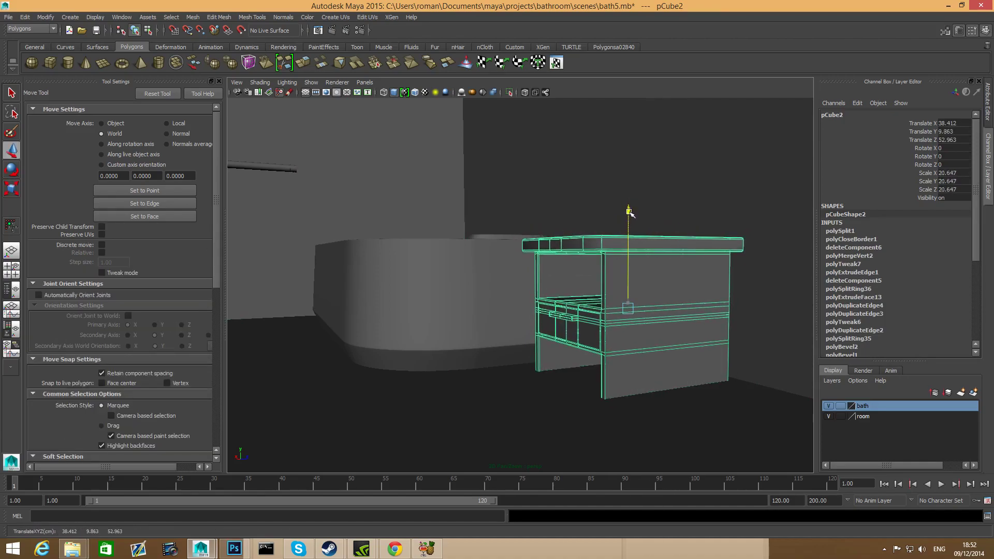
key(r)
drag(627, 309, 625, 326)
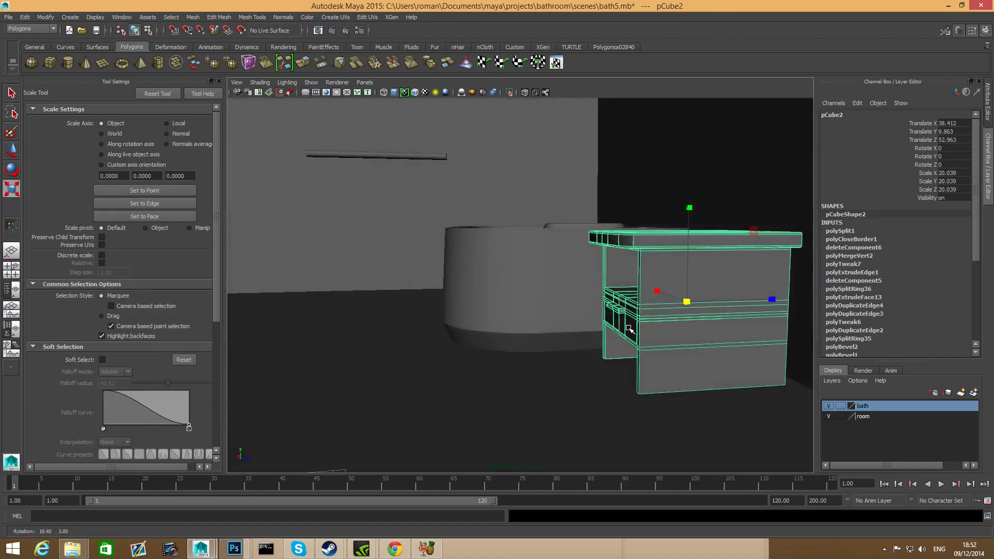
Move the cabinet closer to the wall, to about 55.1 on the Z axis.
alt+middle_drag(625, 326, 427, 383)
alt+drag(428, 383, 487, 374)
key(w)
drag(548, 343, 565, 343)
alt+drag(473, 359, 499, 273)
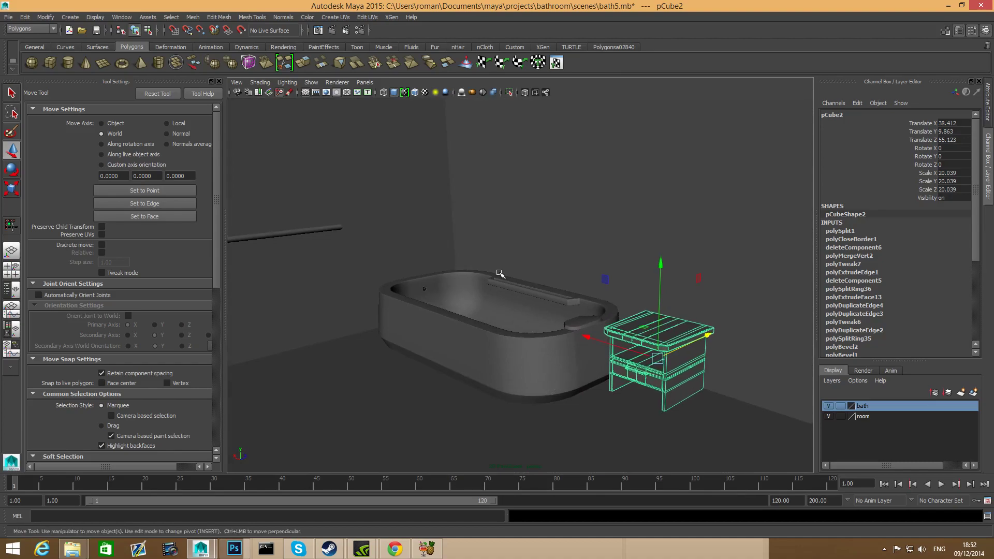
Save the scene under the new name bath7.mb in the bathroom project's scenes folder.
click(8, 19)
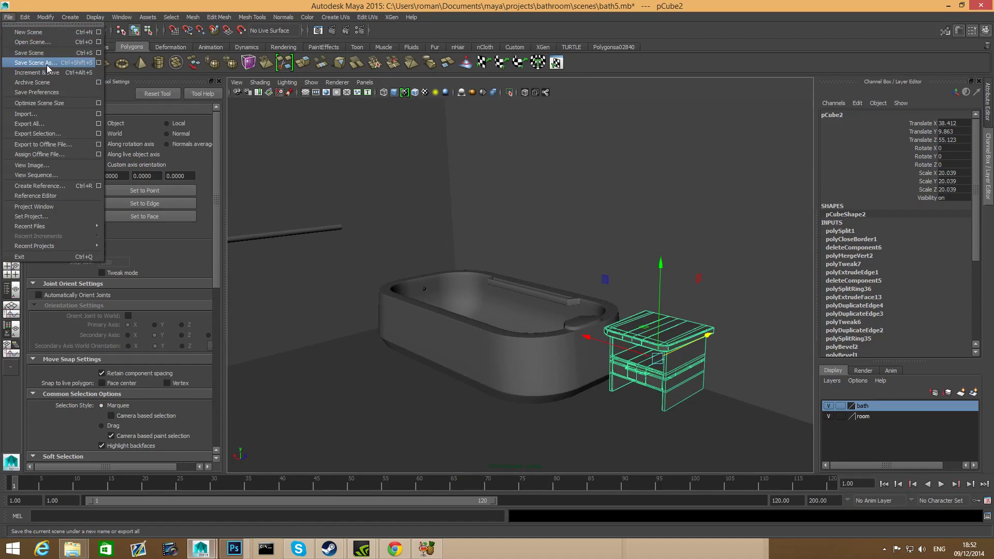
click(47, 63)
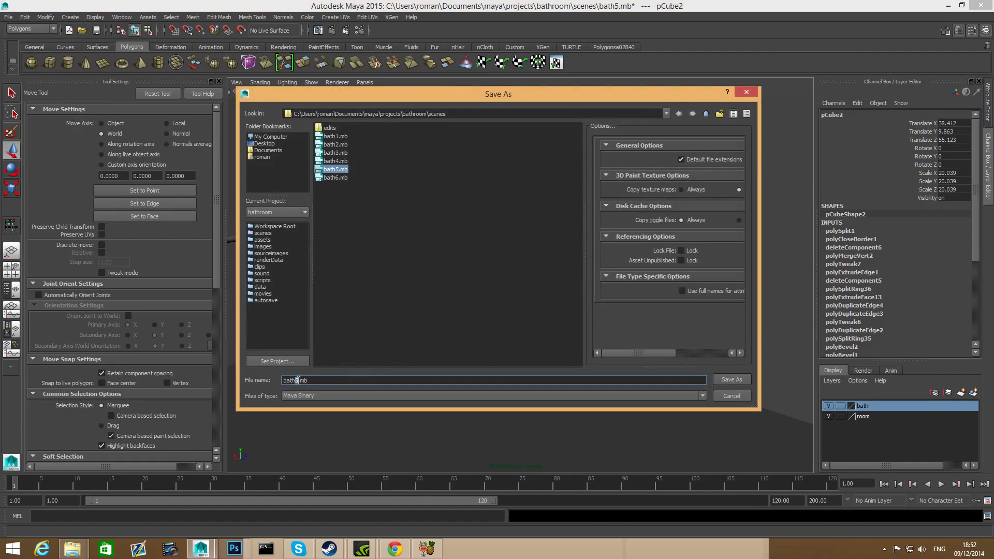
click(730, 379)
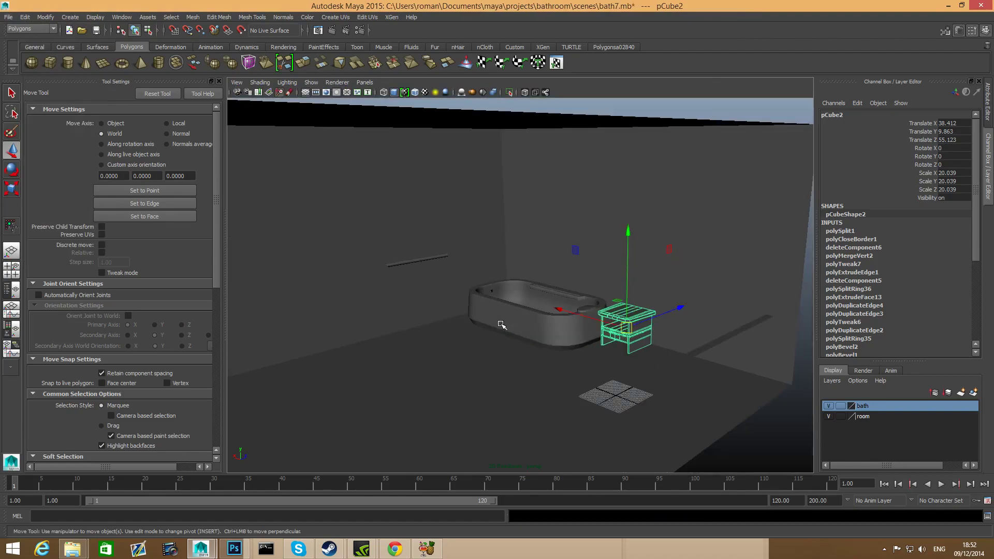
scroll(501, 325, up, 4)
alt+drag(626, 349, 592, 333)
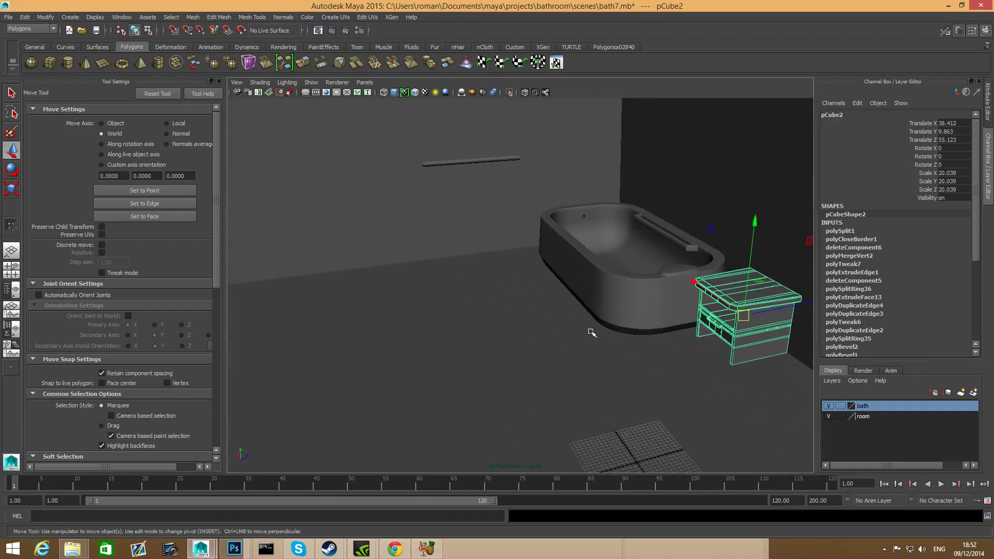
scroll(591, 333, up, 2)
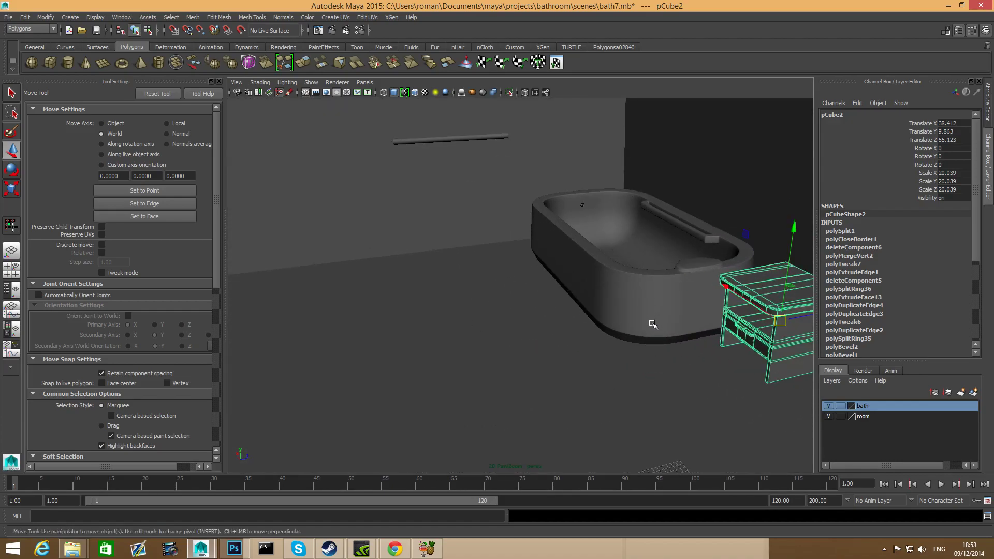